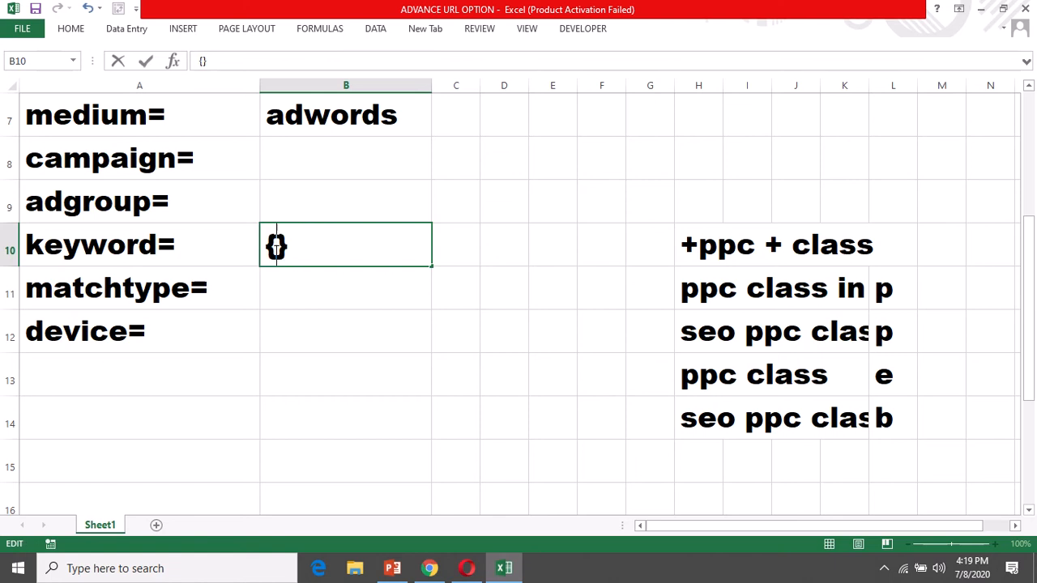
# Fill the keyword parameter's value in B10 with {keyword} and the matchtype parameter's value in B11 with {matchtype}.
pyautogui.write('keyword')
pyautogui.click(322, 293)
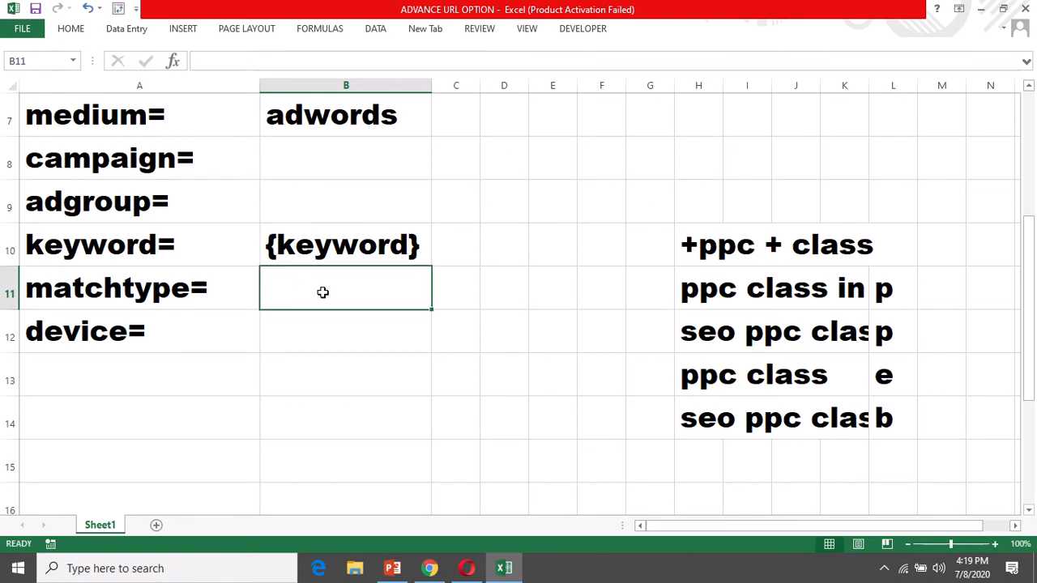
pyautogui.doubleClick(110, 297)
pyautogui.doubleClick(109, 296)
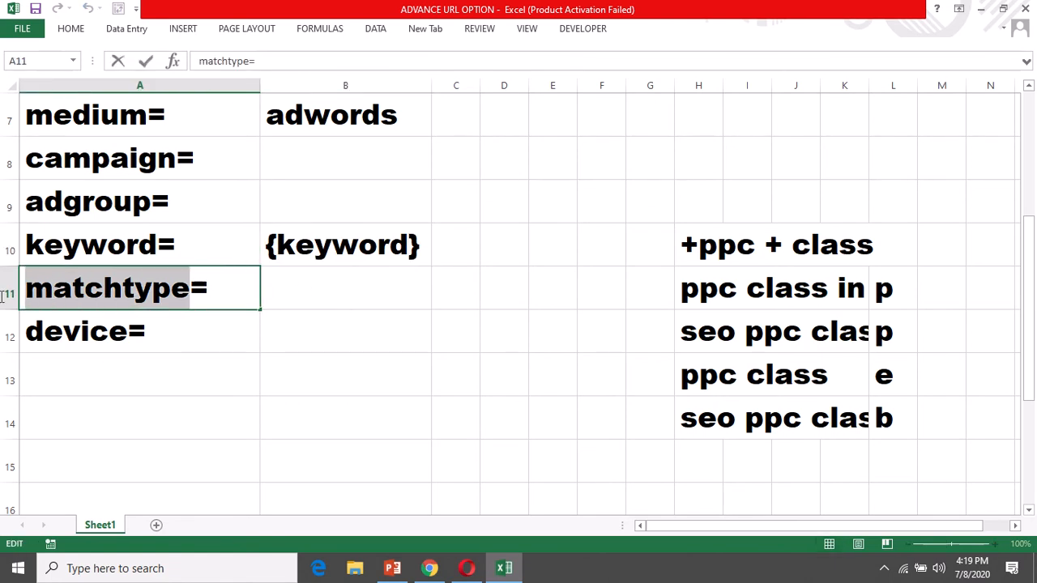
pyautogui.click(273, 286)
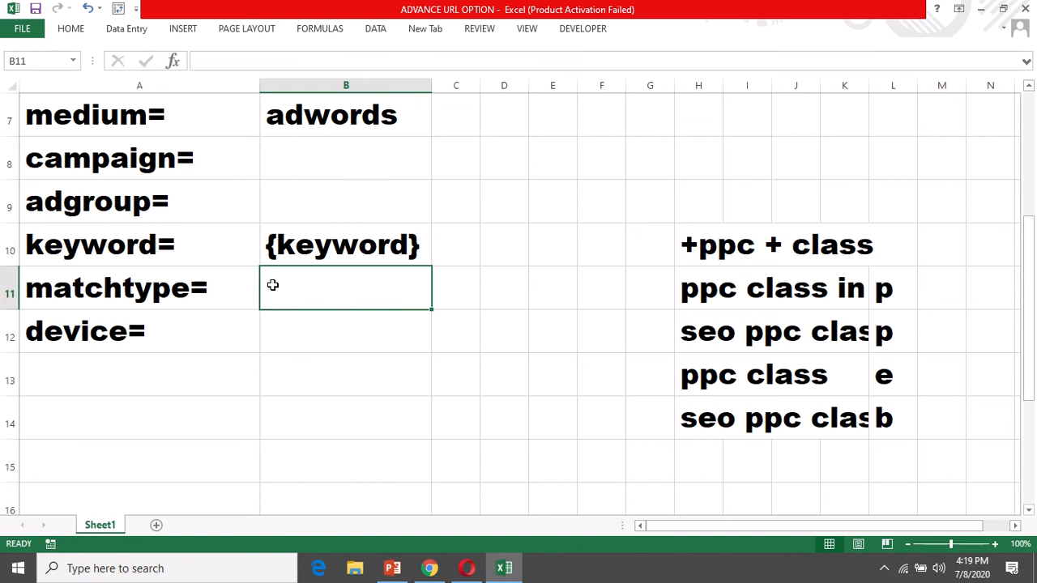
pyautogui.doubleClick(308, 292)
pyautogui.write('{')
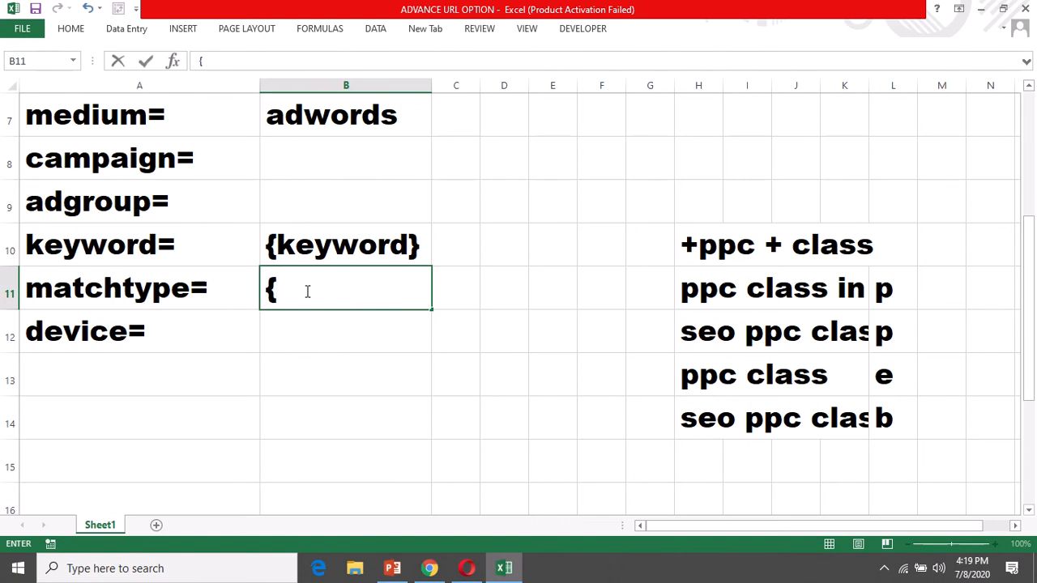
pyautogui.write('matchtype}')
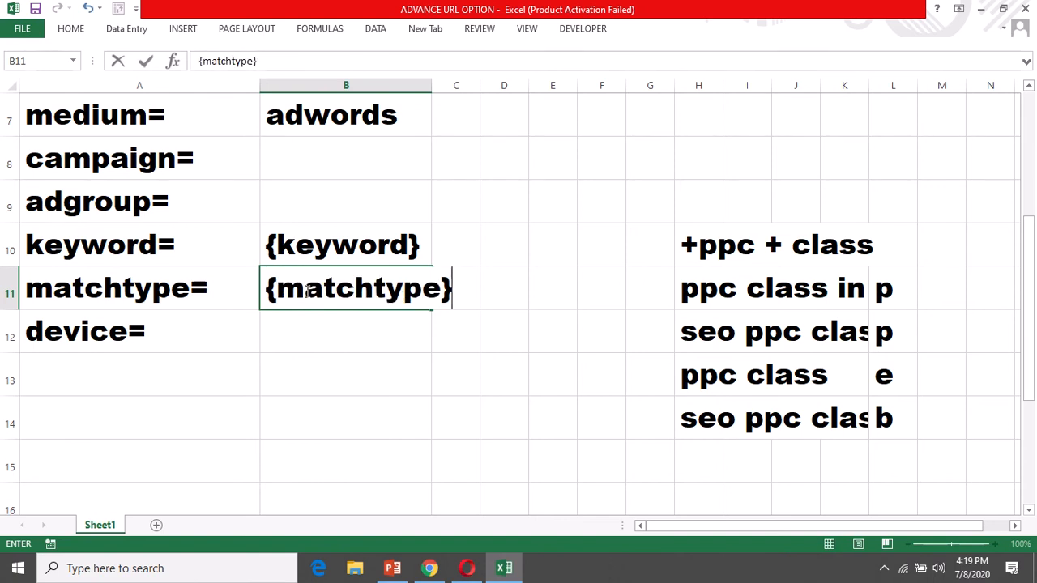
# Copy the word device from the label in A12 and enter {device} as its value in B12.
pyautogui.click(76, 333)
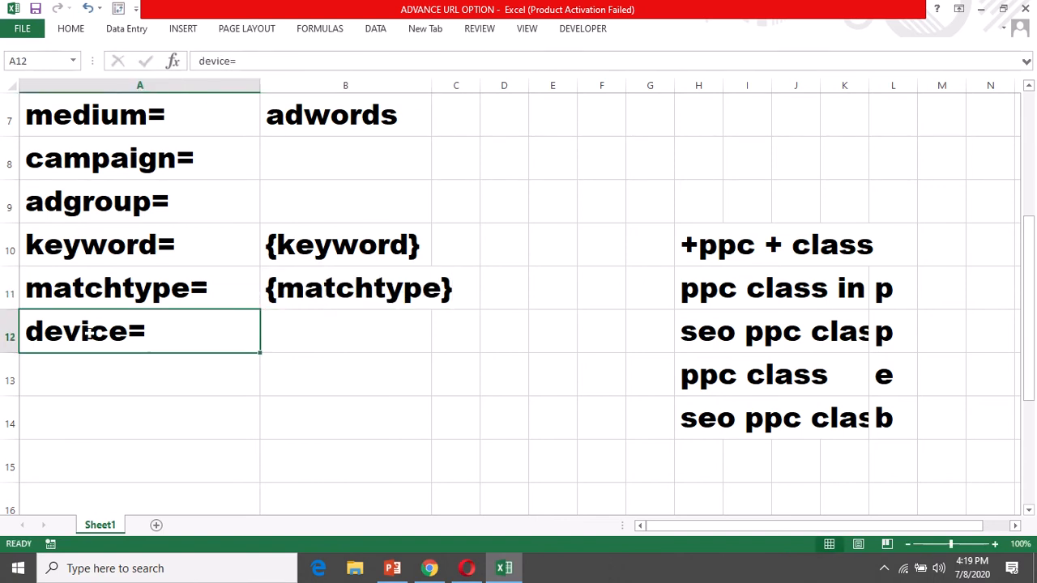
pyautogui.moveTo(125, 334); pyautogui.dragTo(19, 338)
pyautogui.hotkey('ctrl', 'c')
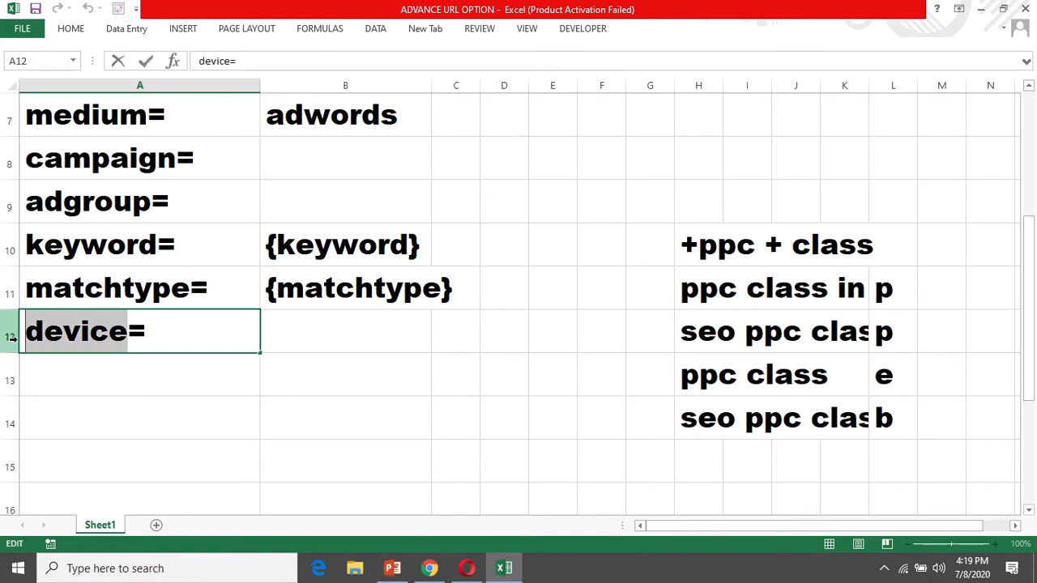
pyautogui.doubleClick(314, 334)
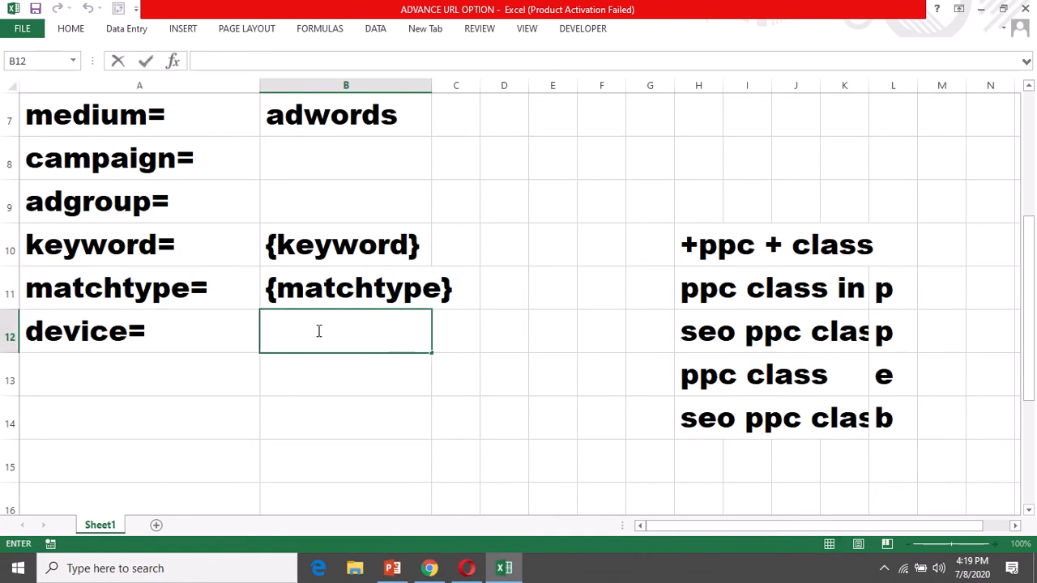
pyautogui.write('{')
pyautogui.hotkey('ctrl', 'v')
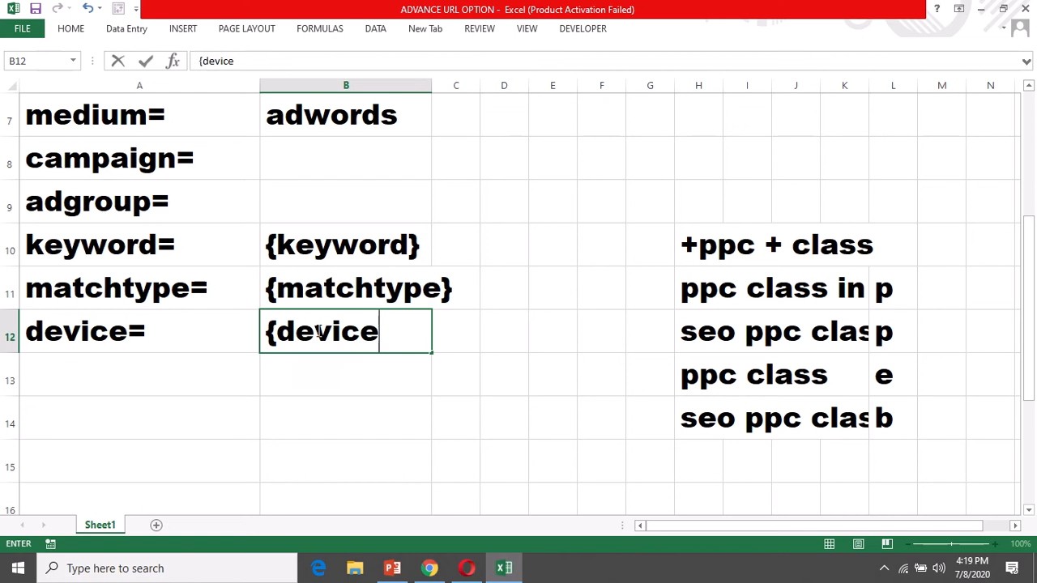
pyautogui.write('}')
pyautogui.click(467, 339)
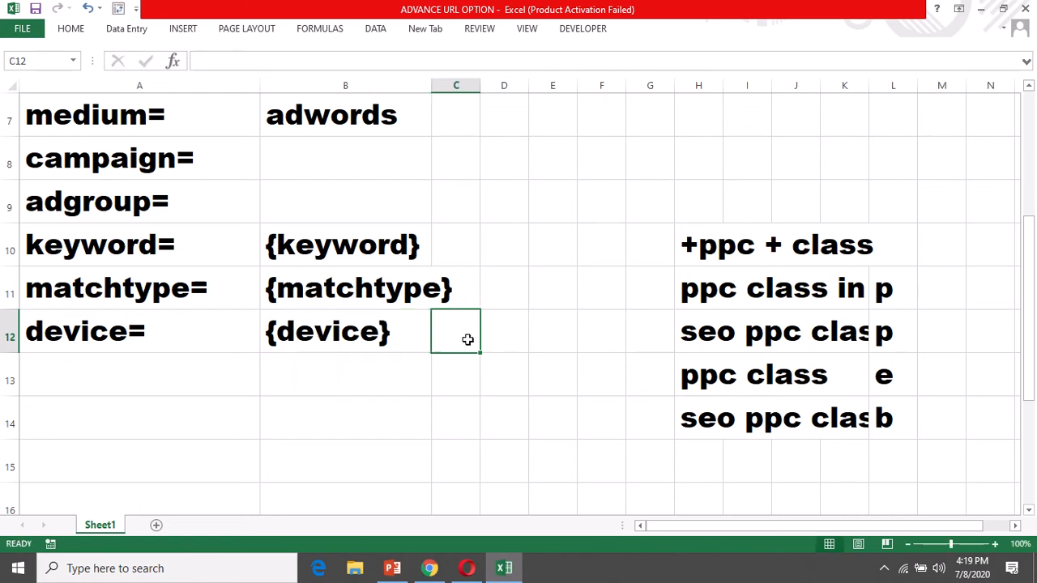
# Review the parameter placeholders in B10:B12 and the match type codes listed in L11:L14.
pyautogui.click(317, 337)
pyautogui.click(329, 287)
pyautogui.click(323, 254)
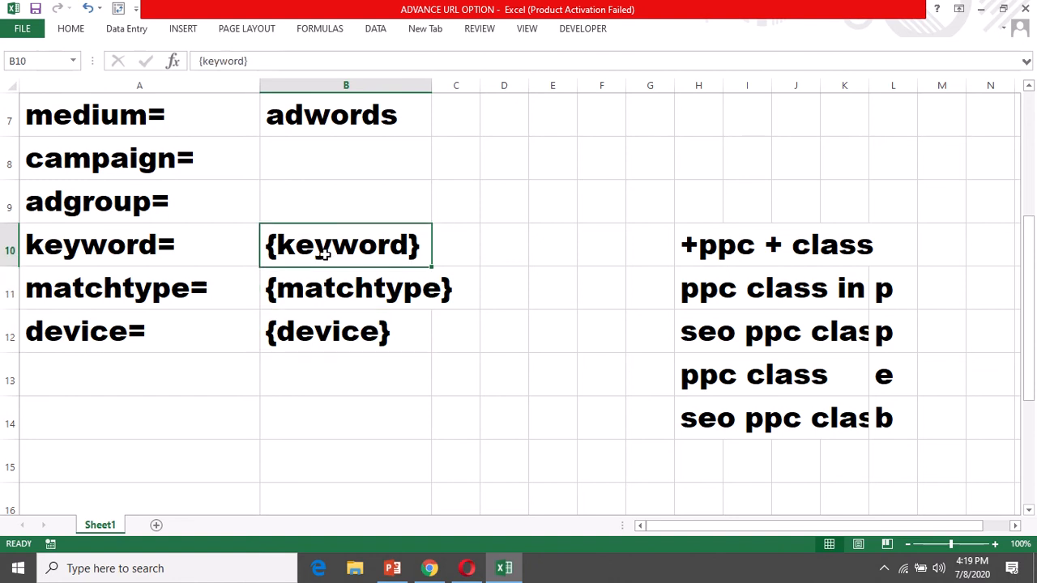
pyautogui.moveTo(324, 254); pyautogui.dragTo(335, 331)
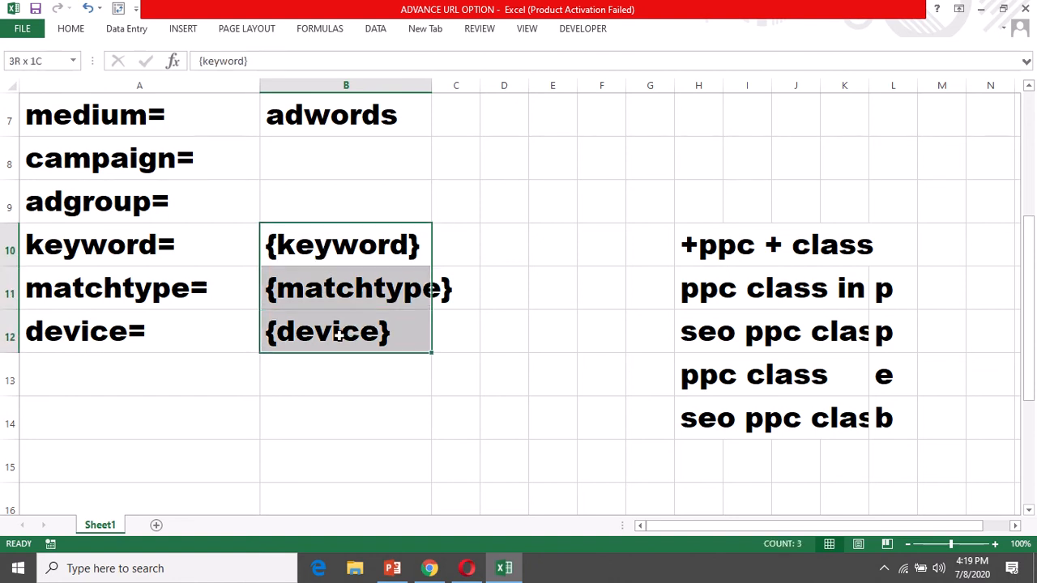
pyautogui.click(474, 347)
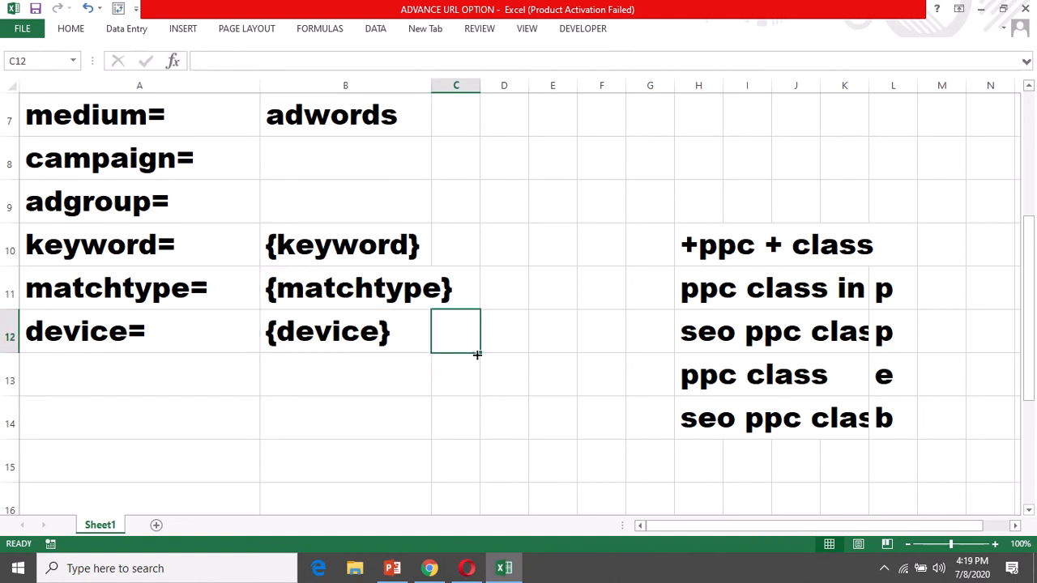
pyautogui.click(92, 287)
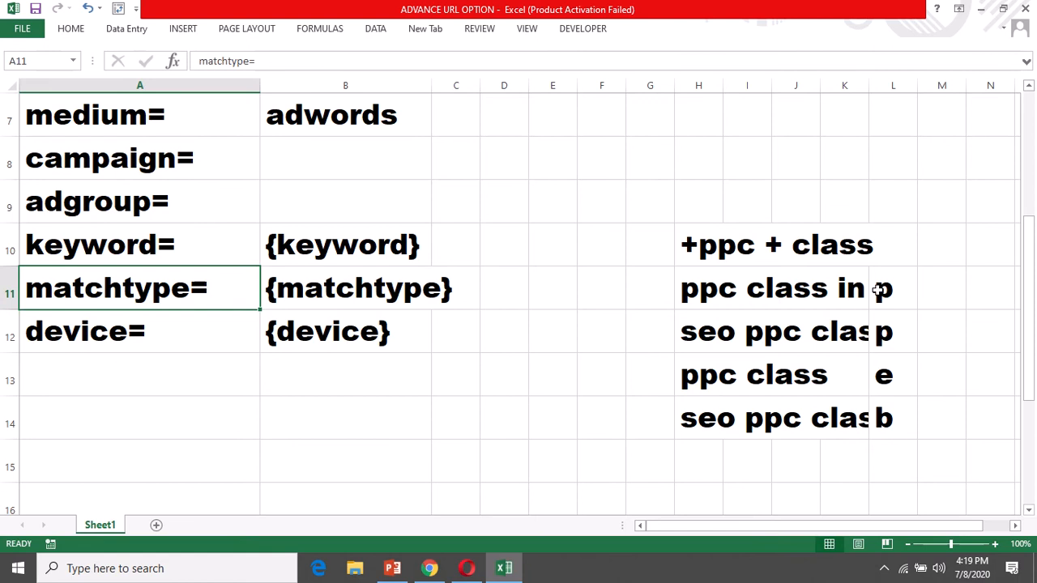
pyautogui.moveTo(880, 296); pyautogui.dragTo(899, 425)
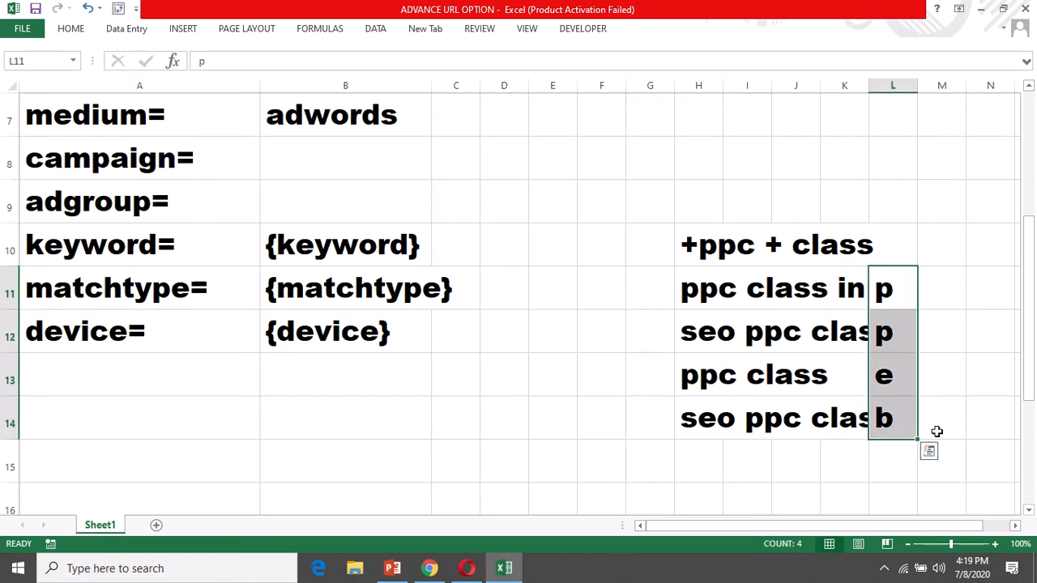
pyautogui.click(934, 387)
pyautogui.moveTo(891, 303); pyautogui.dragTo(900, 426)
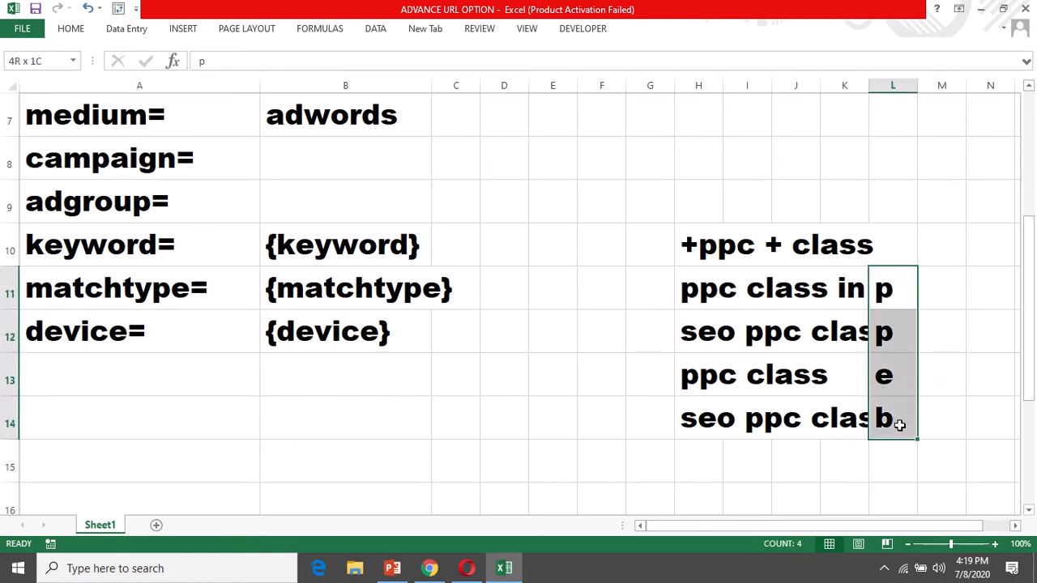
pyautogui.click(894, 284)
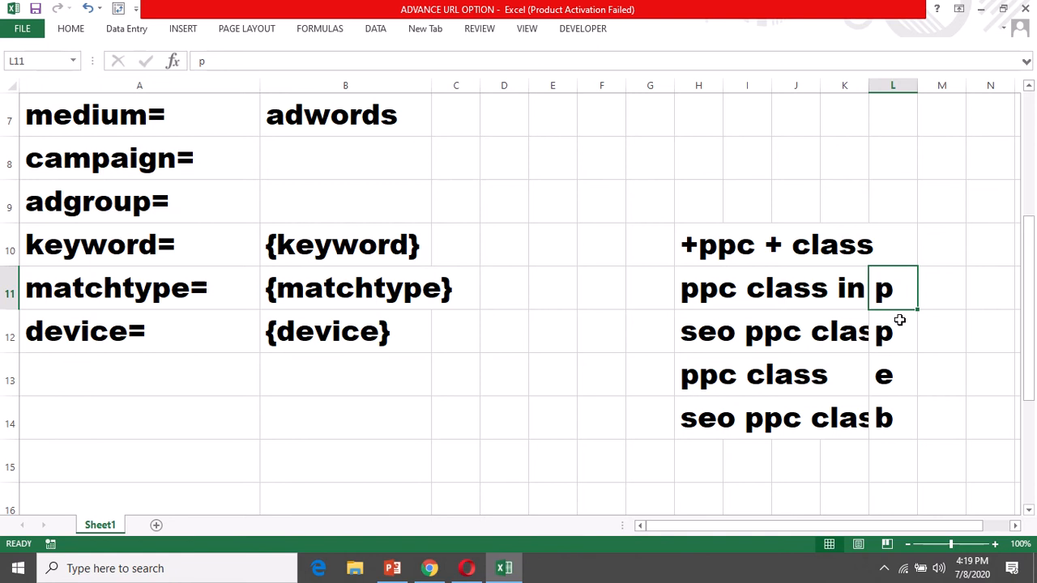
pyautogui.click(897, 388)
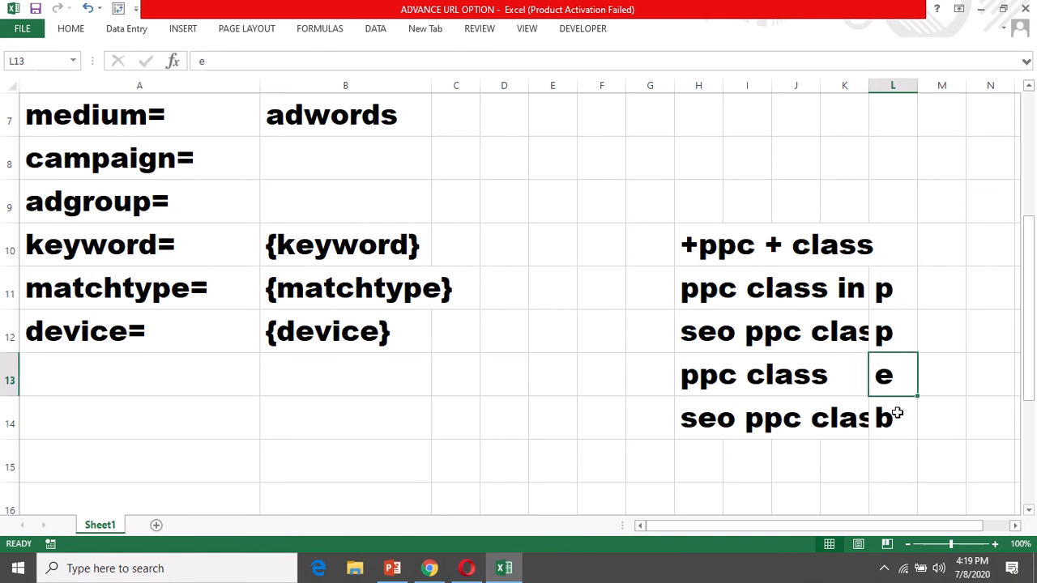
pyautogui.click(898, 431)
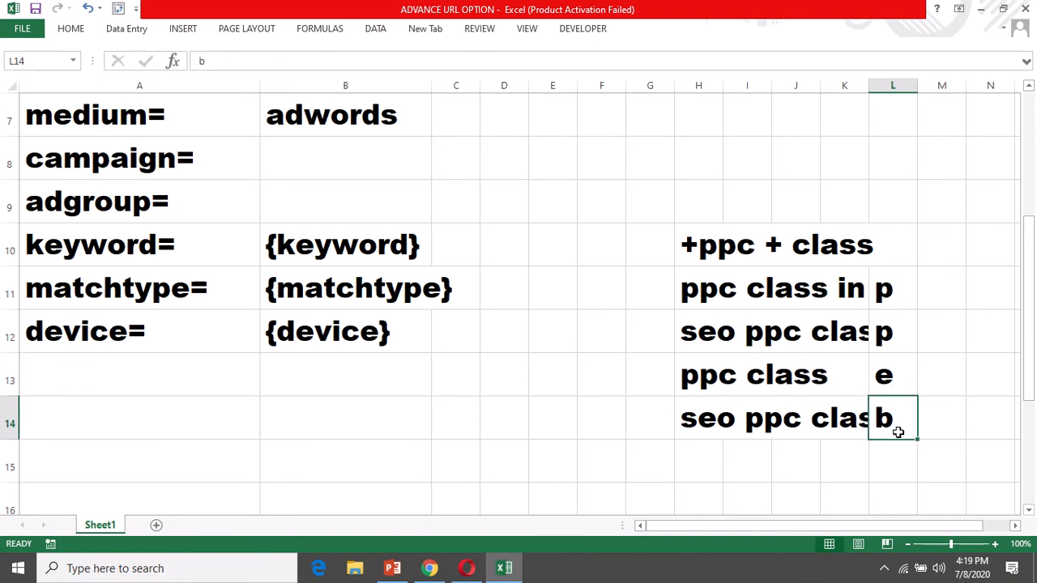
# Compare the keyword in H10 with the search term in H11 word by word, and check its match type code in L11.
pyautogui.click(718, 252)
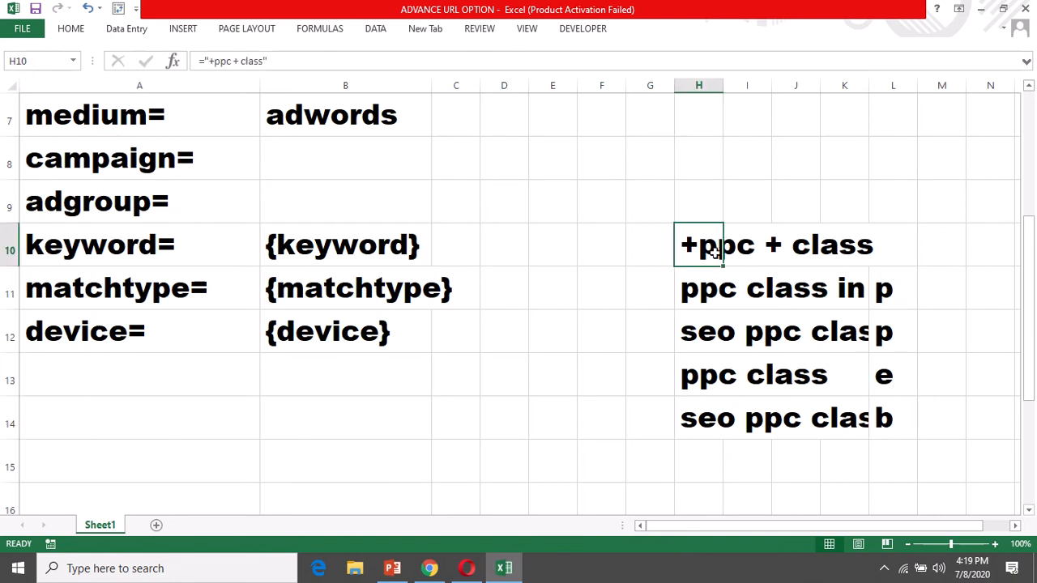
pyautogui.moveTo(712, 252); pyautogui.dragTo(861, 247)
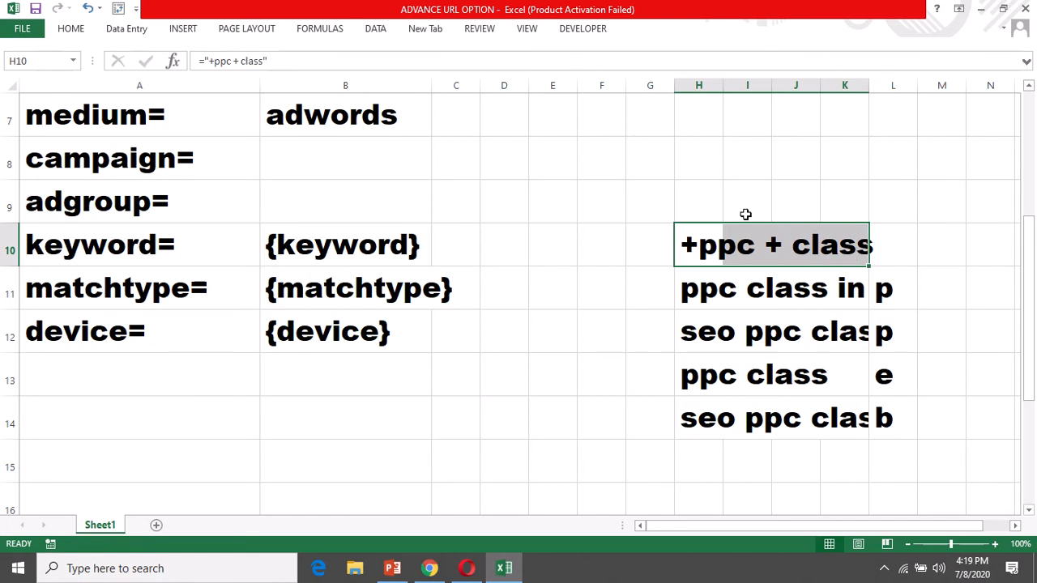
pyautogui.click(777, 192)
pyautogui.moveTo(695, 242); pyautogui.dragTo(875, 251)
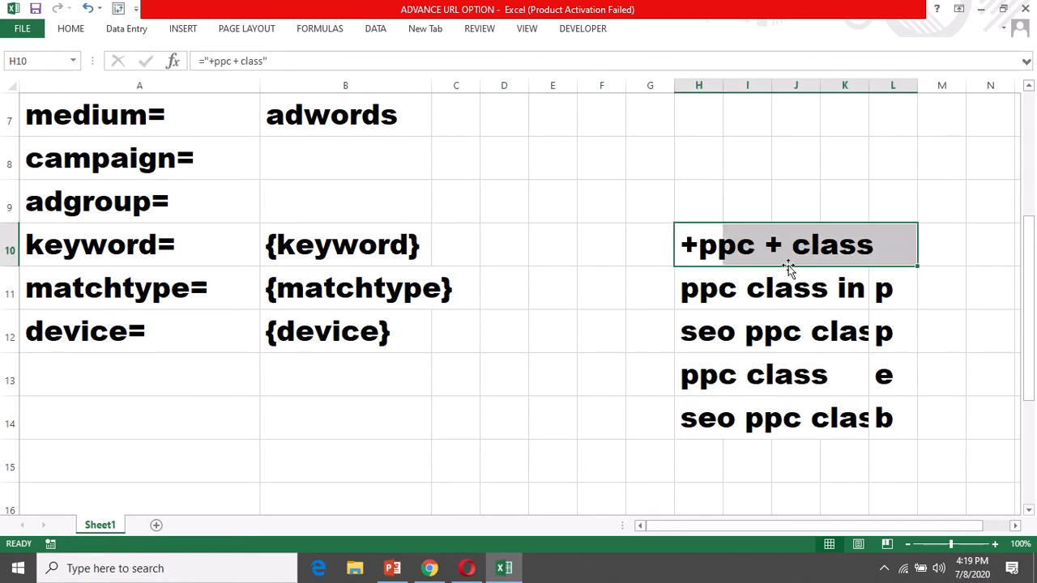
pyautogui.click(693, 300)
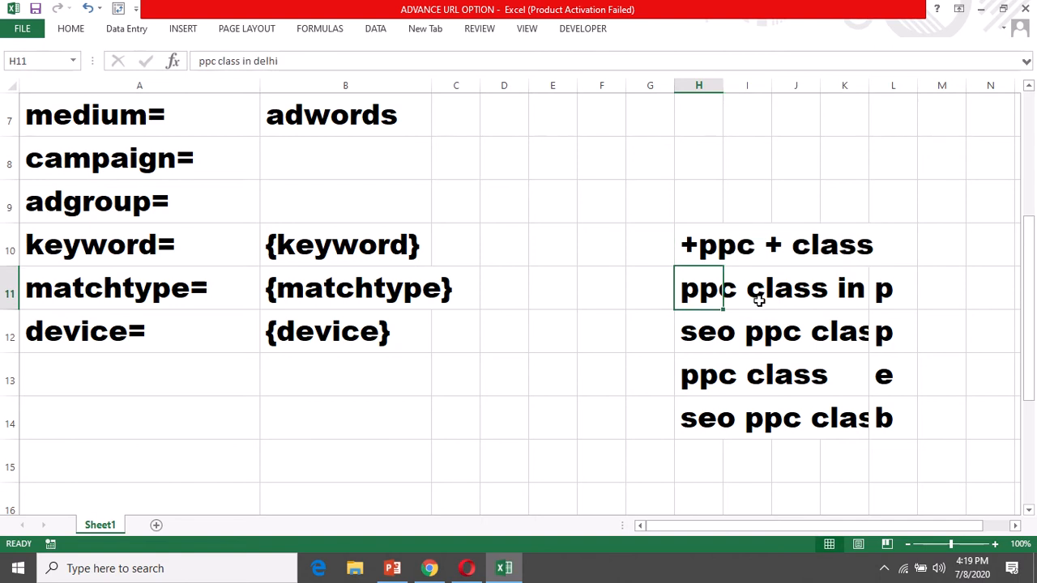
pyautogui.doubleClick(687, 291)
pyautogui.moveTo(683, 290); pyautogui.dragTo(960, 292)
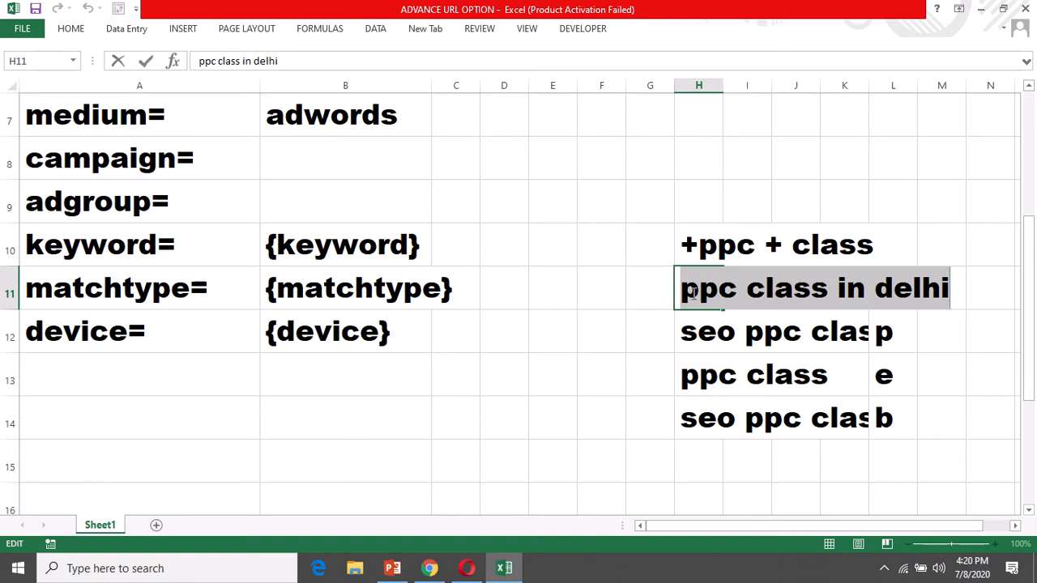
pyautogui.moveTo(679, 294); pyautogui.dragTo(739, 302)
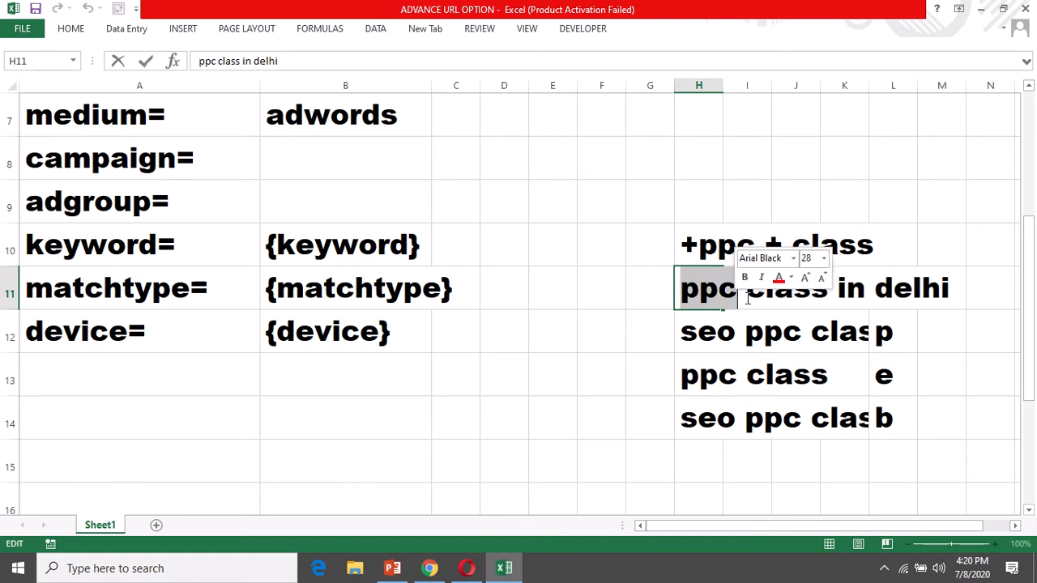
pyautogui.doubleClick(804, 296)
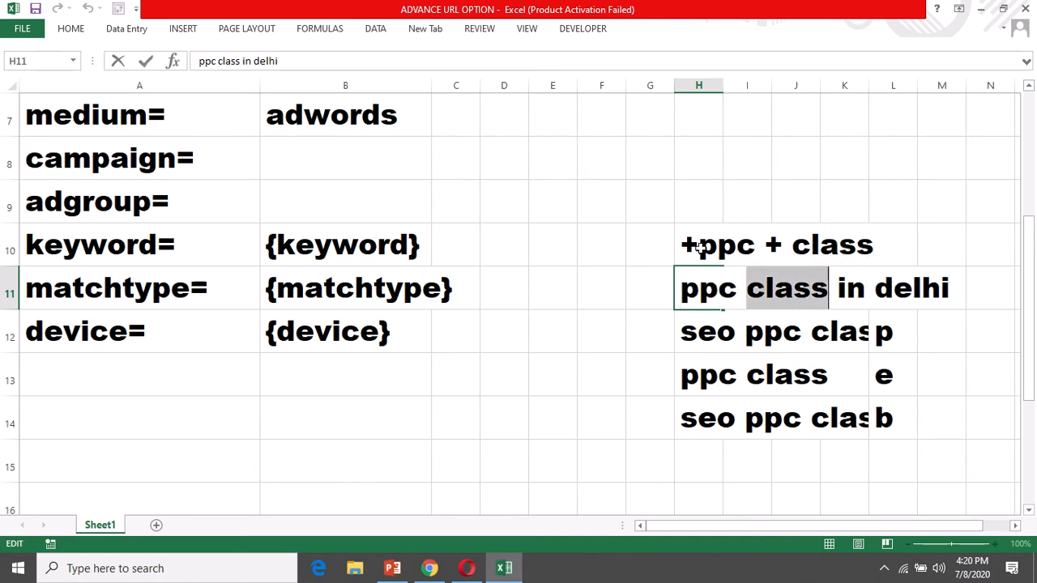
pyautogui.click(931, 326)
pyautogui.click(889, 296)
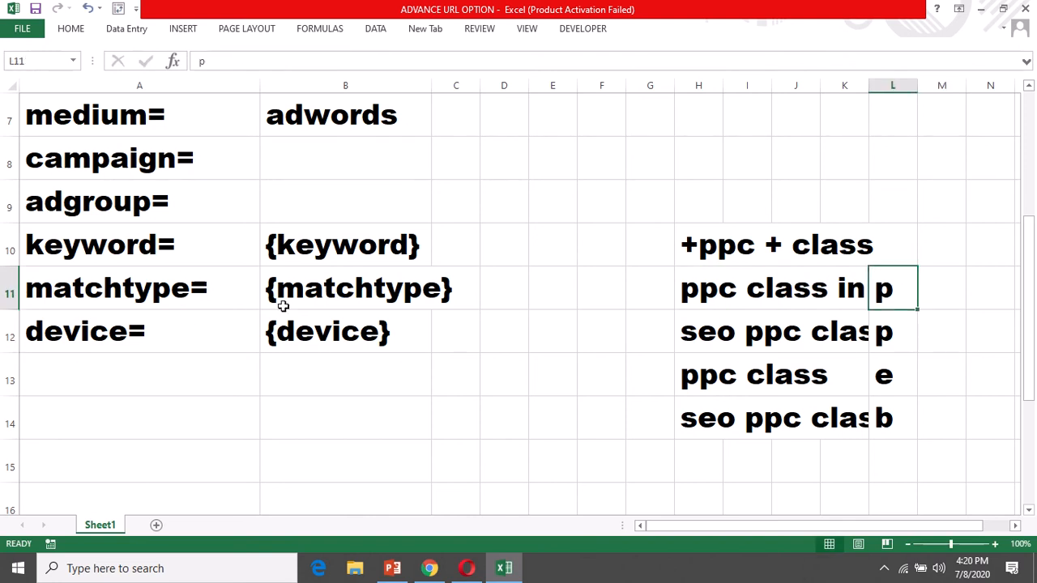
# Examine the search term in H12 and check its match type code in L12.
pyautogui.click(711, 345)
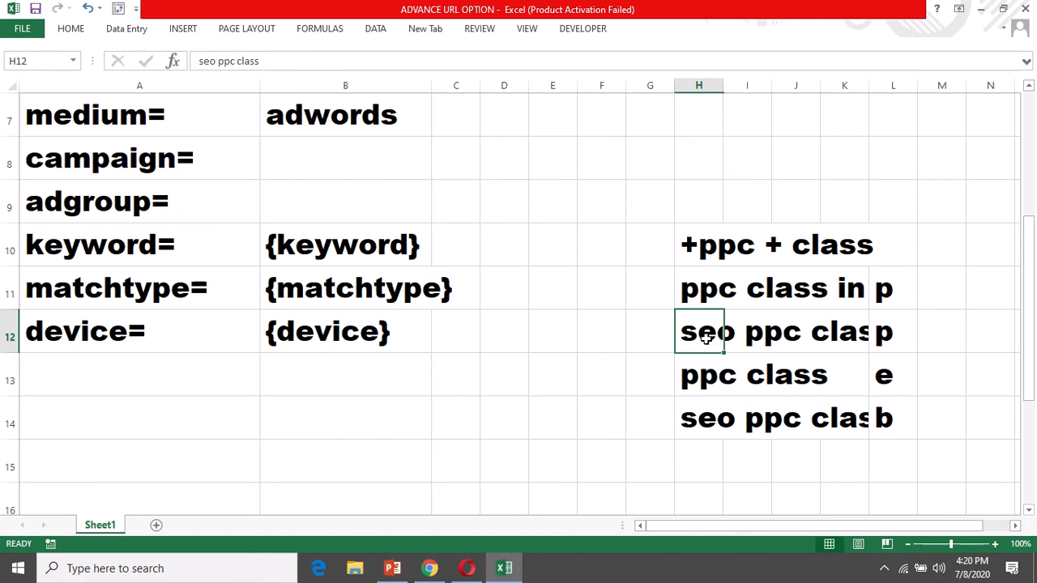
pyautogui.doubleClick(712, 344)
pyautogui.moveTo(682, 344); pyautogui.dragTo(869, 344)
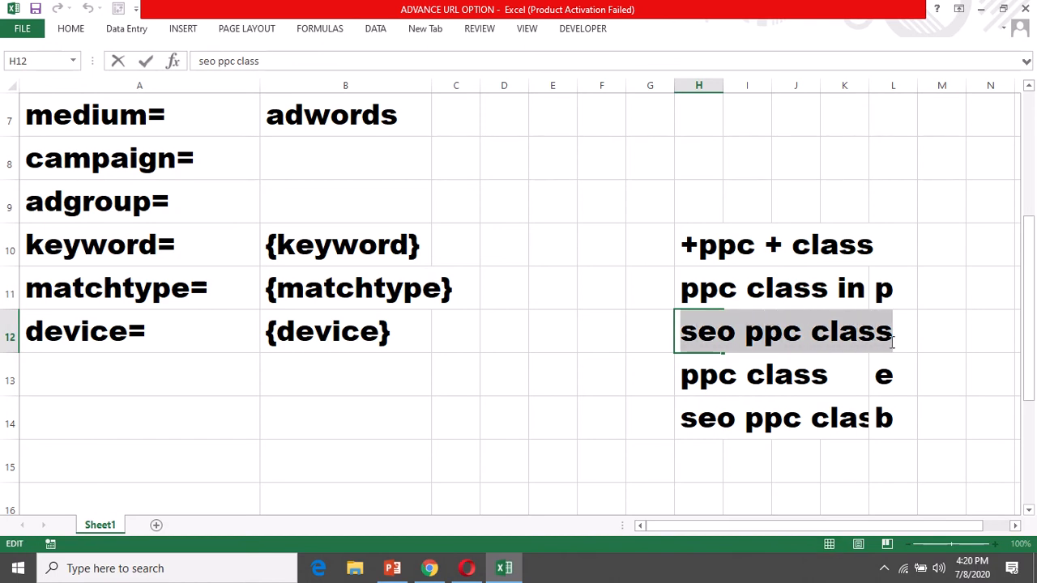
pyautogui.click(906, 387)
pyautogui.click(883, 342)
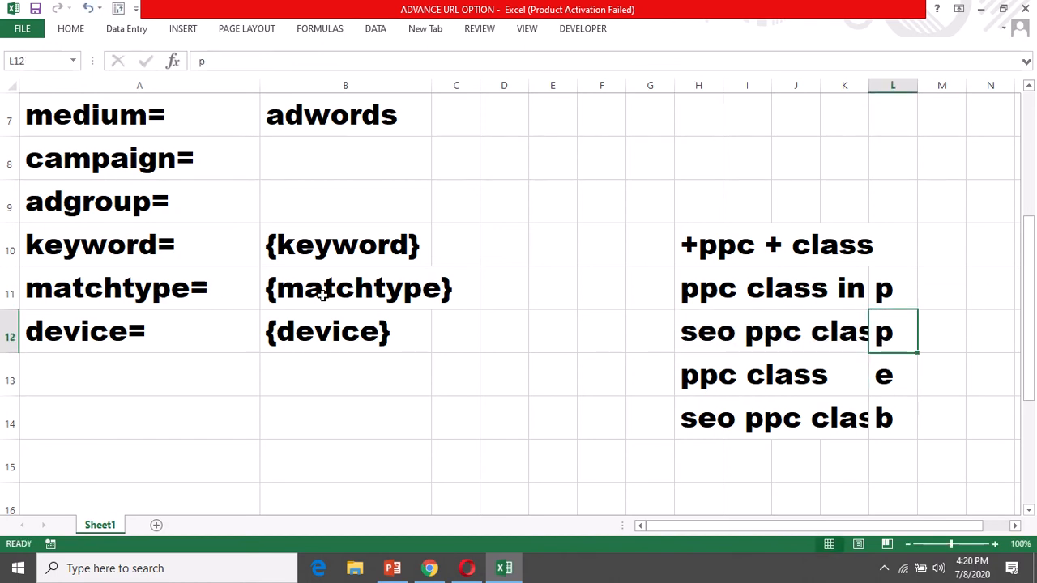
# Examine the search term in H13 and check its match type code in L13.
pyautogui.click(695, 375)
pyautogui.doubleClick(690, 375)
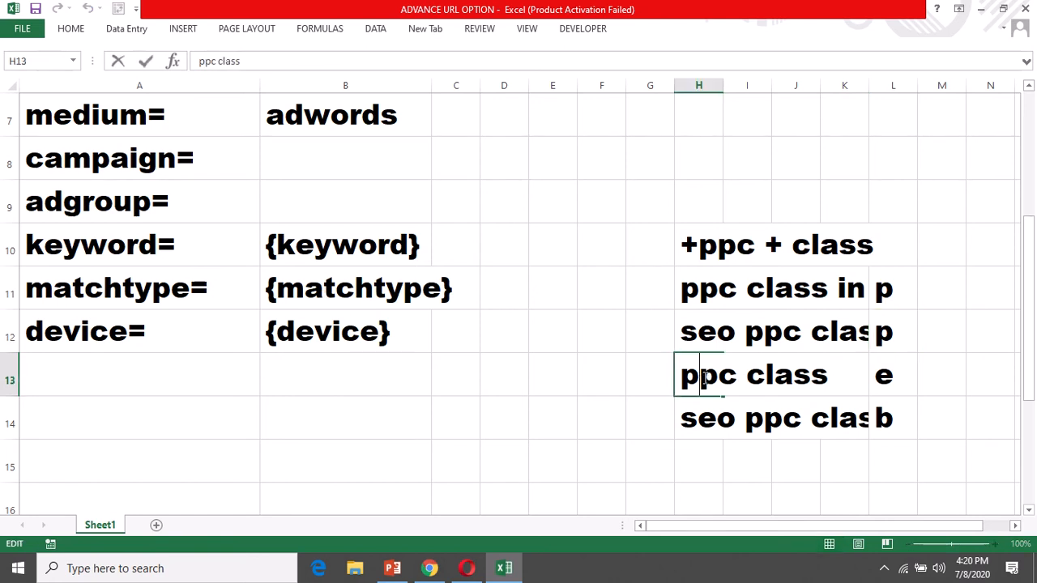
pyautogui.moveTo(689, 377); pyautogui.dragTo(829, 377)
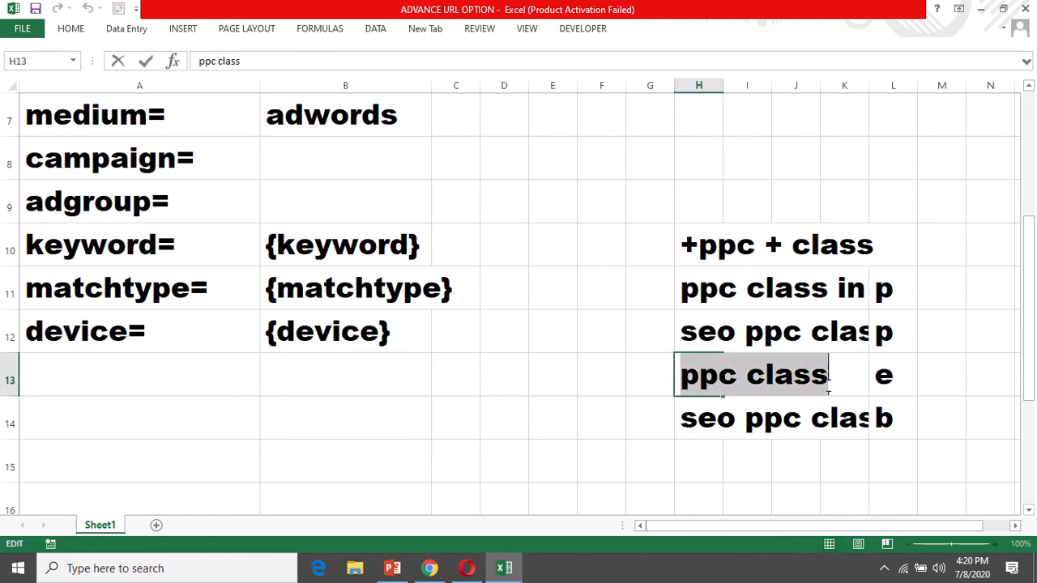
pyautogui.click(883, 378)
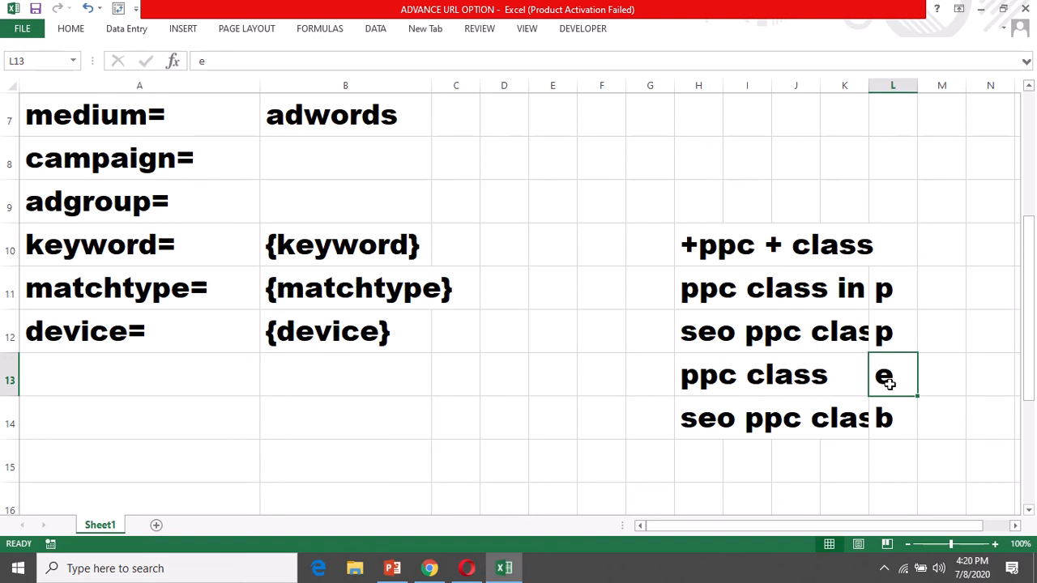
# Insert SMO between ppc and class in the search term in H14.
pyautogui.doubleClick(710, 418)
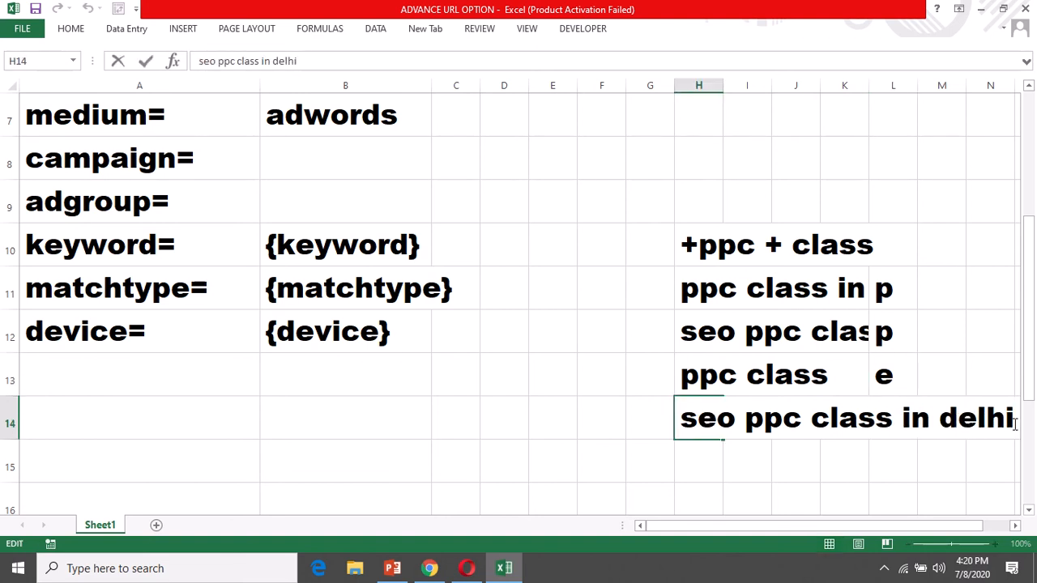
pyautogui.moveTo(683, 418); pyautogui.dragTo(1032, 421)
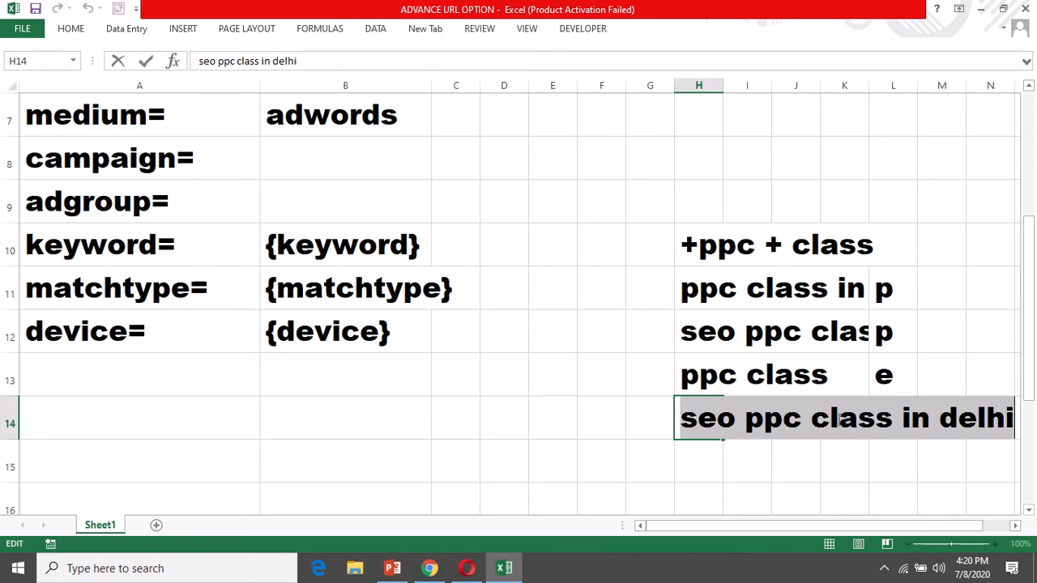
pyautogui.moveTo(910, 420); pyautogui.dragTo(1007, 419)
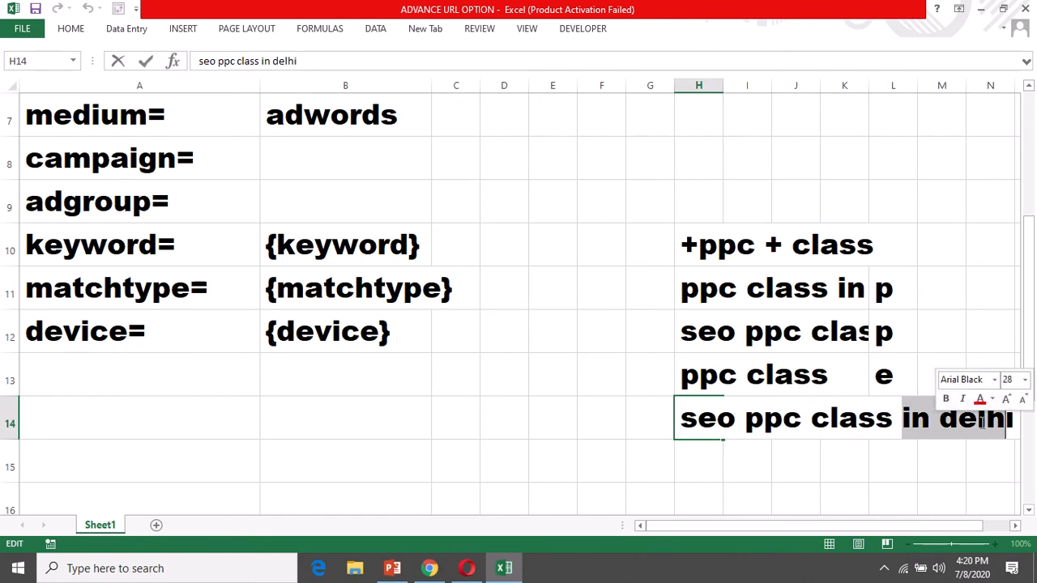
pyautogui.click(804, 420)
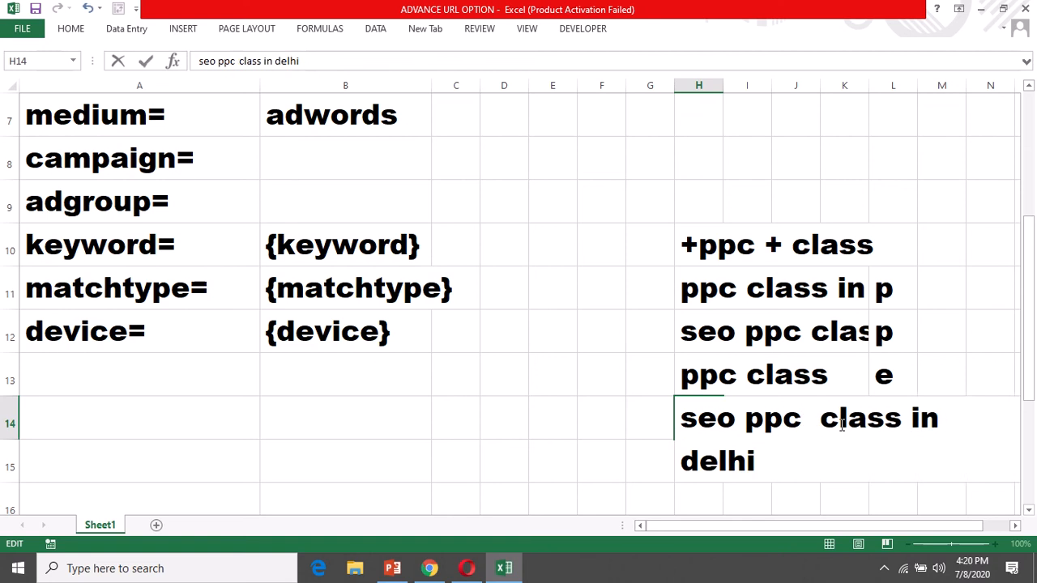
pyautogui.write('SMO')
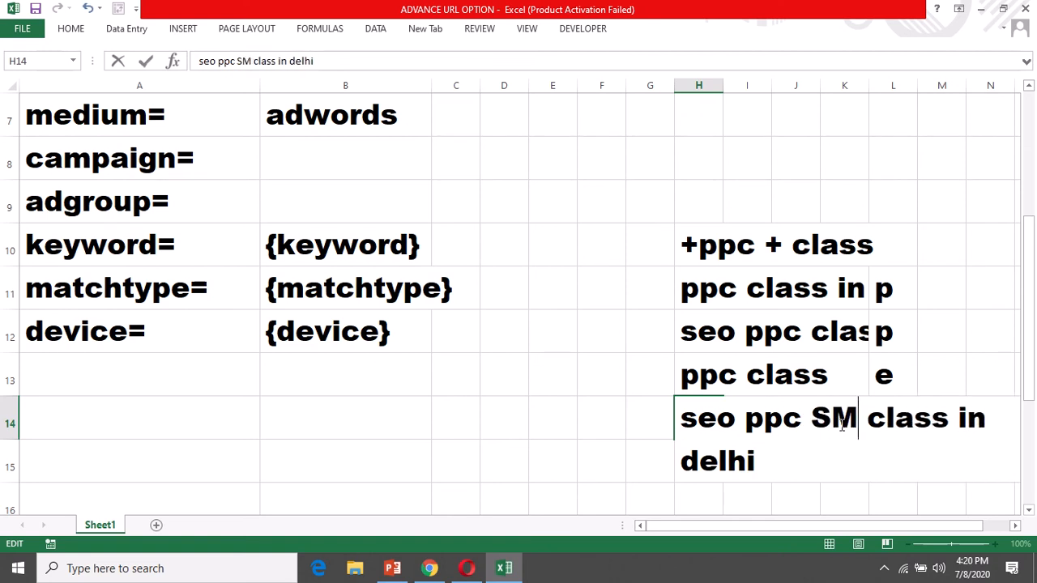
pyautogui.click(612, 411)
# Review the full search term in H14 and where the extra word separates ppc from class.
pyautogui.click(702, 421)
pyautogui.doubleClick(702, 421)
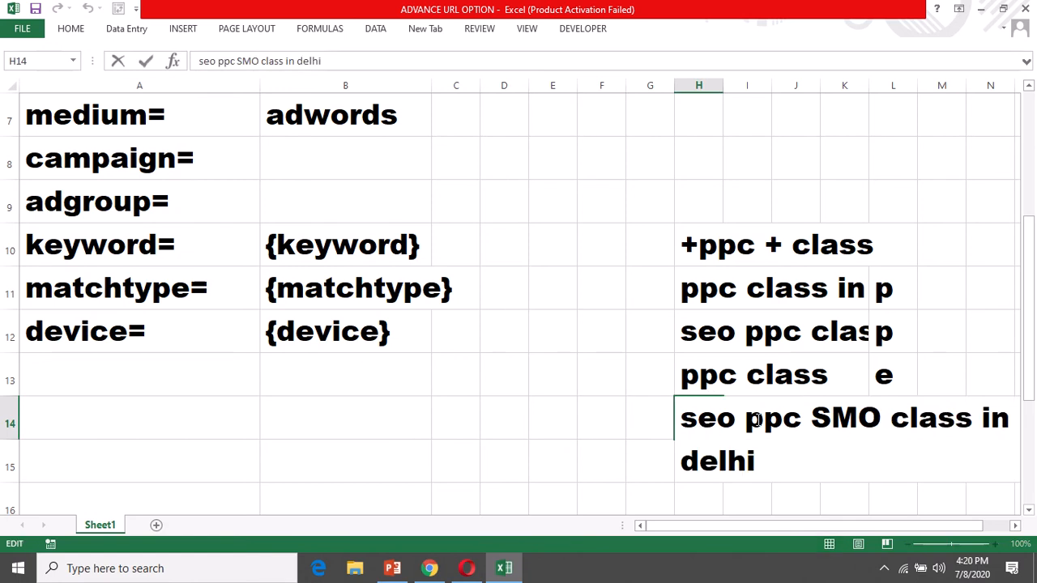
pyautogui.moveTo(682, 418); pyautogui.dragTo(761, 461)
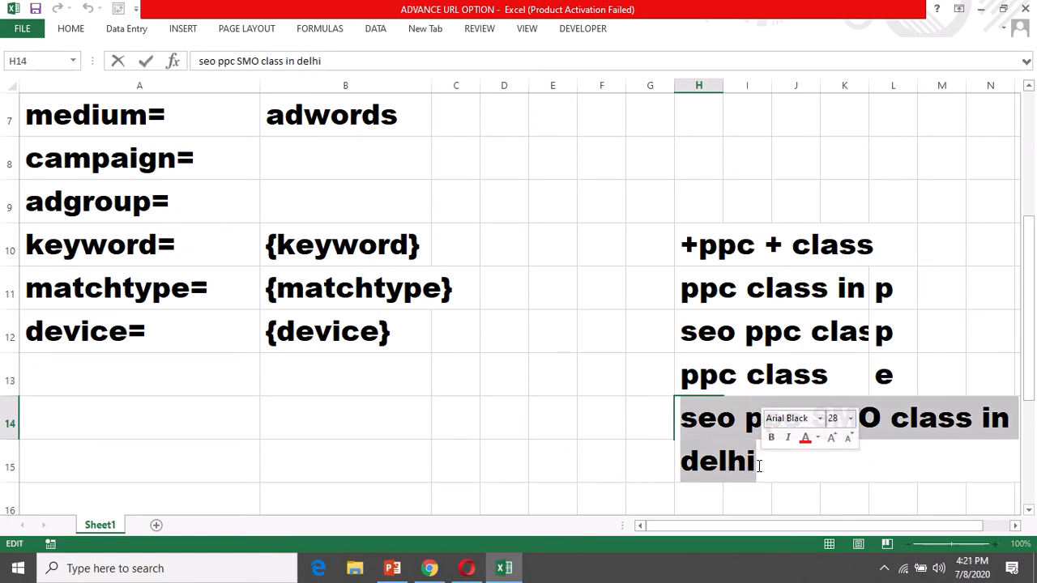
pyautogui.click(745, 418)
pyautogui.moveTo(882, 420); pyautogui.dragTo(891, 421)
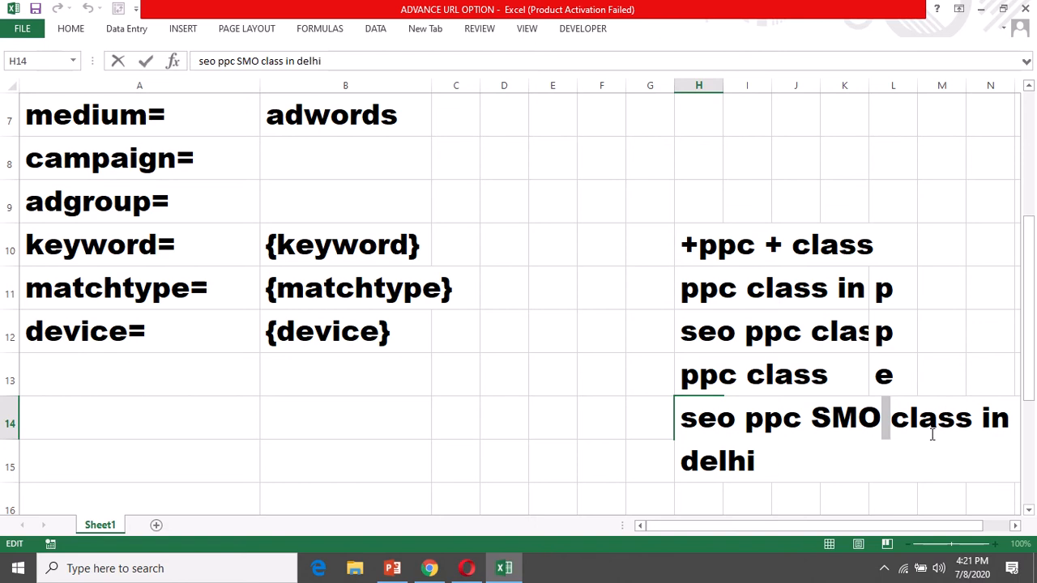
pyautogui.click(748, 474)
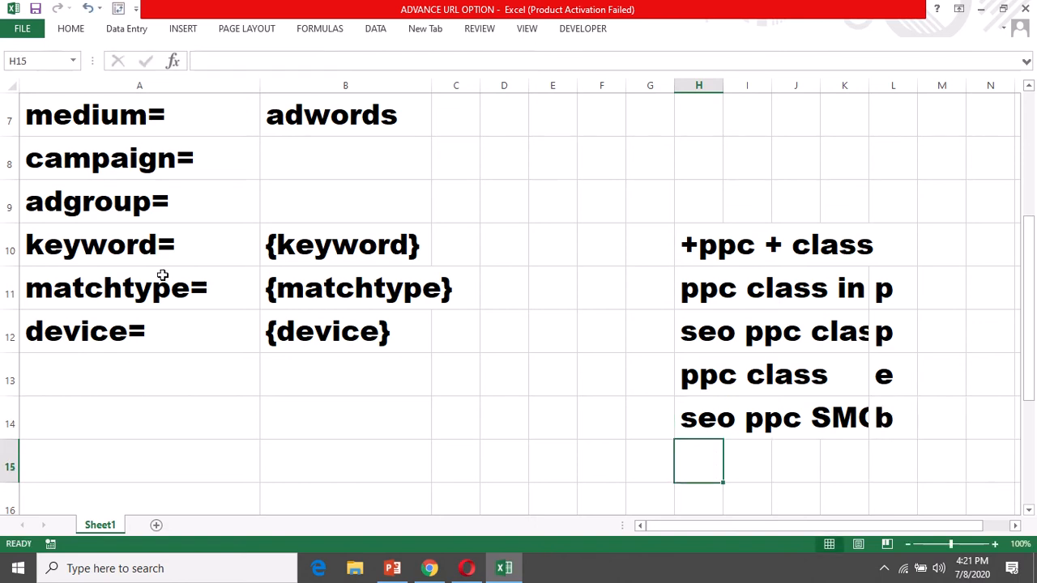
# Compare the matchtype placeholder in B11 with the code in L14, and view the full tracking template in A4.
pyautogui.click(128, 280)
pyautogui.click(335, 290)
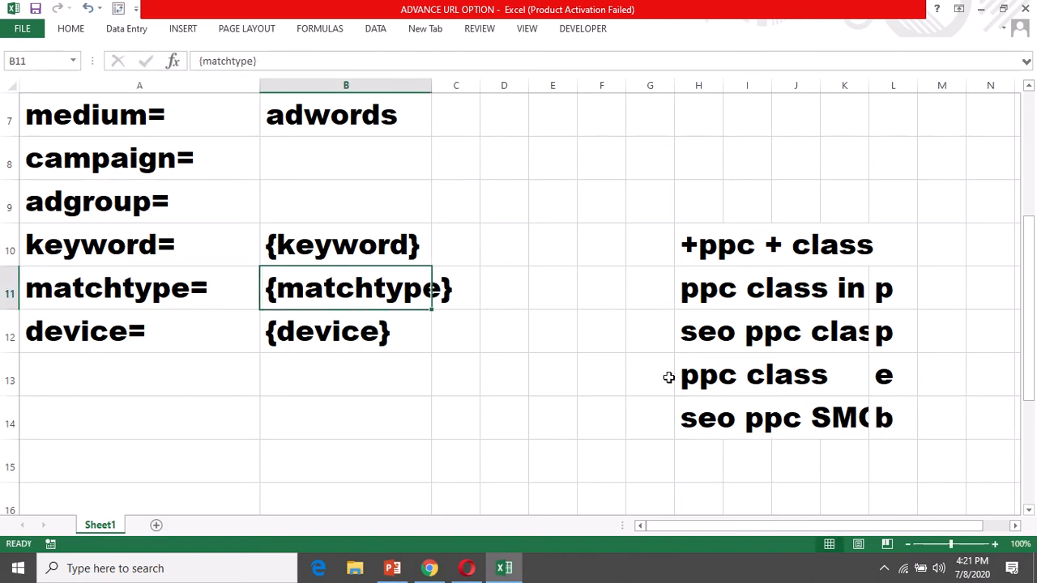
pyautogui.click(889, 417)
pyautogui.click(312, 282)
pyautogui.scroll(2, 601, 302)
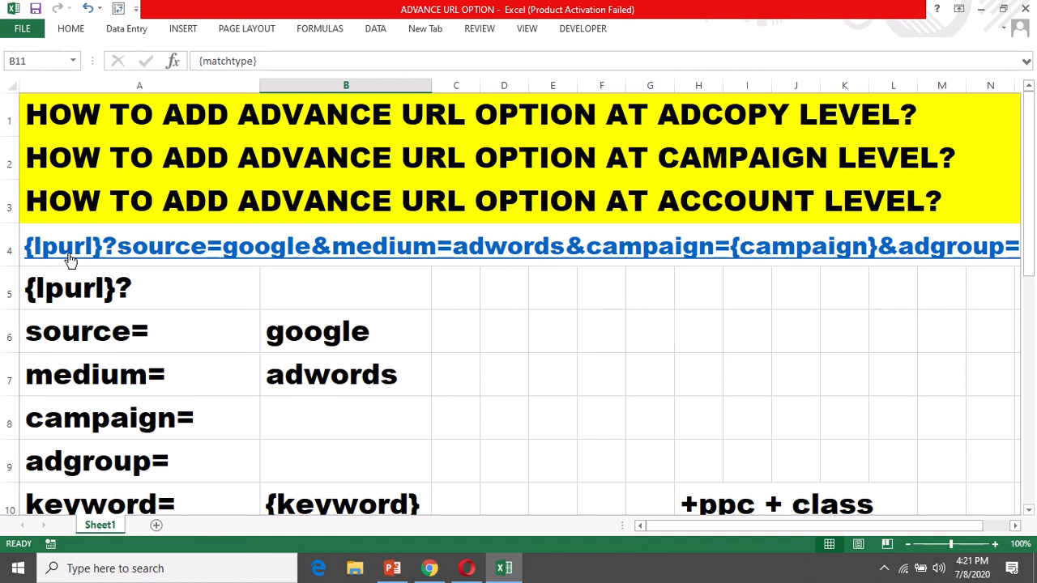
pyautogui.click(43, 229)
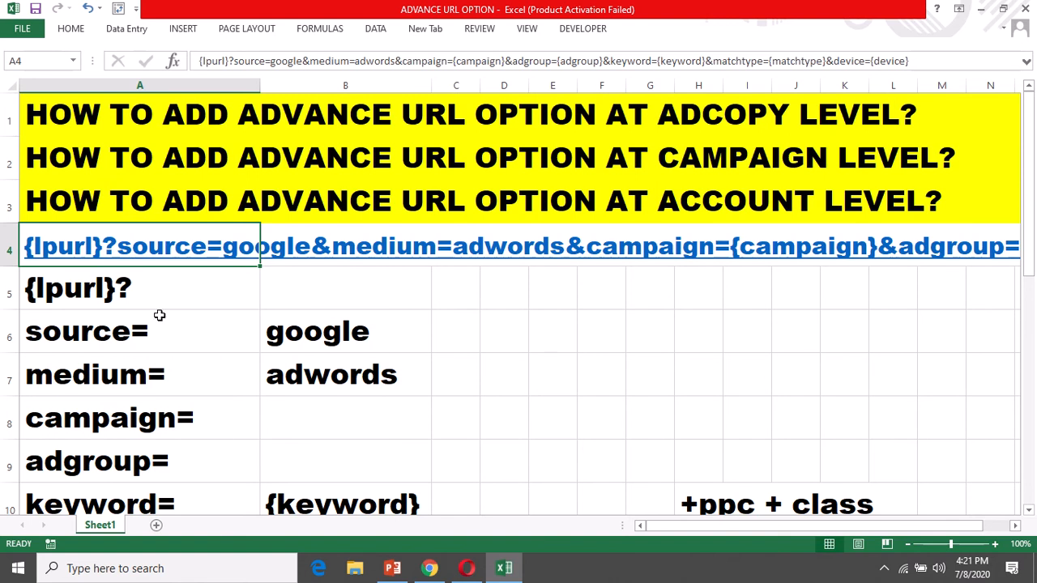
# Switch to the Opera browser and view the web addresses of the PearlSignBoard and SystemWebTech sites.
pyautogui.hotkey('alt', 'Tab')
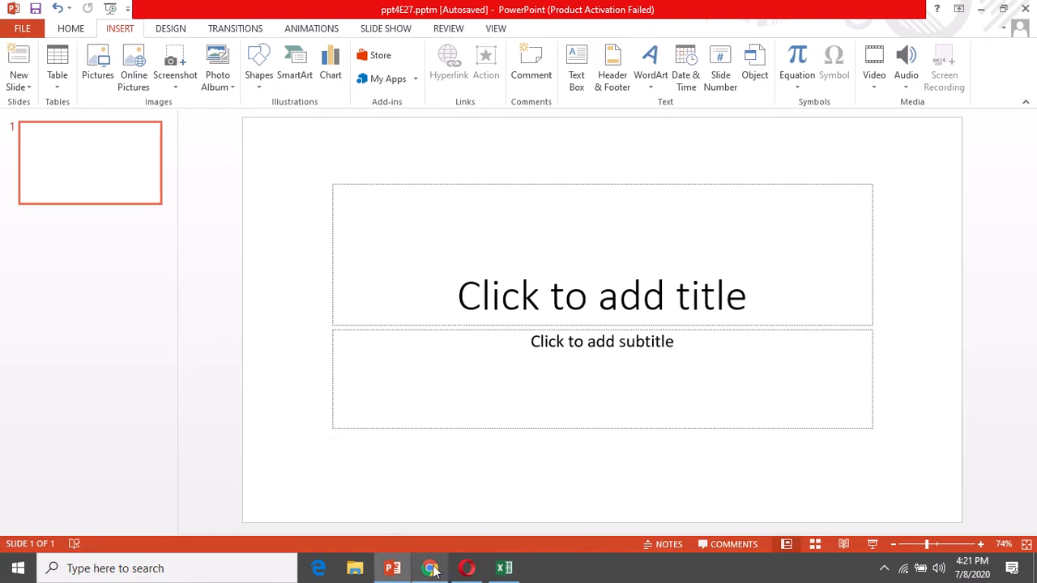
pyautogui.moveTo(504, 569)
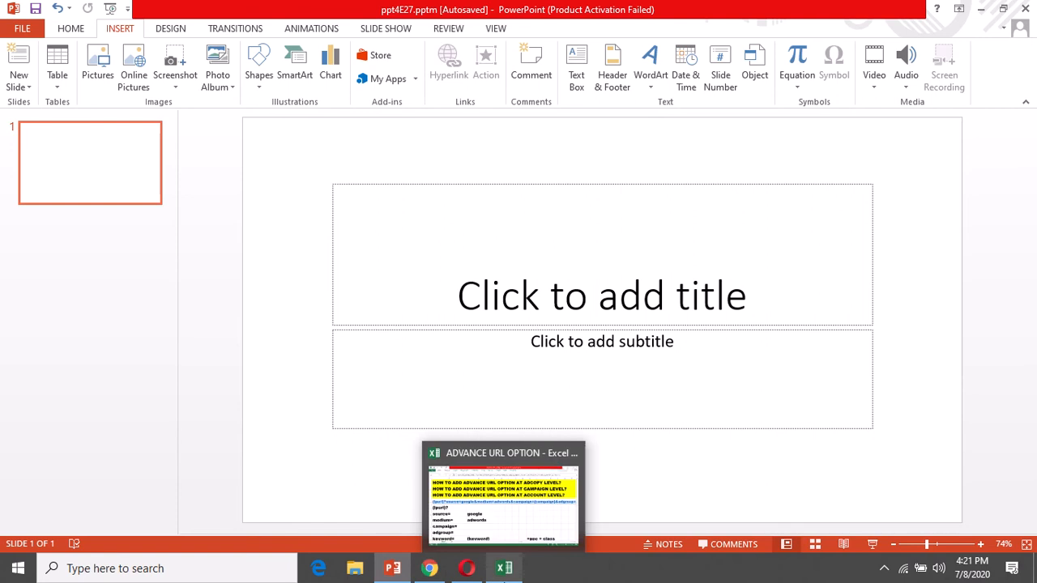
pyautogui.click(466, 568)
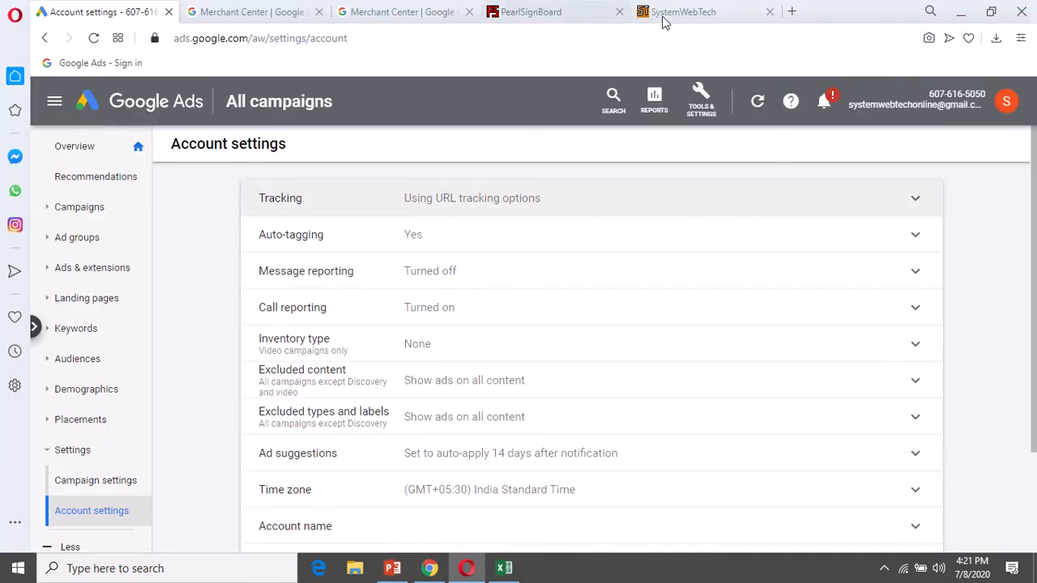
pyautogui.click(567, 12)
pyautogui.click(298, 37)
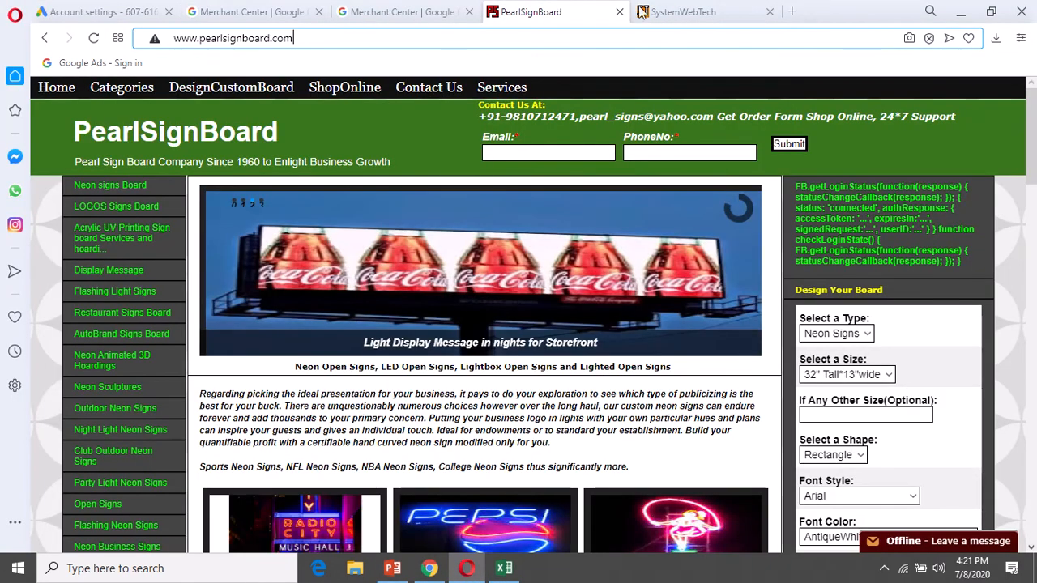
pyautogui.click(683, 11)
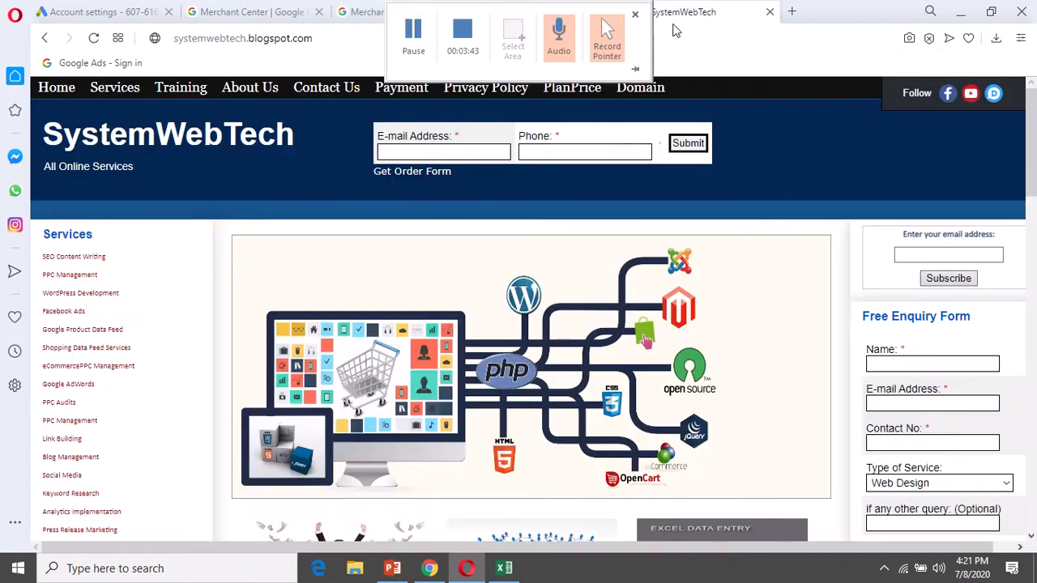
pyautogui.click(331, 41)
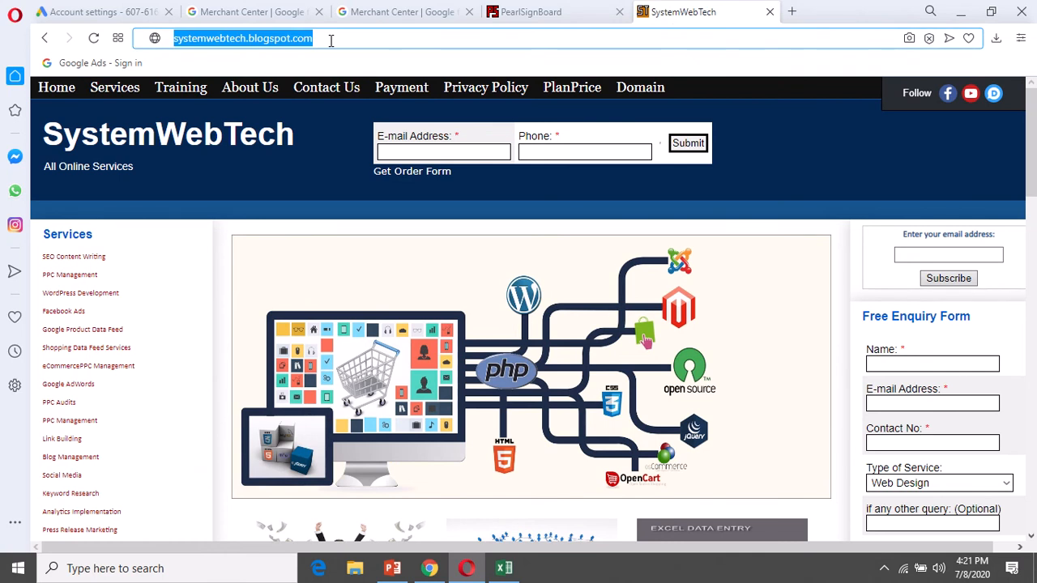
# Copy the PearlSignBoard site's web address.
pyautogui.click(537, 12)
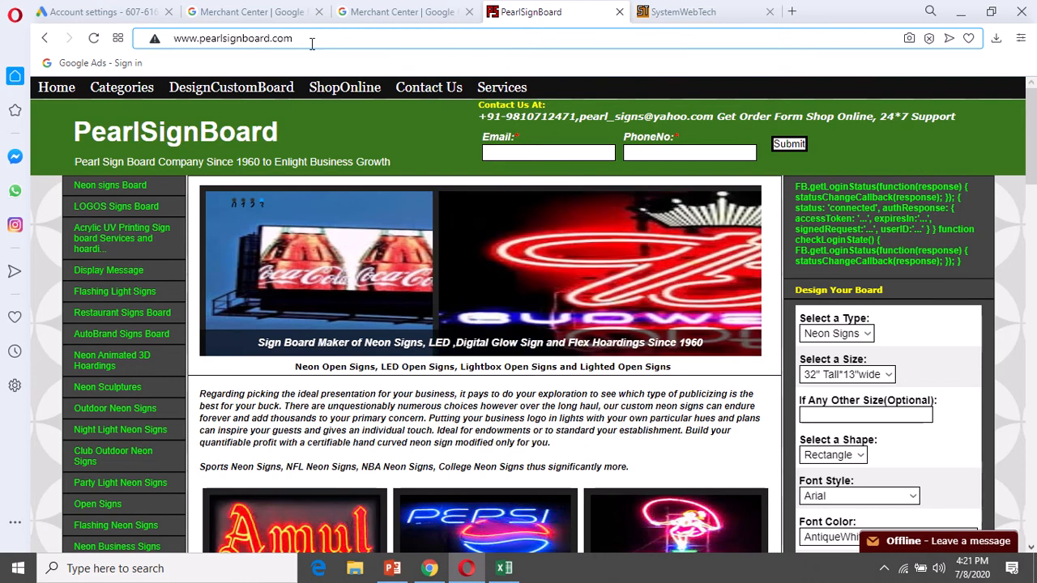
pyautogui.click(295, 38)
pyautogui.hotkey('ctrl', 'c')
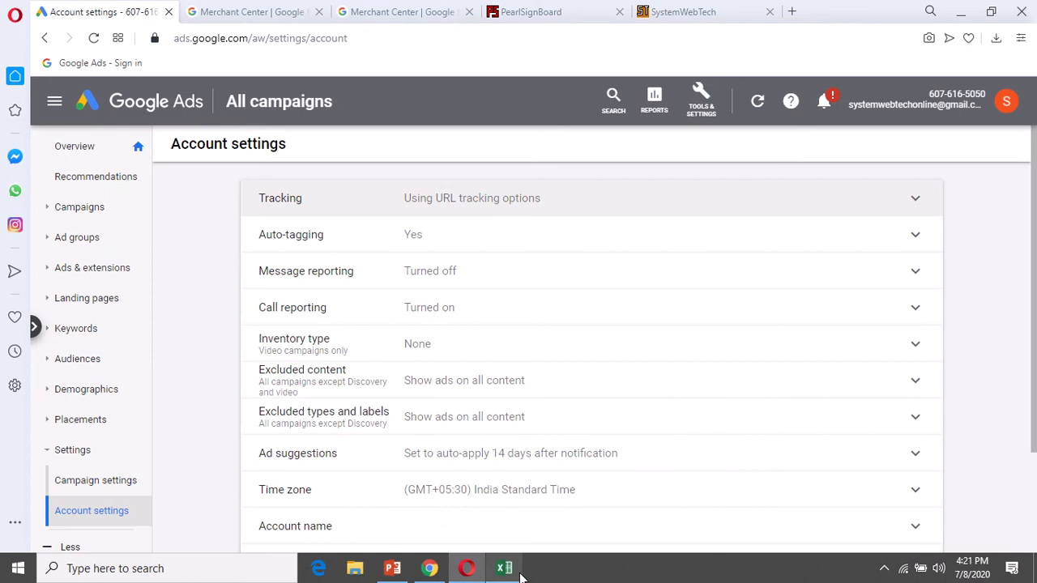
pyautogui.moveTo(504, 567)
pyautogui.click(538, 526)
pyautogui.click(287, 283)
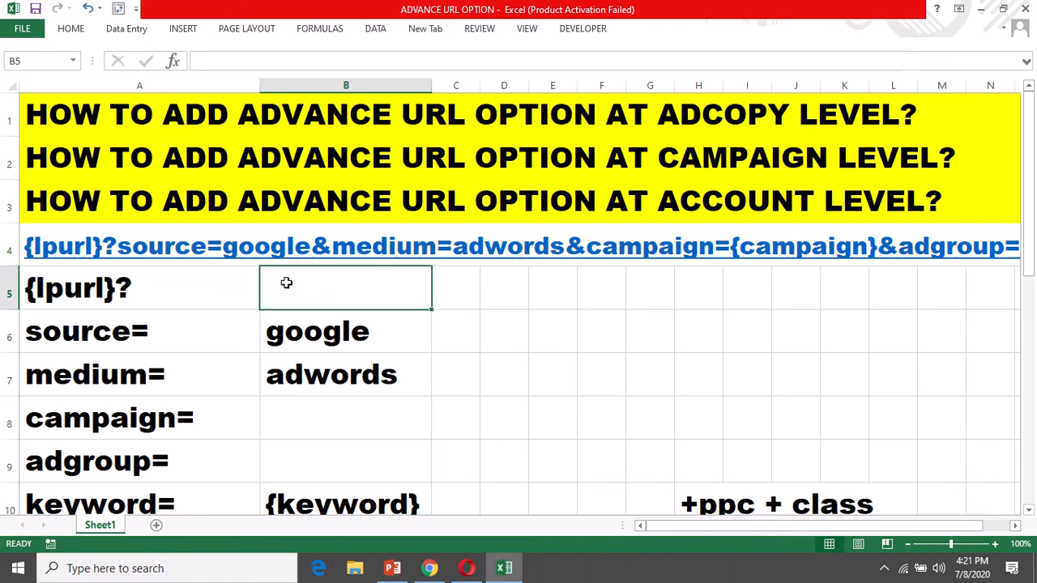
pyautogui.doubleClick(287, 283)
pyautogui.hotkey('ctrl', 'v')
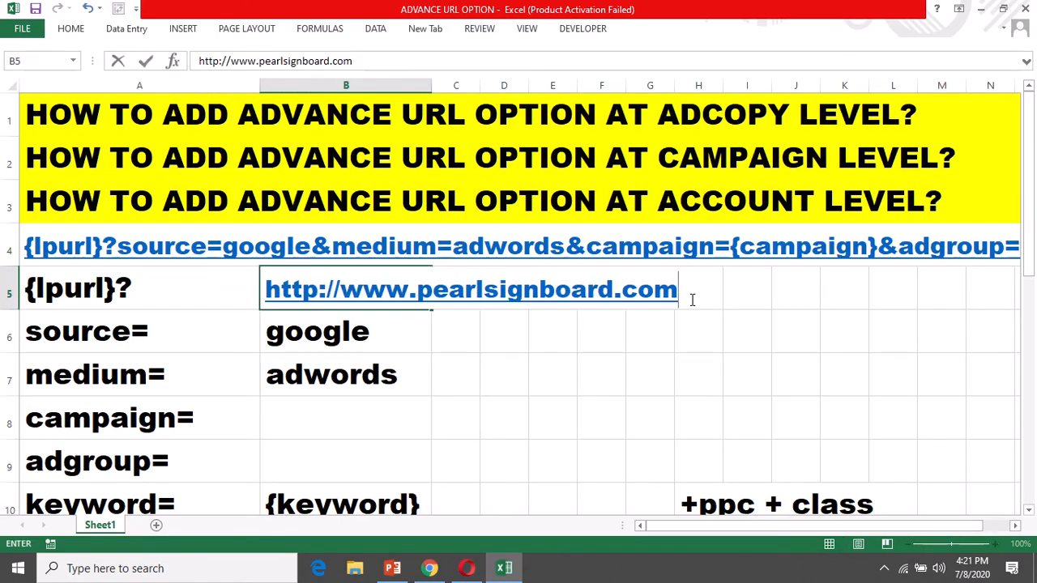
pyautogui.write('/?')
pyautogui.click(143, 331)
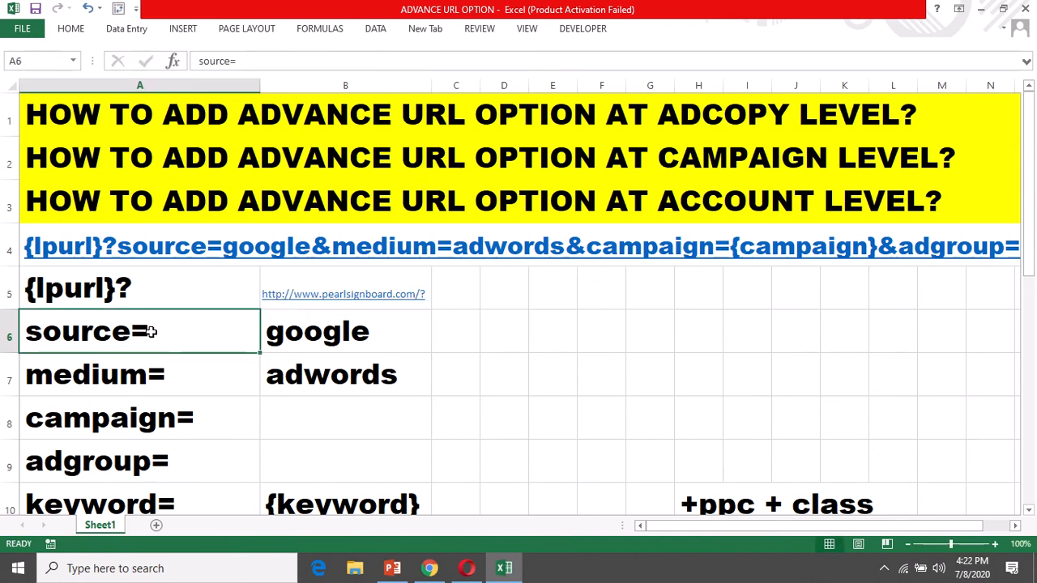
# Review the source= parameter in A6 alongside the landing page URL in B5.
pyautogui.doubleClick(148, 330)
pyautogui.moveTo(148, 329); pyautogui.dragTo(30, 325)
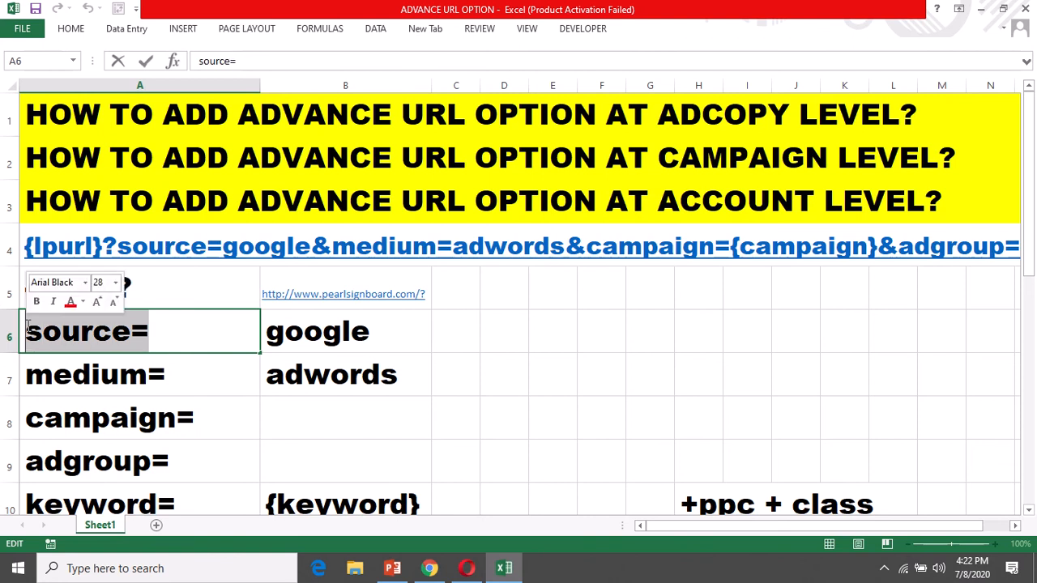
pyautogui.click(279, 279)
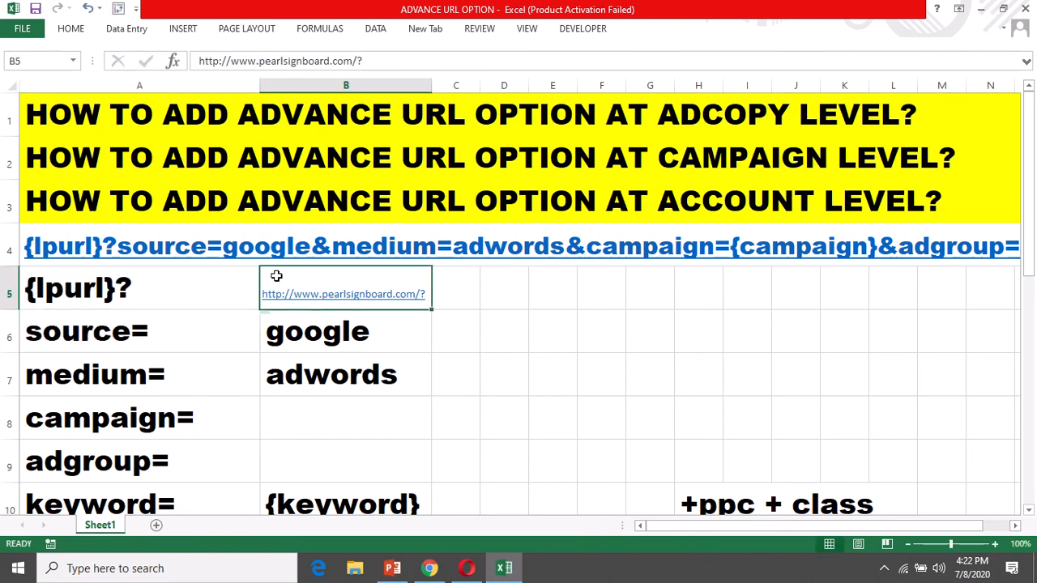
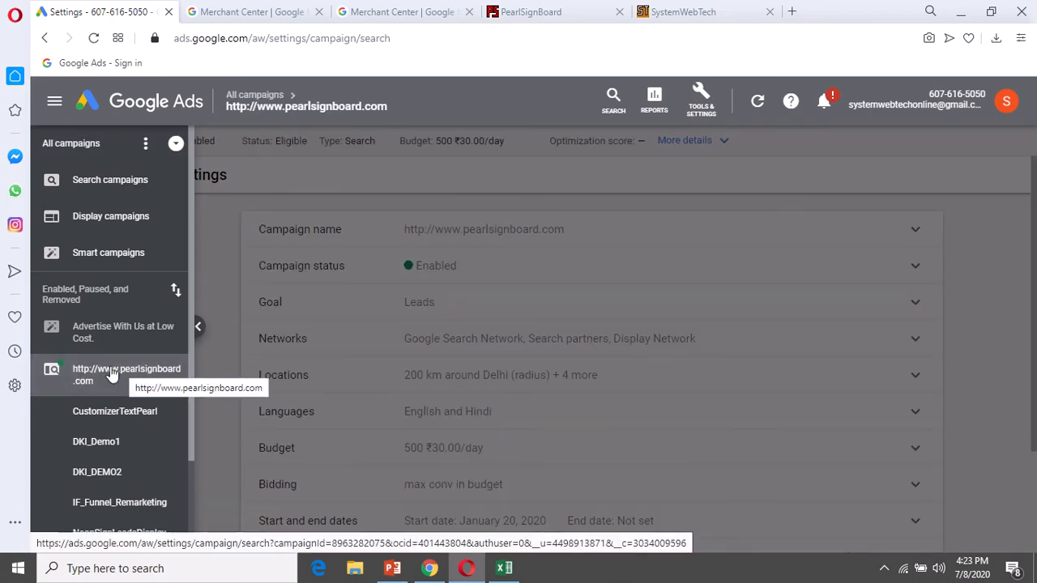
# Open the campaign name for editing in the pearlsignboard campaign's Google Ads settings and copy the full name.
pyautogui.click(467, 237)
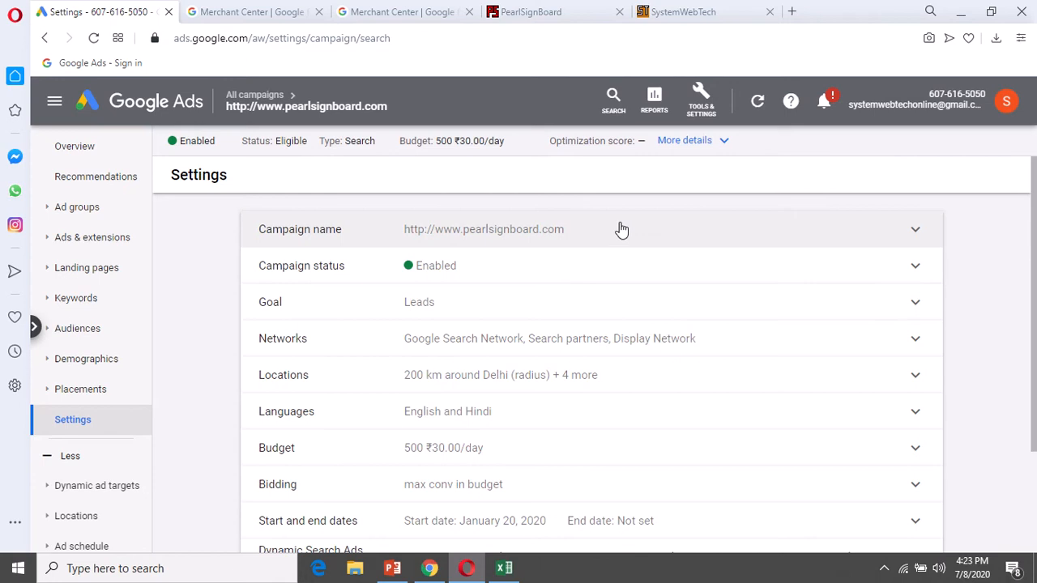
pyautogui.click(914, 233)
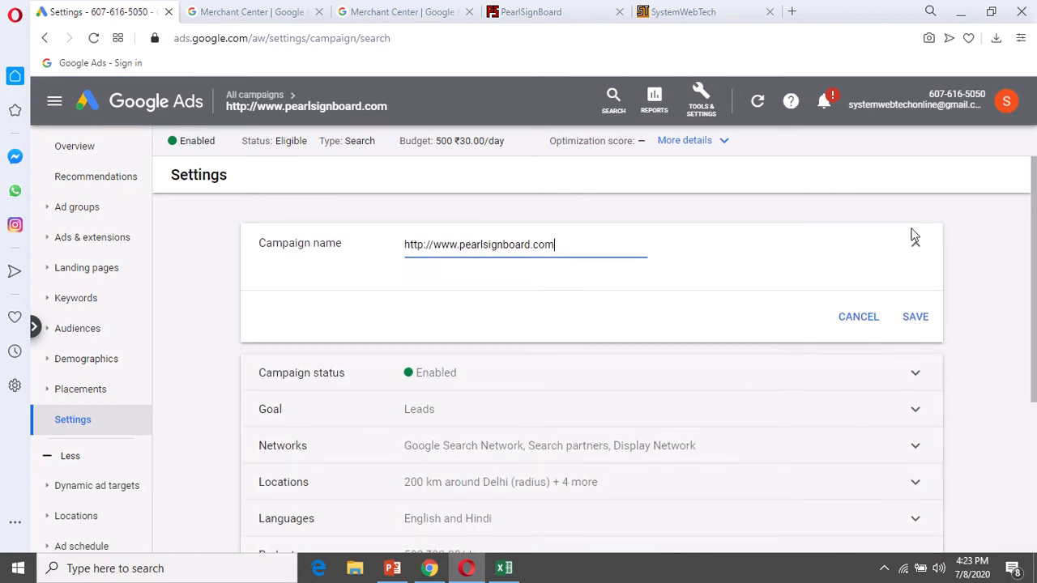
pyautogui.moveTo(554, 244); pyautogui.dragTo(398, 248)
pyautogui.hotkey('ctrl', 'c')
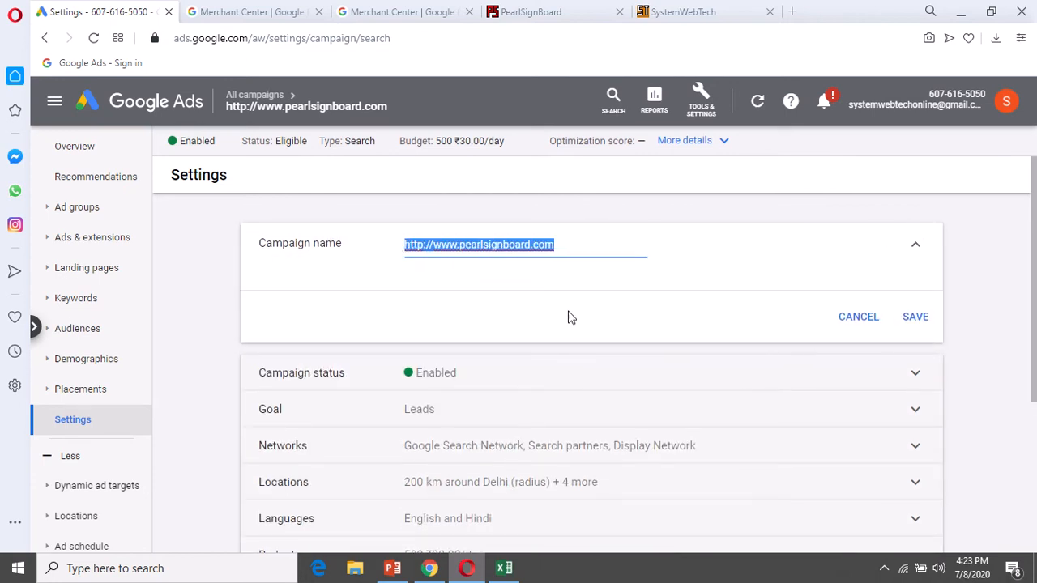
pyautogui.hotkey('alt', 'Tab')
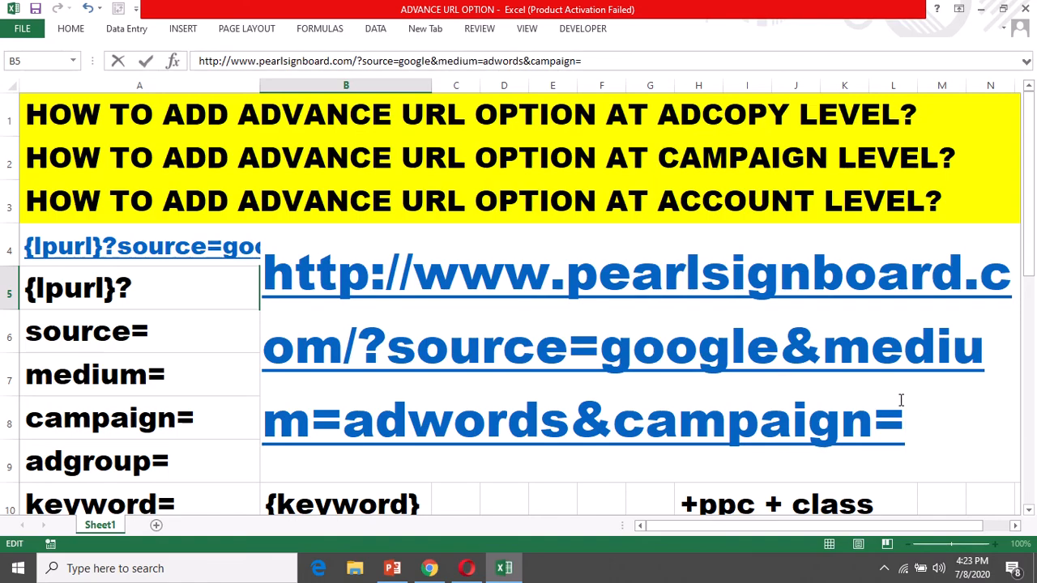
pyautogui.hotkey('ctrl', 'v')
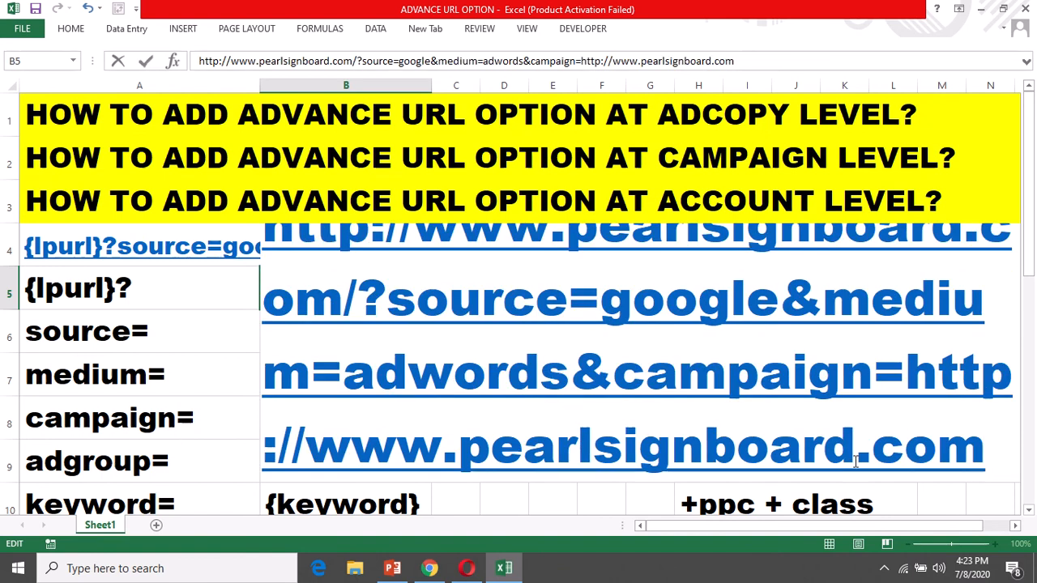
pyautogui.write('&')
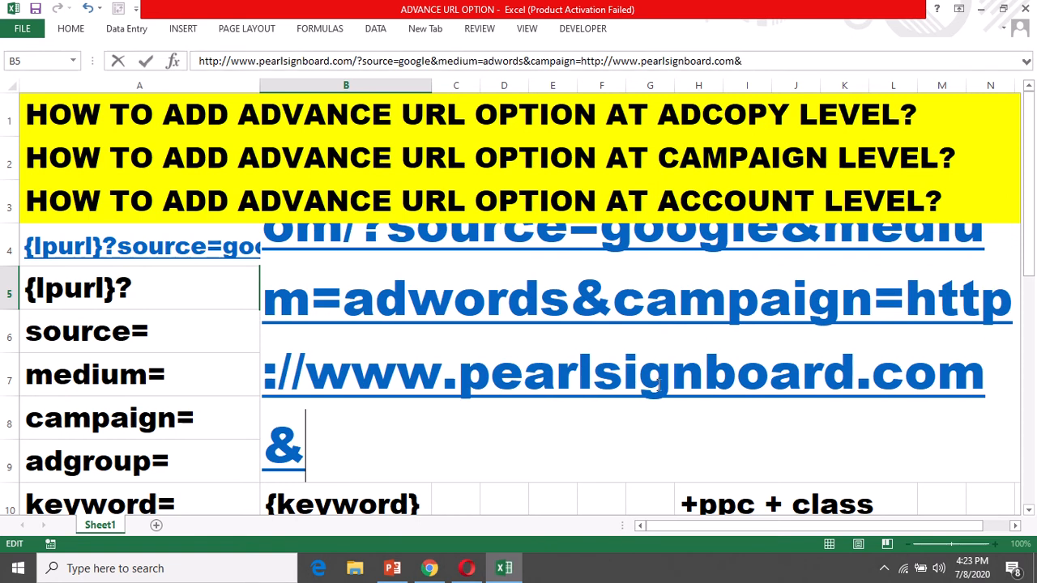
pyautogui.write('a')
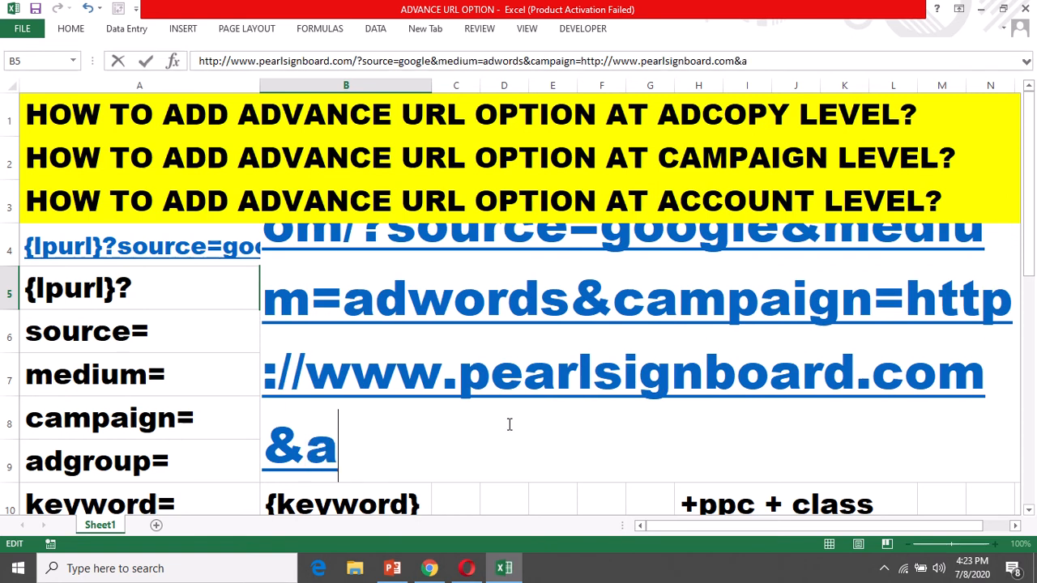
pyautogui.write('dgroup=')
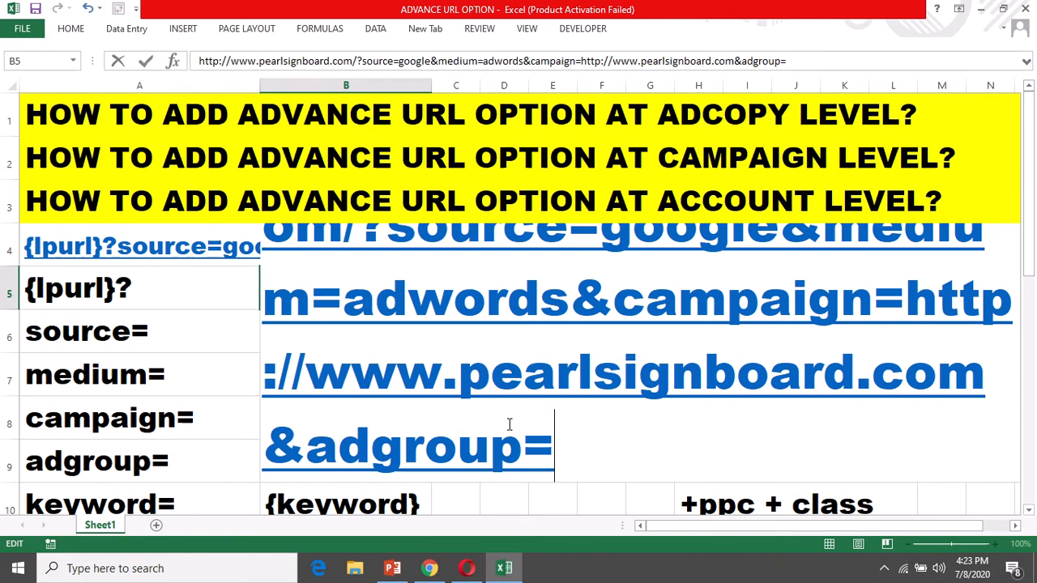
# Switch to Google Ads and save the open campaign name setting for the pearlsignboard campaign.
pyautogui.hotkey('alt', 'Tab')
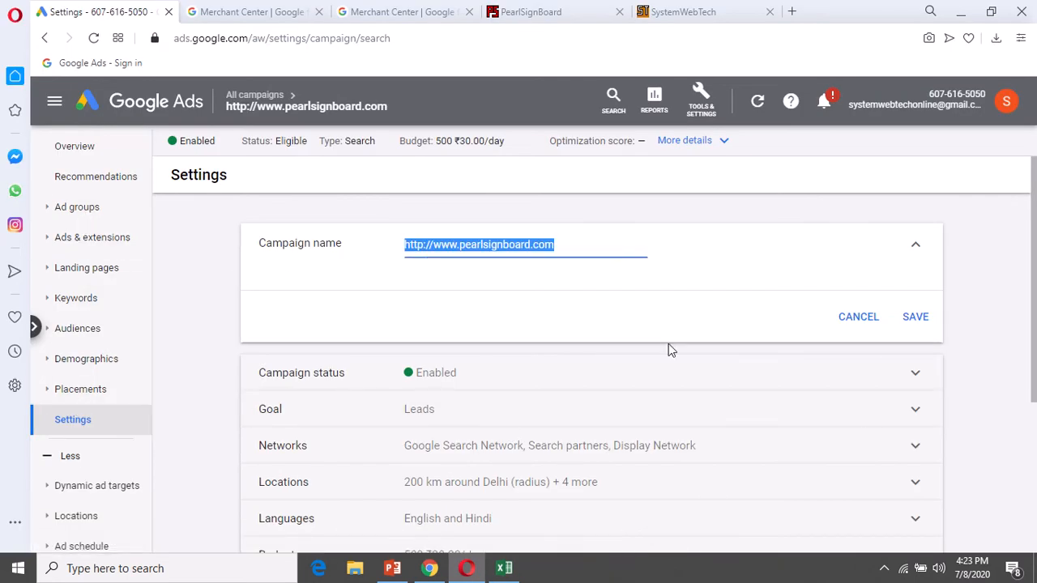
pyautogui.click(916, 321)
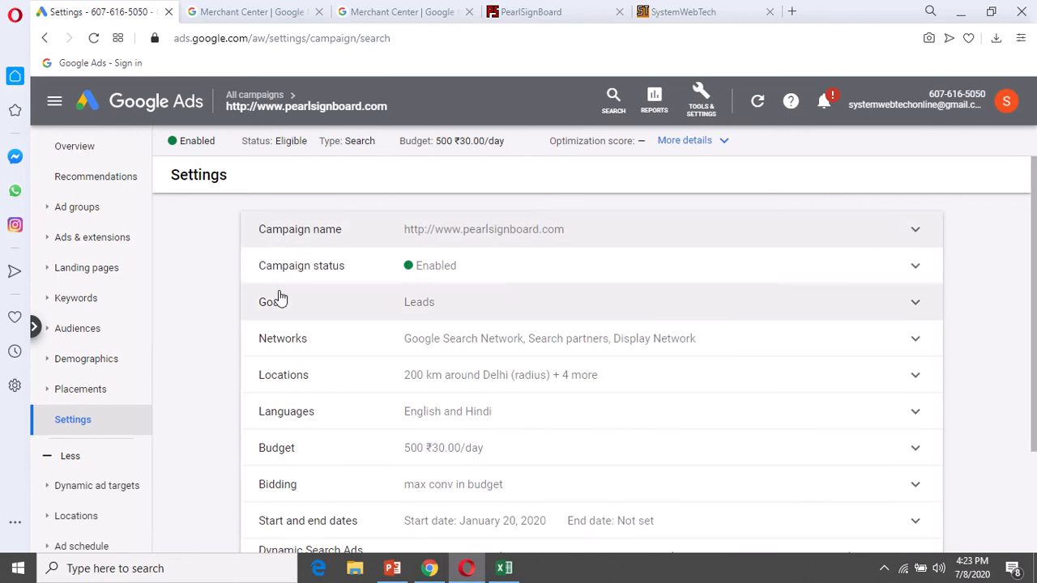
pyautogui.moveTo(306, 115)
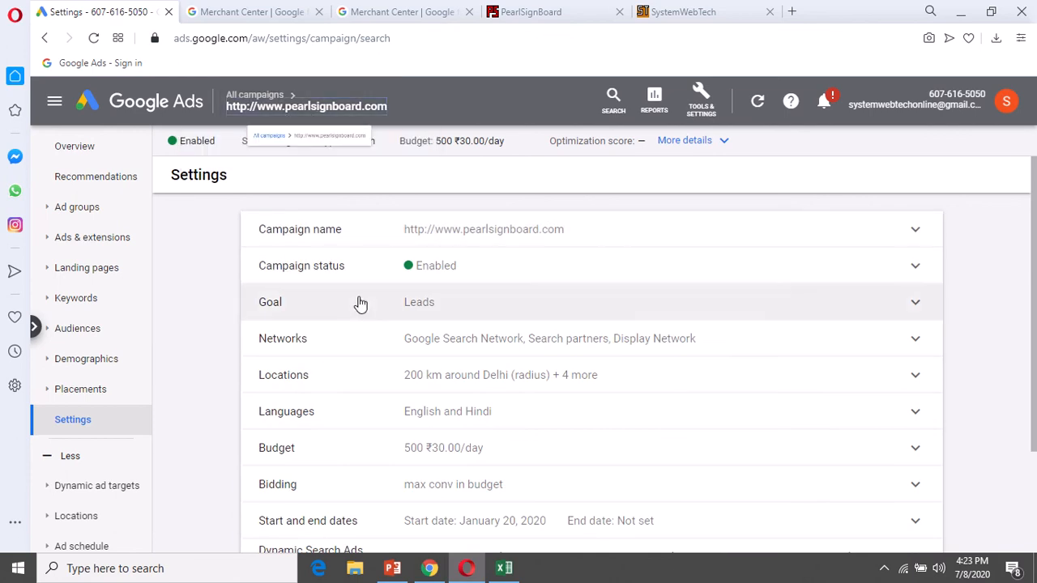
pyautogui.doubleClick(312, 106)
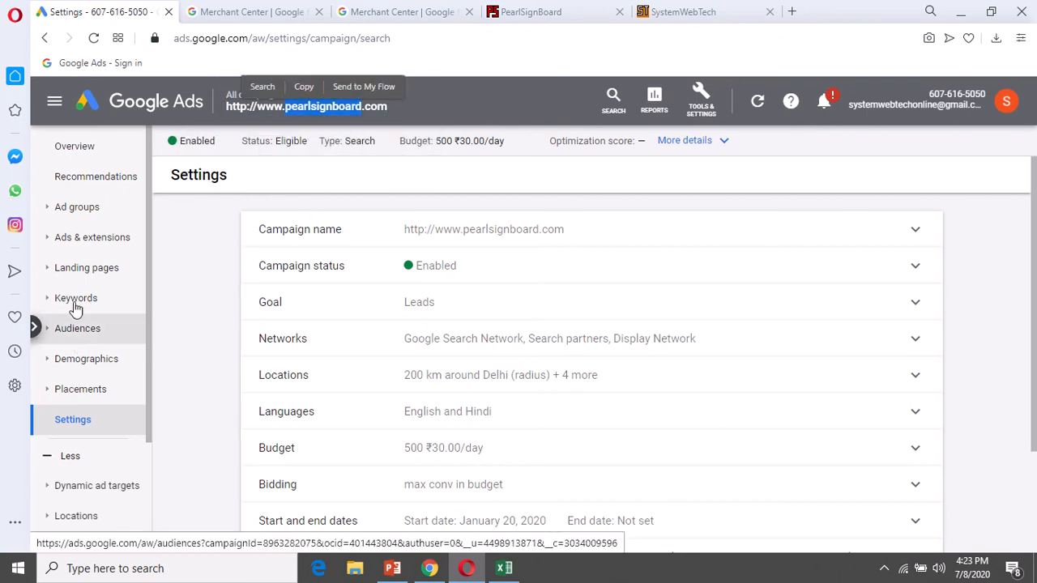
# Open the NeonSignLeadsDisplay ad group in the pearlsignboard campaign and copy its full name.
pyautogui.click(64, 208)
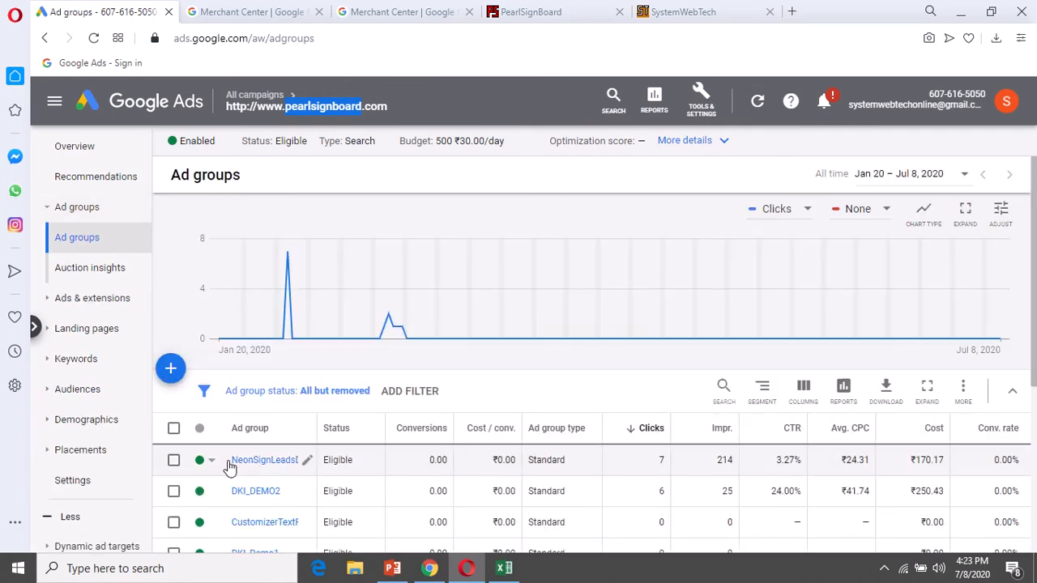
pyautogui.click(262, 463)
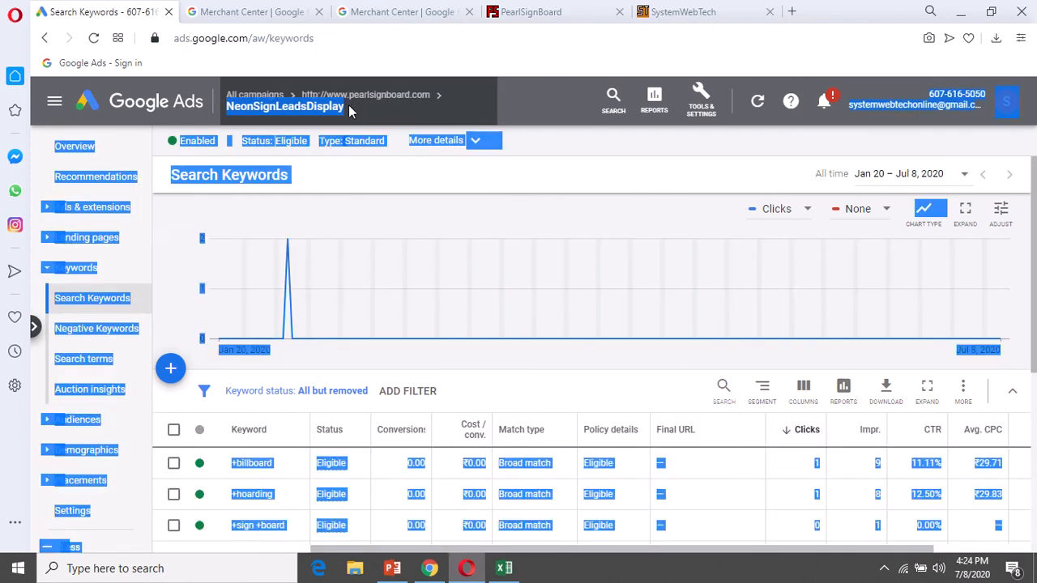
pyautogui.moveTo(369, 119)
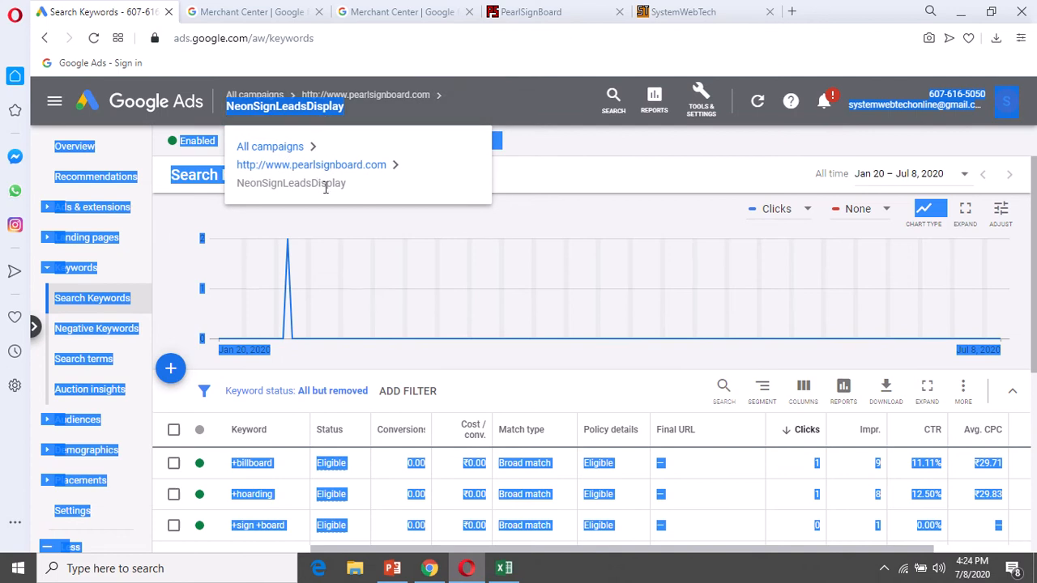
pyautogui.moveTo(347, 188); pyautogui.dragTo(240, 185)
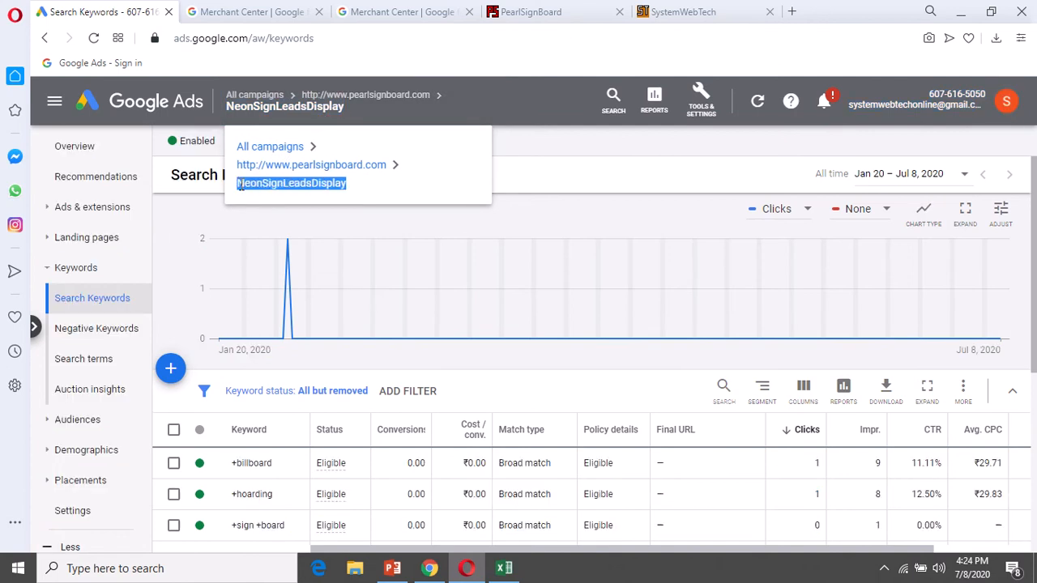
pyautogui.hotkey('ctrl', 'c')
# Switch to the Excel workbook and append the adgroup value NeonSignLeadsDisplay and &keyword={keyword} to the URL in B5.
pyautogui.hotkey('alt', 'Tab')
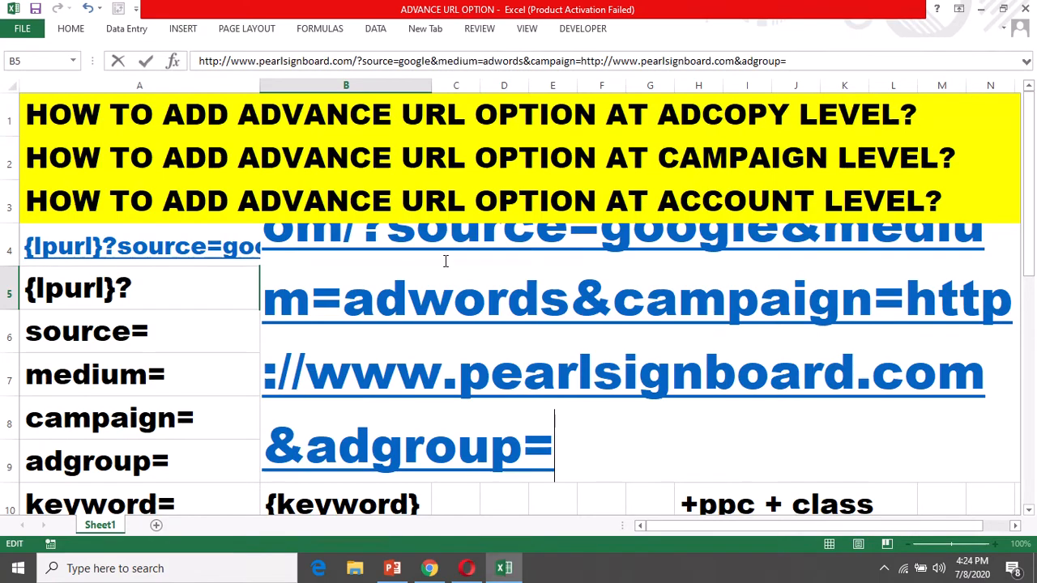
pyautogui.hotkey('ctrl', 'v')
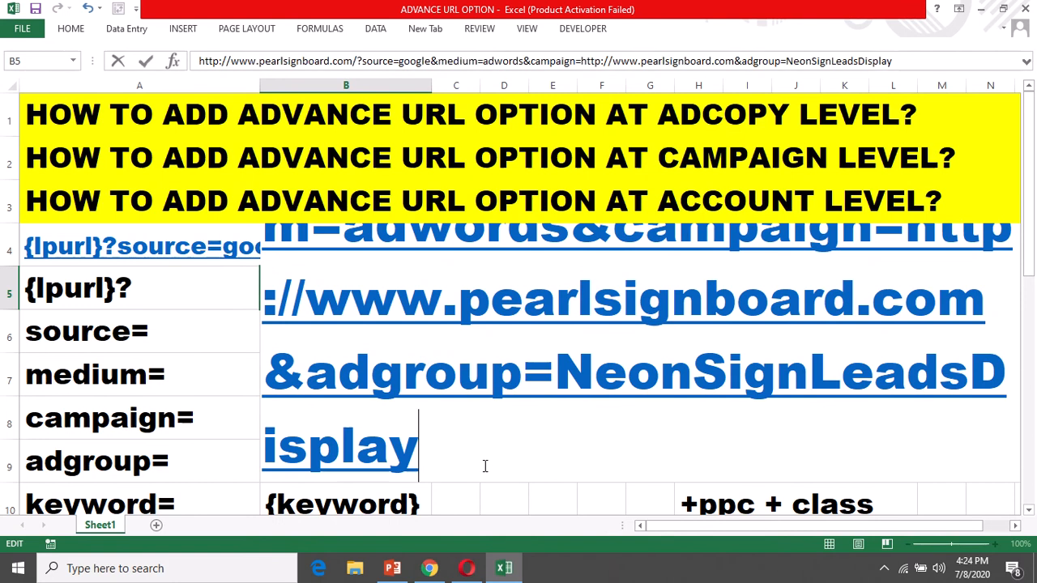
pyautogui.write('&')
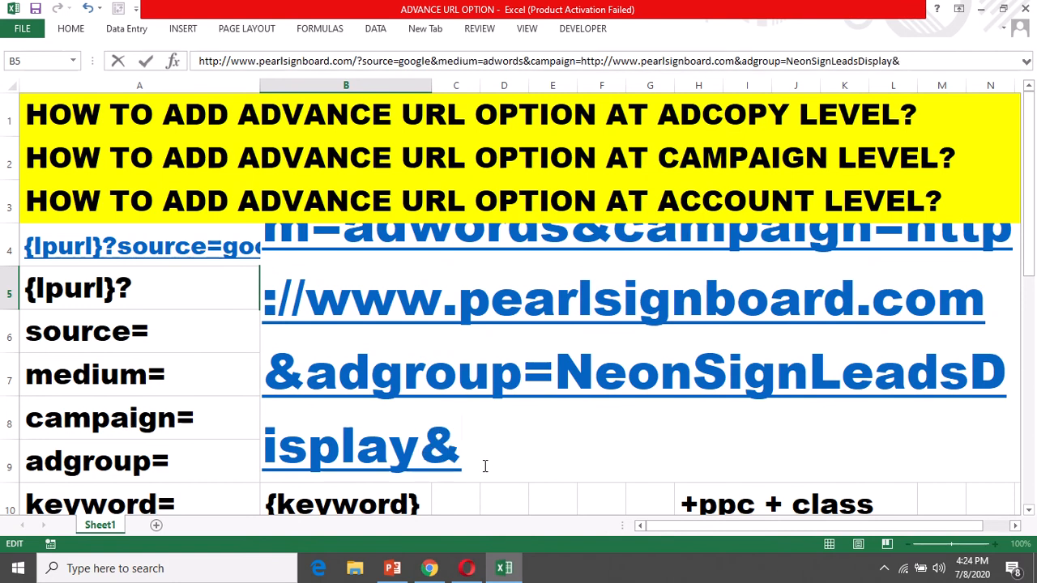
pyautogui.write('ke')
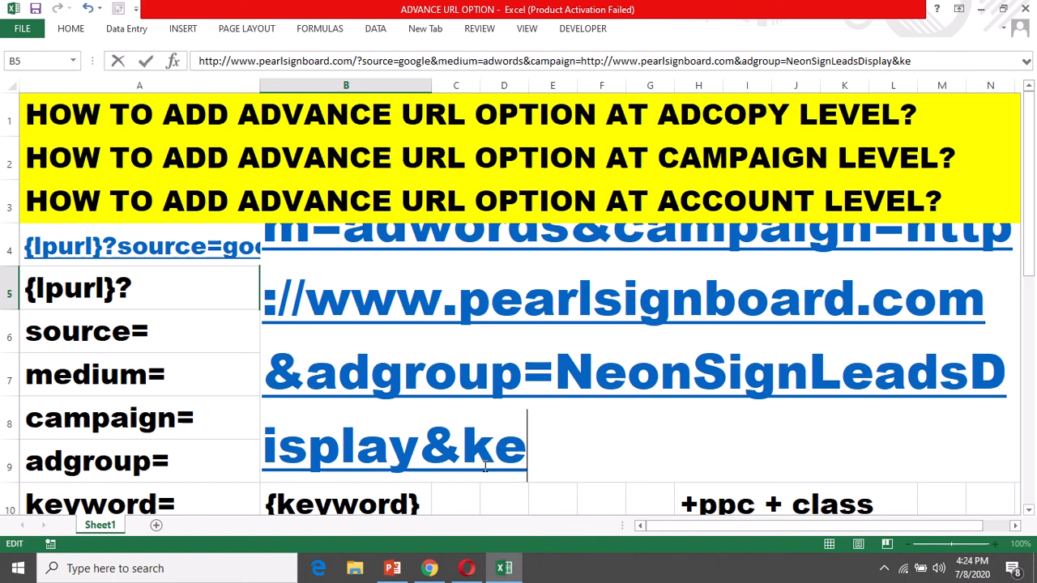
pyautogui.write('yword')
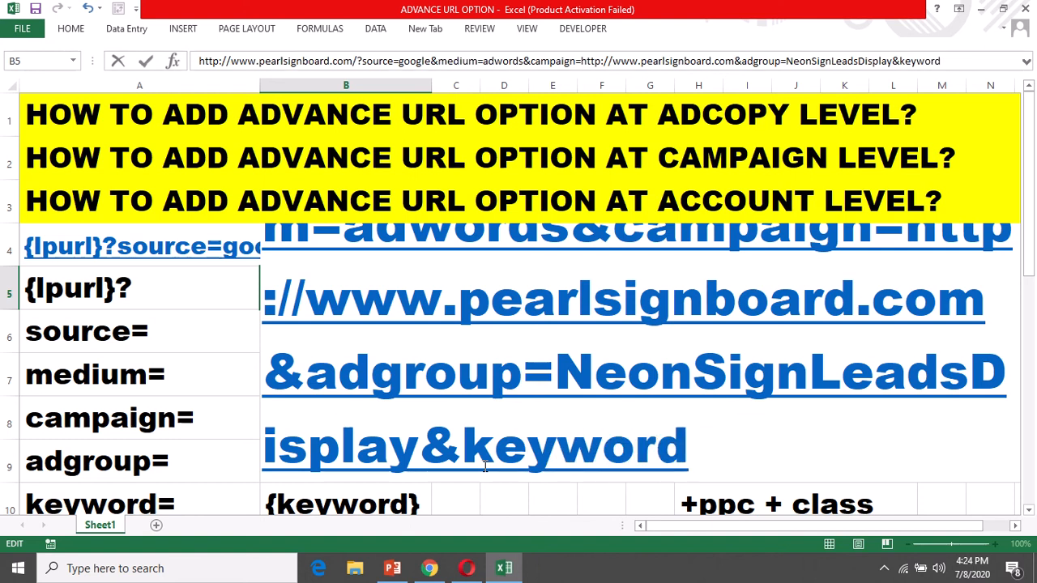
pyautogui.write('={}')
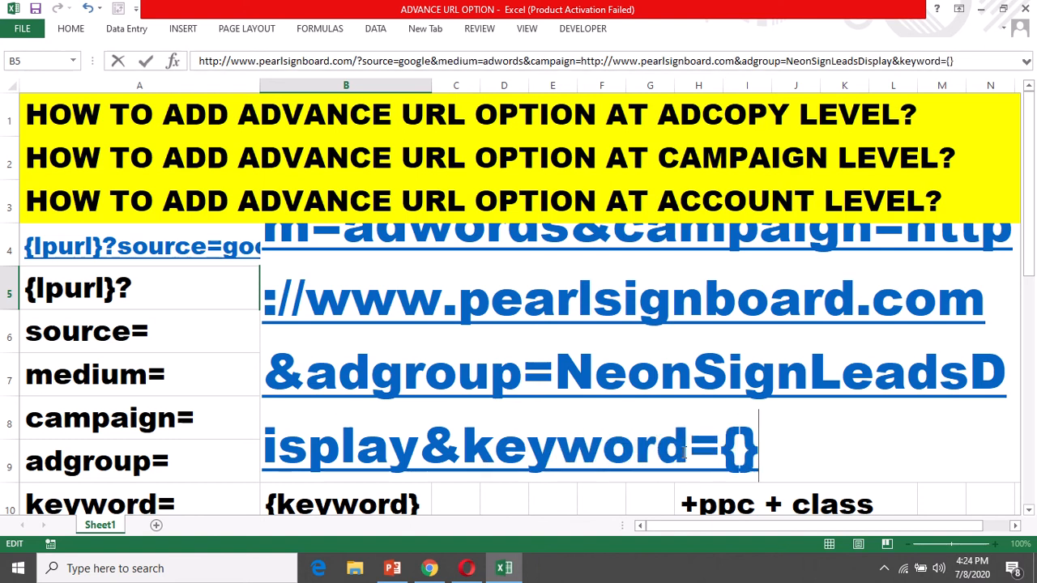
pyautogui.moveTo(689, 450); pyautogui.dragTo(451, 440)
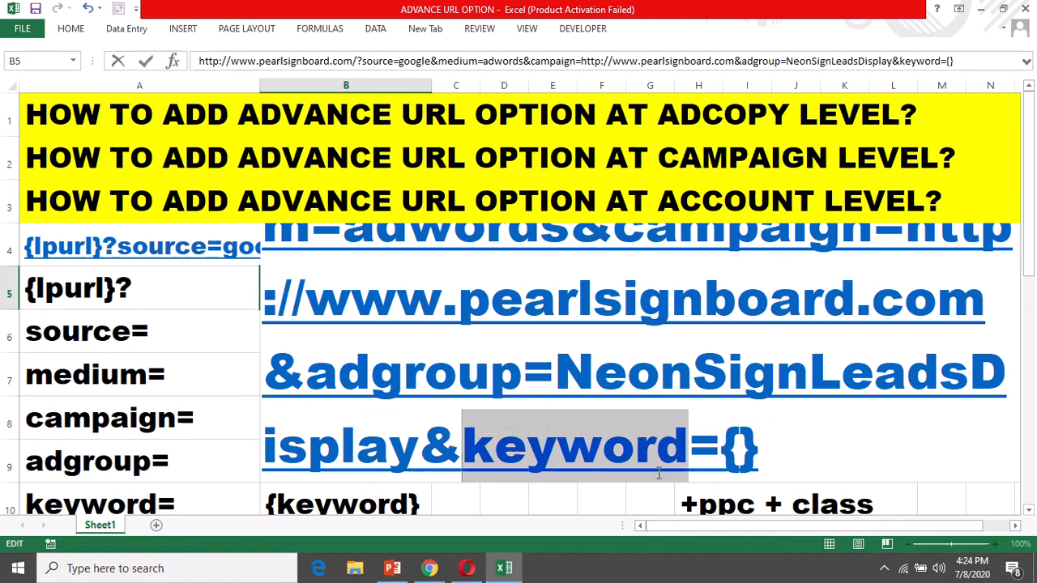
pyautogui.click(740, 450)
pyautogui.hotkey('ctrl', 'v')
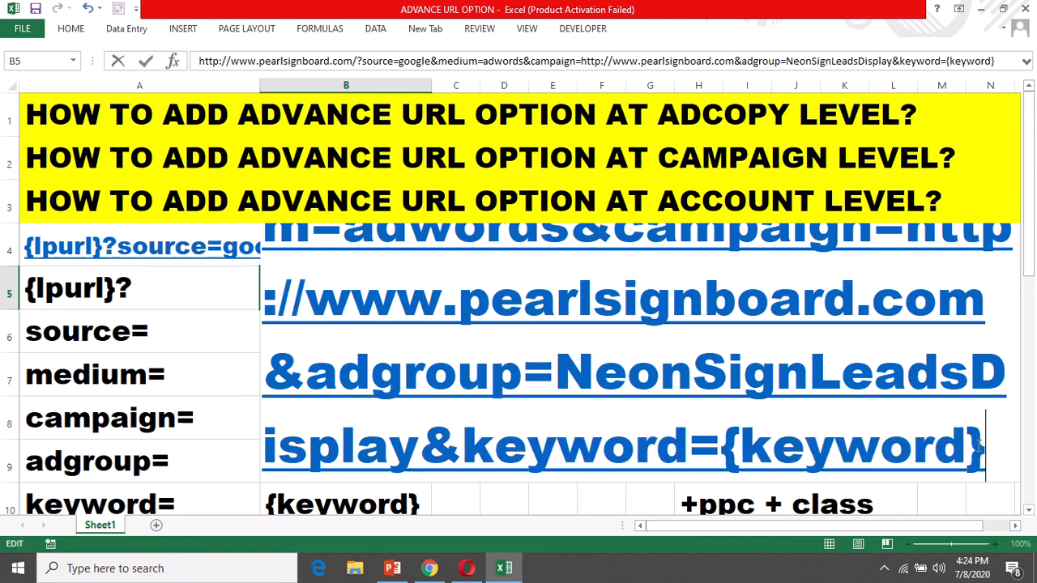
# Append the match type parameter &matchtype={matchtype} to the tracking URL in B5.
pyautogui.write('&')
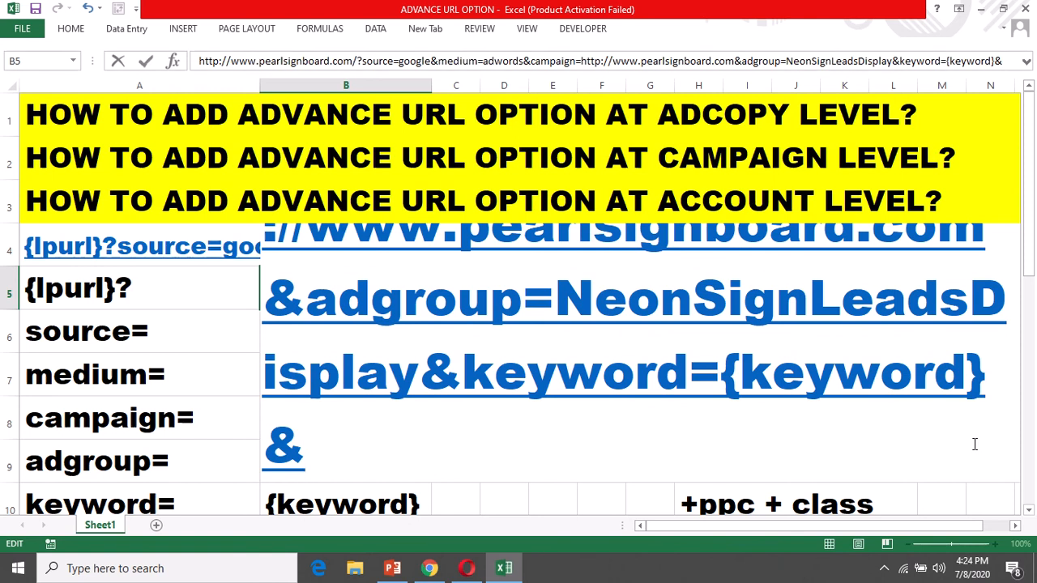
pyautogui.scroll(-1, 223, 433)
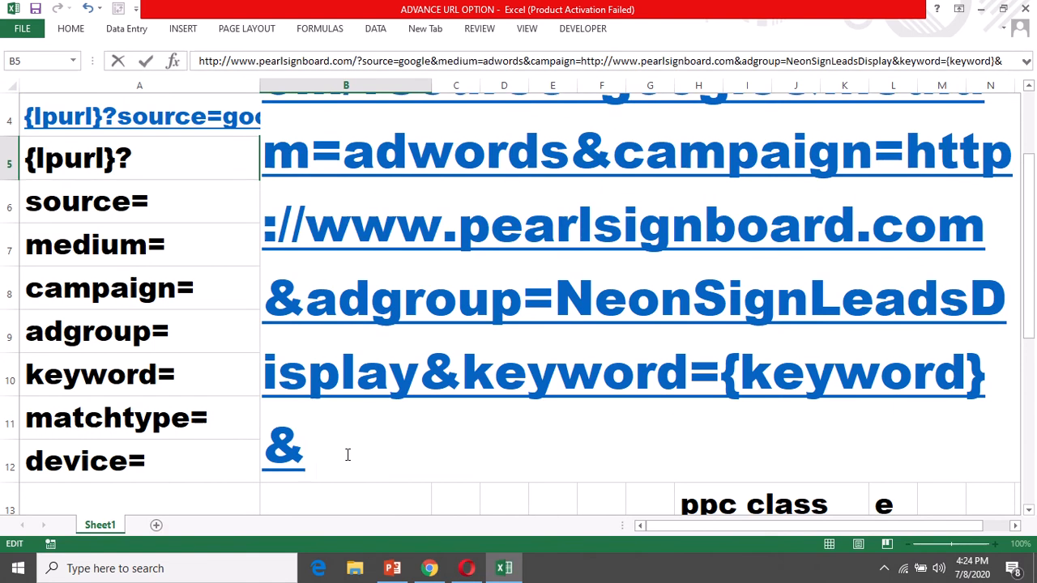
pyautogui.write('match')
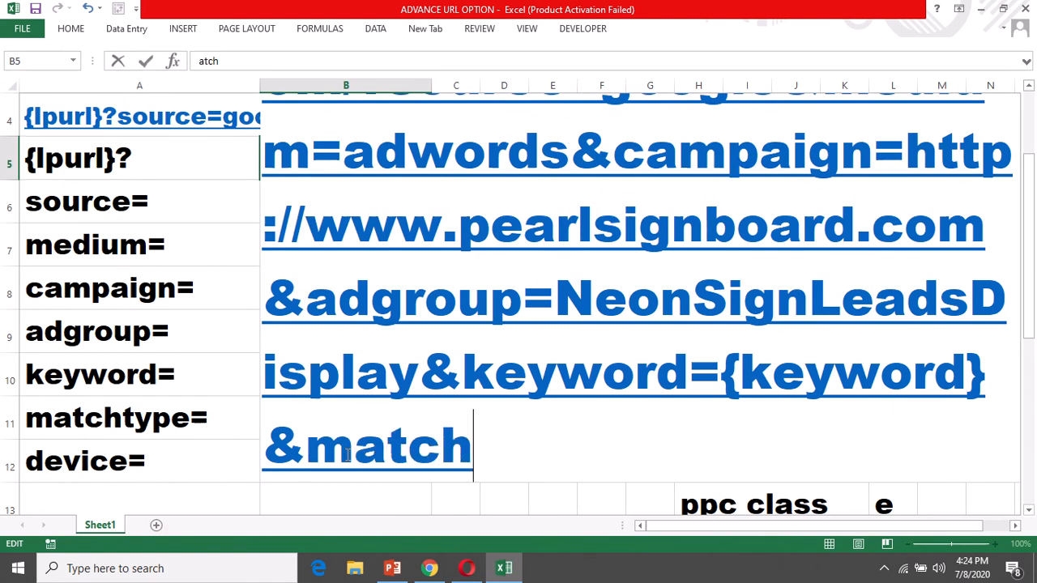
pyautogui.write('type')
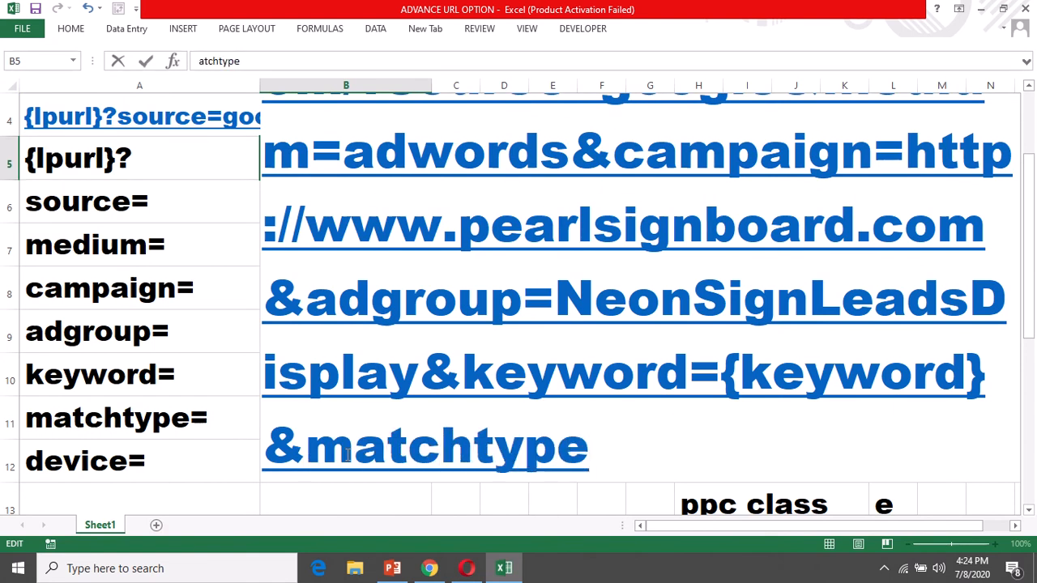
pyautogui.write('={}')
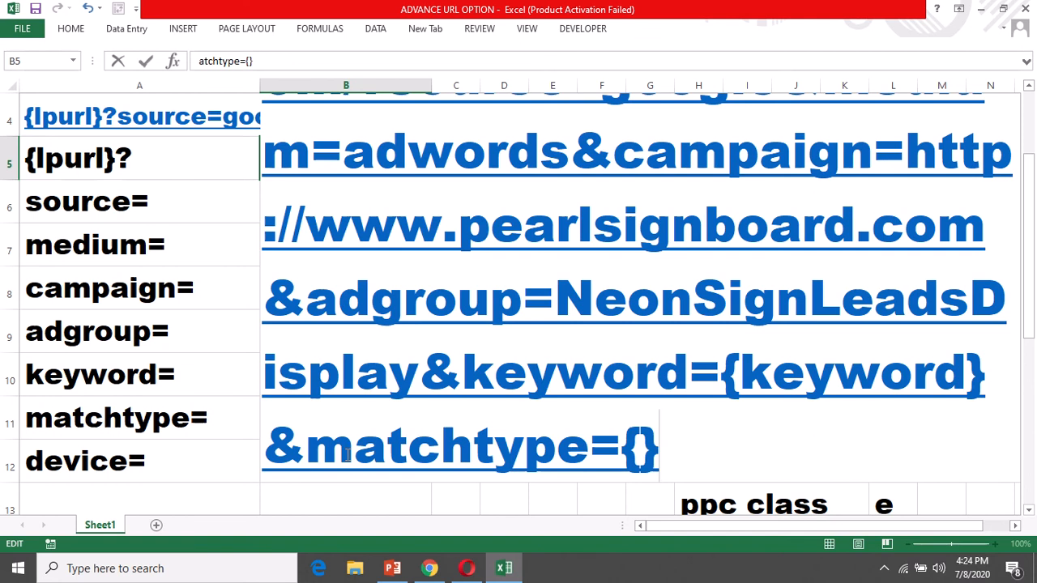
pyautogui.moveTo(308, 450); pyautogui.dragTo(589, 451)
pyautogui.hotkey('ctrl', 'c')
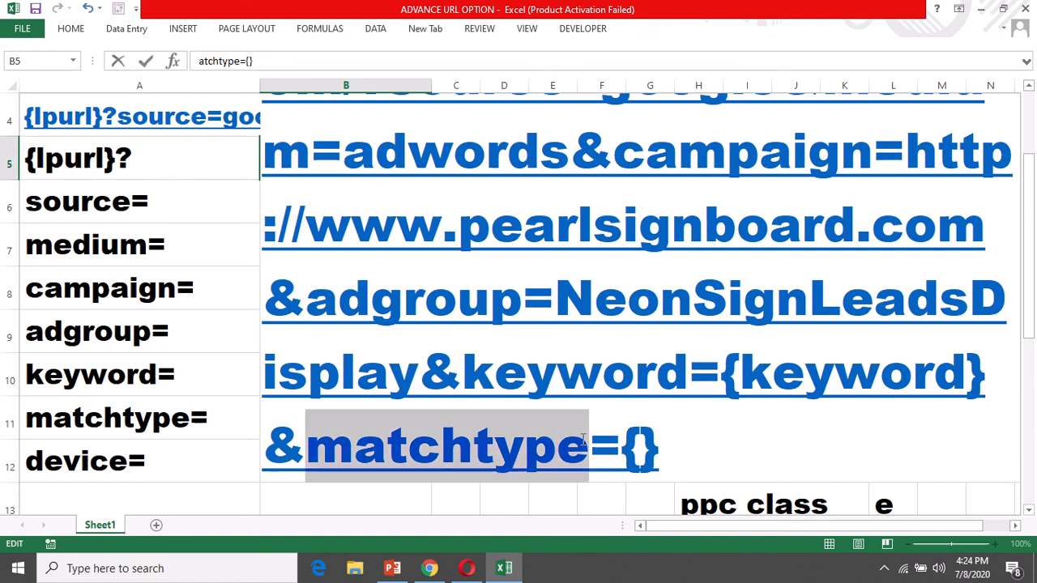
pyautogui.click(641, 445)
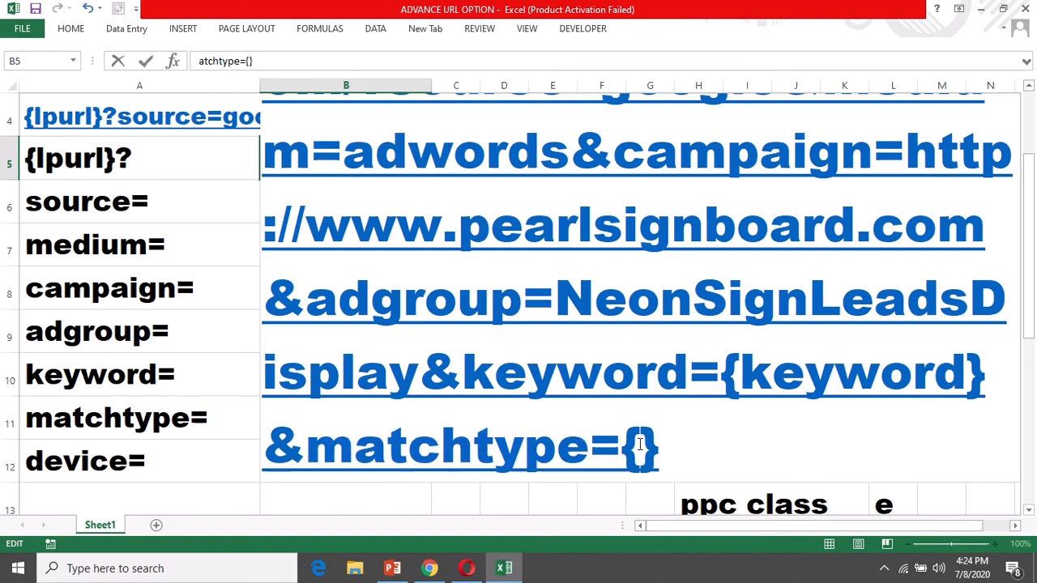
pyautogui.hotkey('ctrl', 'v')
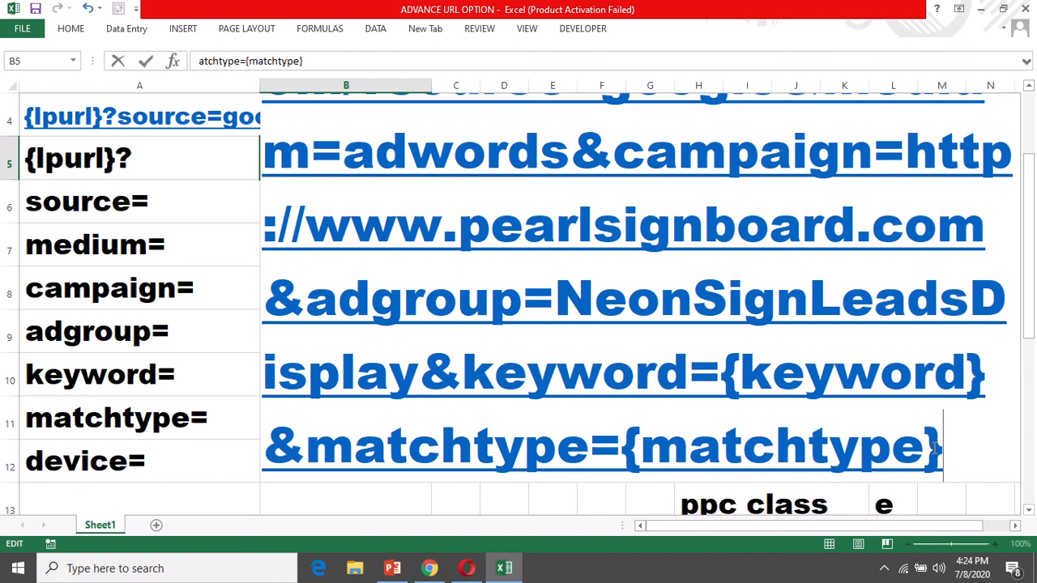
# Append the device parameter &device={device} to the end of the tracking URL in B5.
pyautogui.write('&devic')
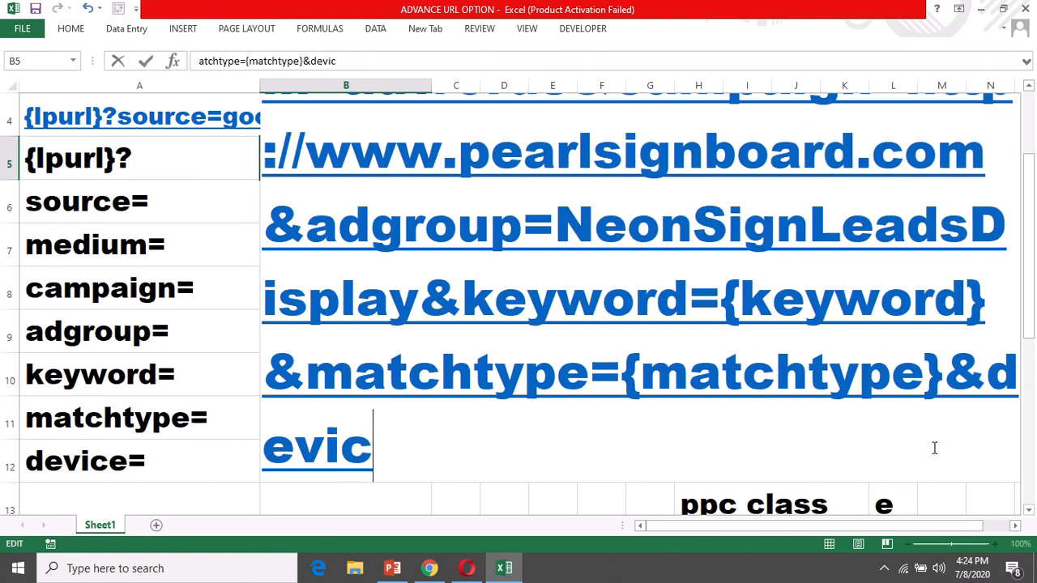
pyautogui.write('e=')
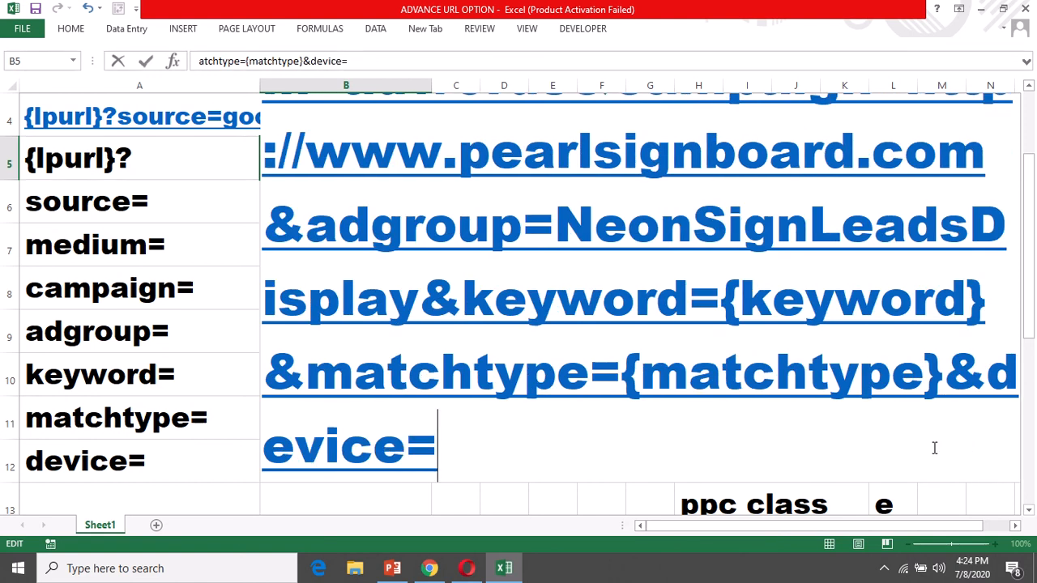
pyautogui.write('{}')
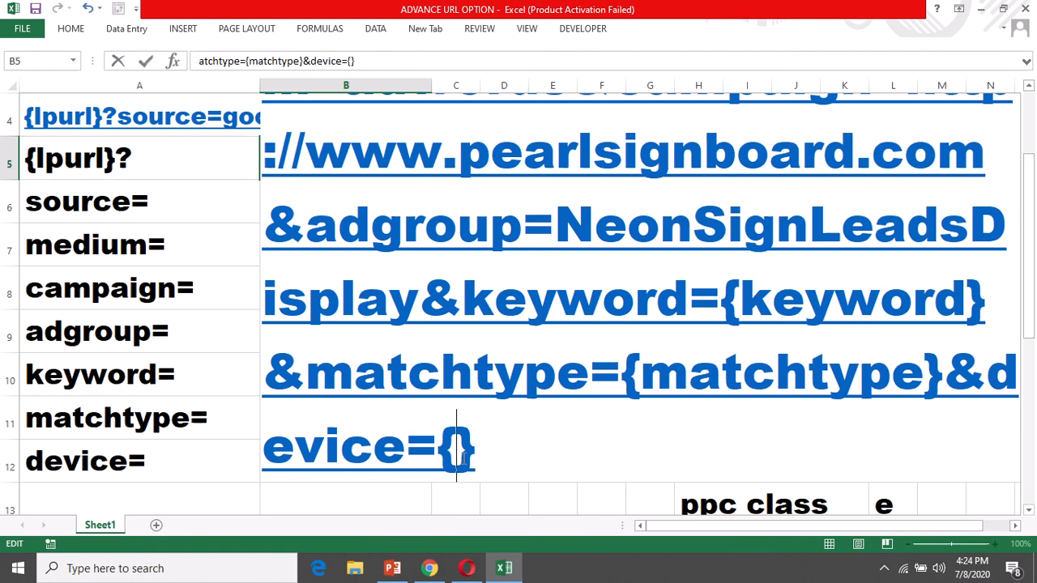
pyautogui.write('device')
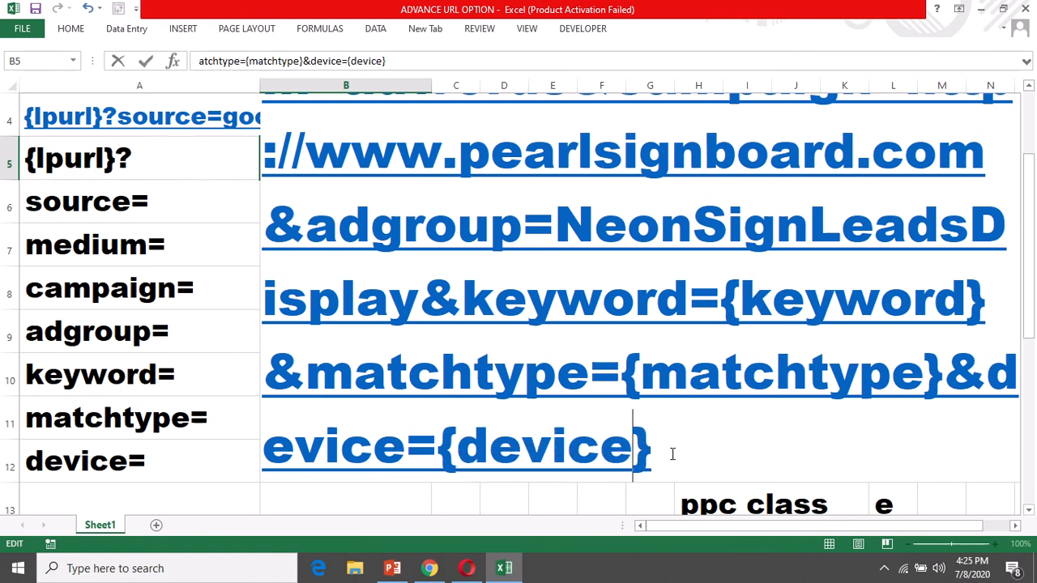
# Select the full tracking URL in B5, then switch to Google Ads and open the NeonSignLeadsDisplay text ad for editing.
pyautogui.moveTo(656, 449); pyautogui.dragTo(282, 81)
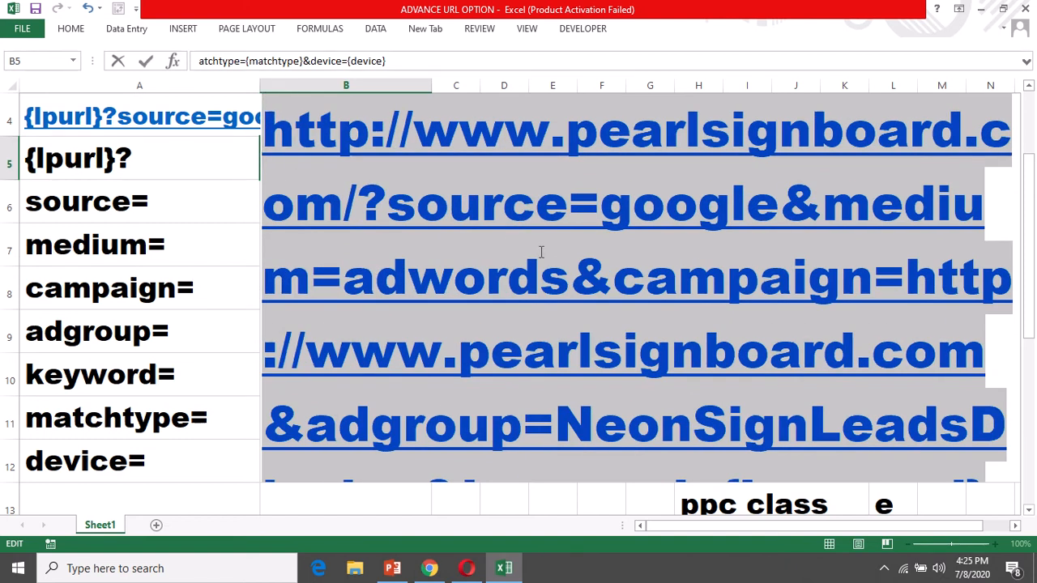
pyautogui.hotkey('alt', 'Tab')
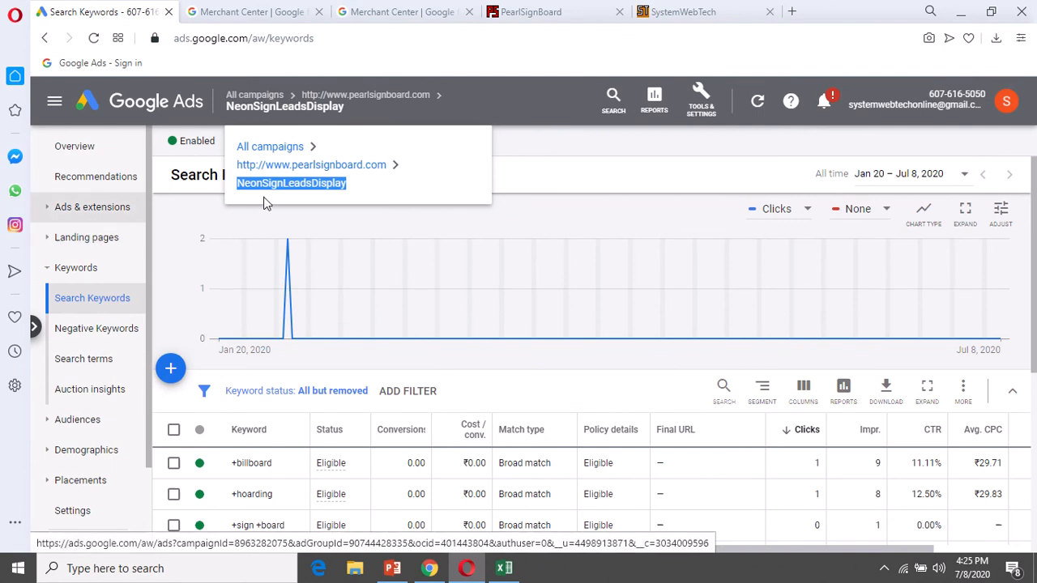
pyautogui.click(525, 149)
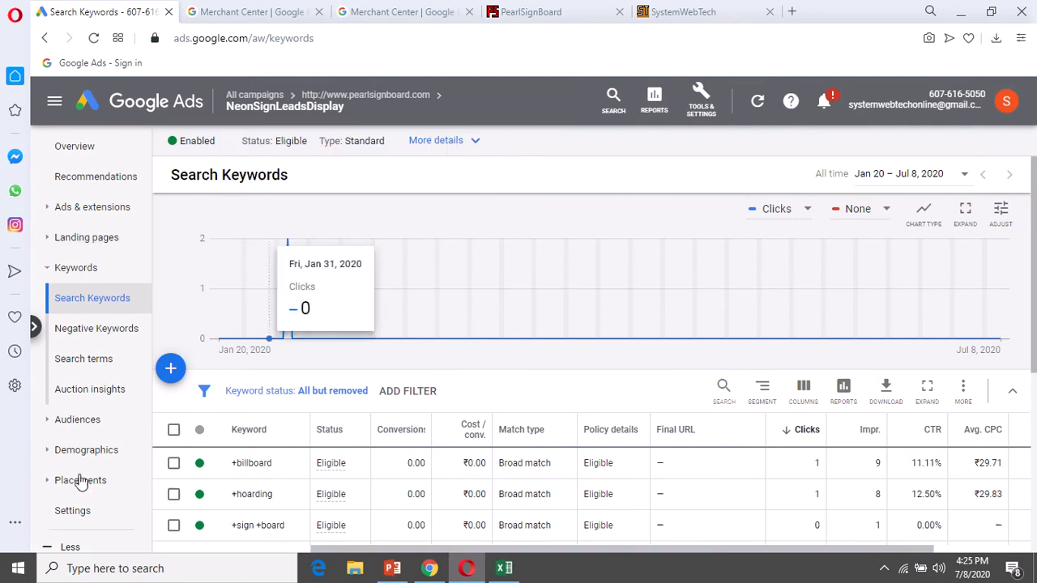
pyautogui.click(84, 212)
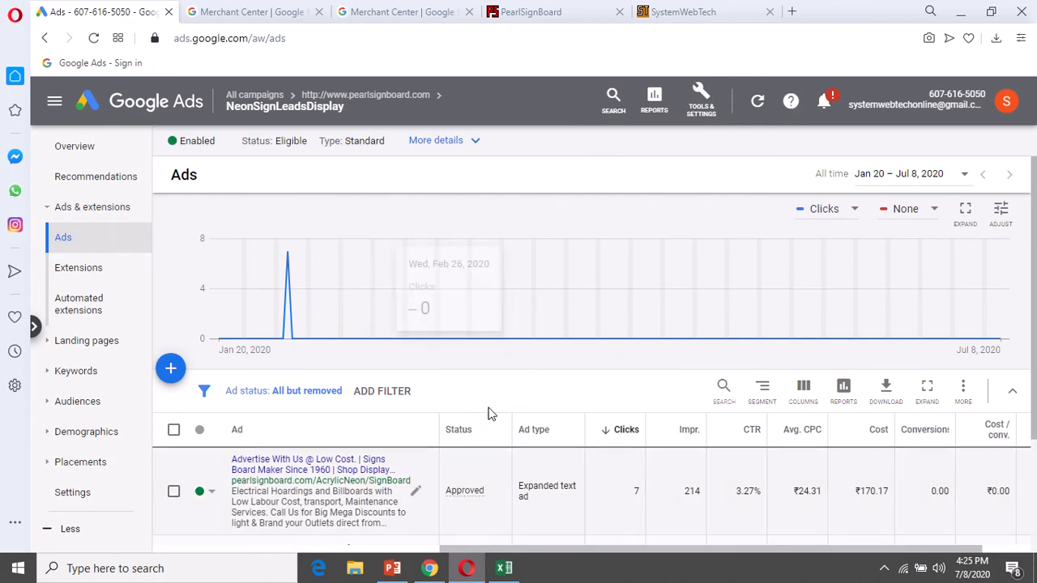
pyautogui.scroll(-2, 486, 411)
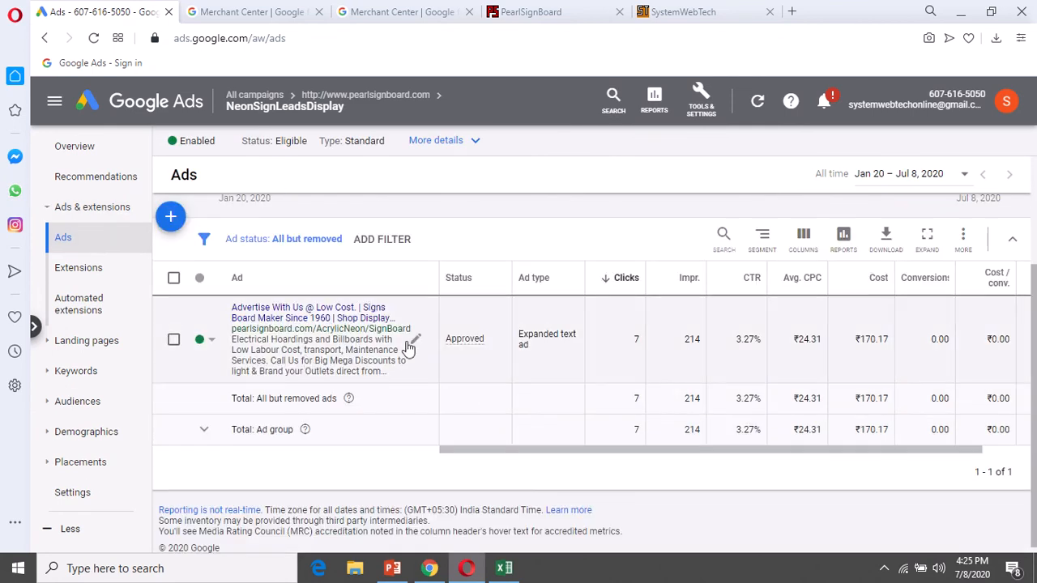
pyautogui.click(418, 344)
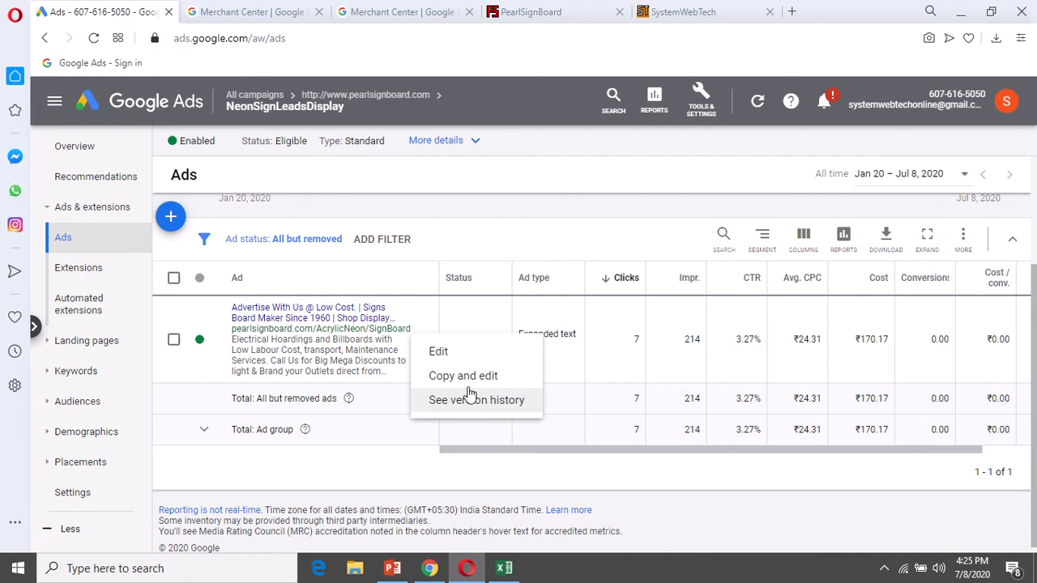
pyautogui.click(450, 355)
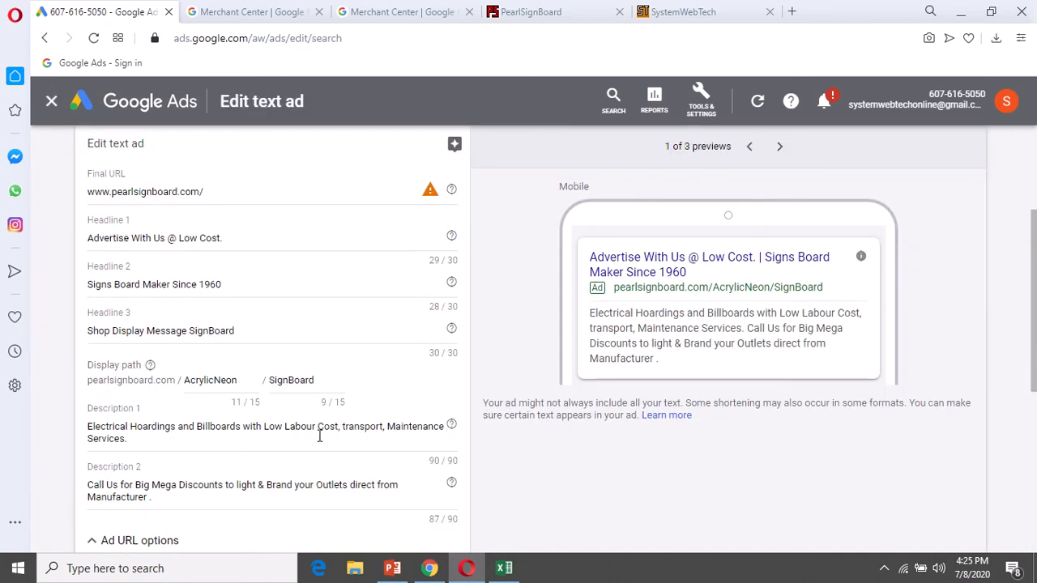
# Select the entire tracking template in the ad's URL options and check it from end to beginning.
pyautogui.scroll(-2, 338, 405)
pyautogui.click(338, 395)
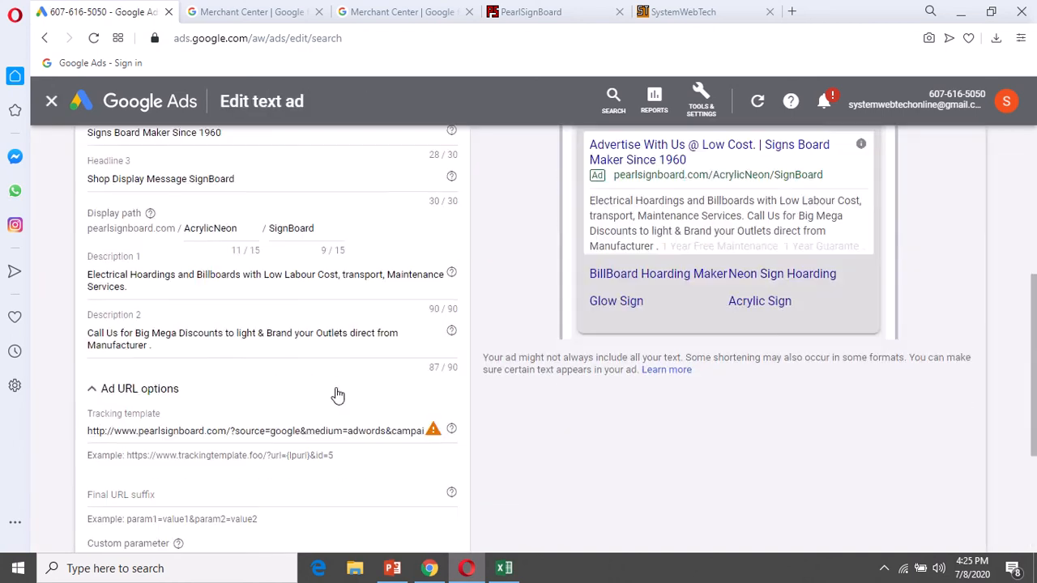
pyautogui.scroll(-2, 338, 394)
pyautogui.click(216, 279)
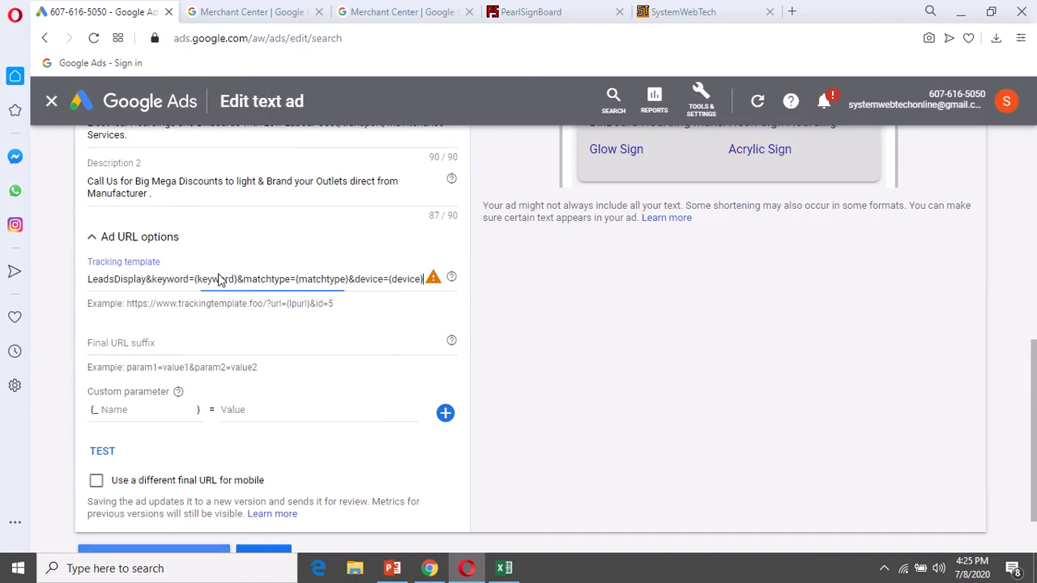
pyautogui.hotkey('ctrl', 'a')
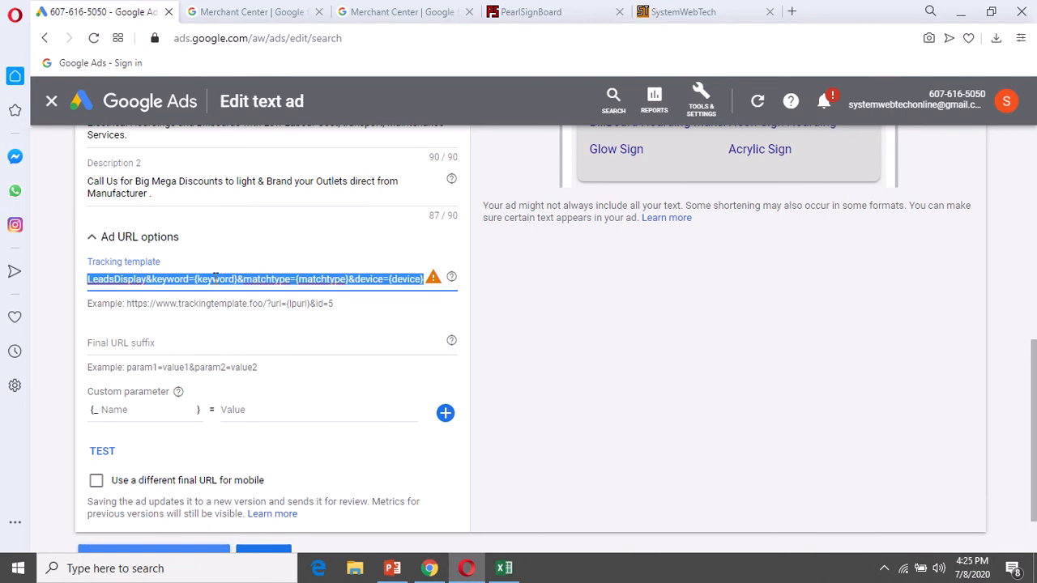
pyautogui.press('End')
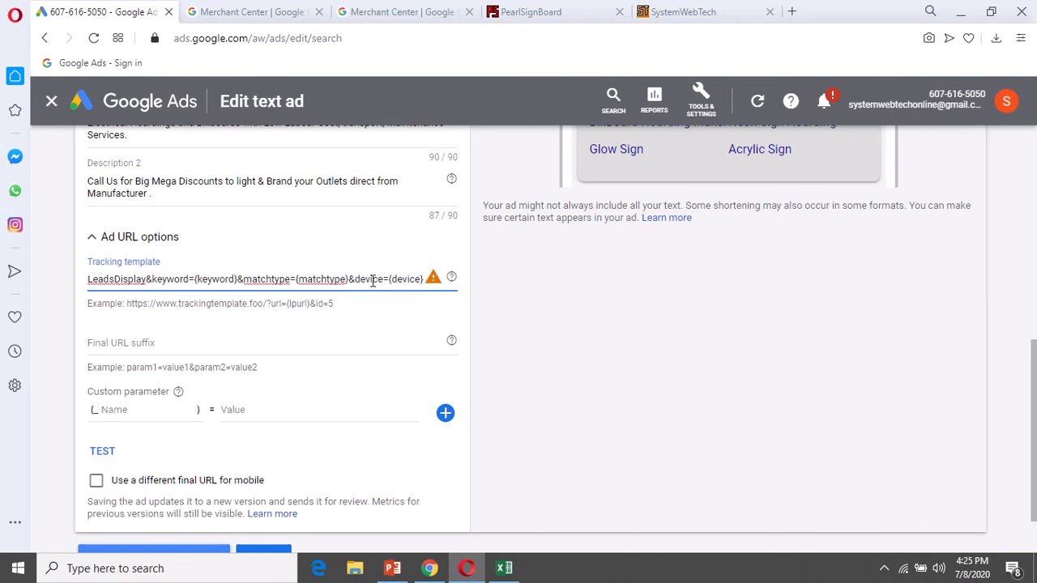
pyautogui.moveTo(424, 279); pyautogui.dragTo(8, 276)
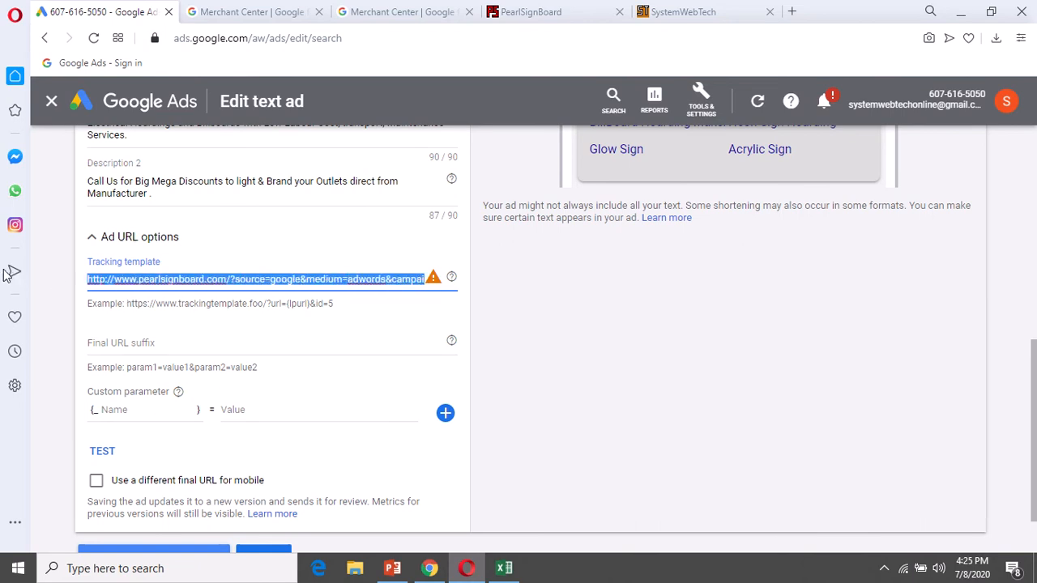
# Test the ad's tracking setup, inspecting the tracking URL details, and save the ad.
pyautogui.click(102, 451)
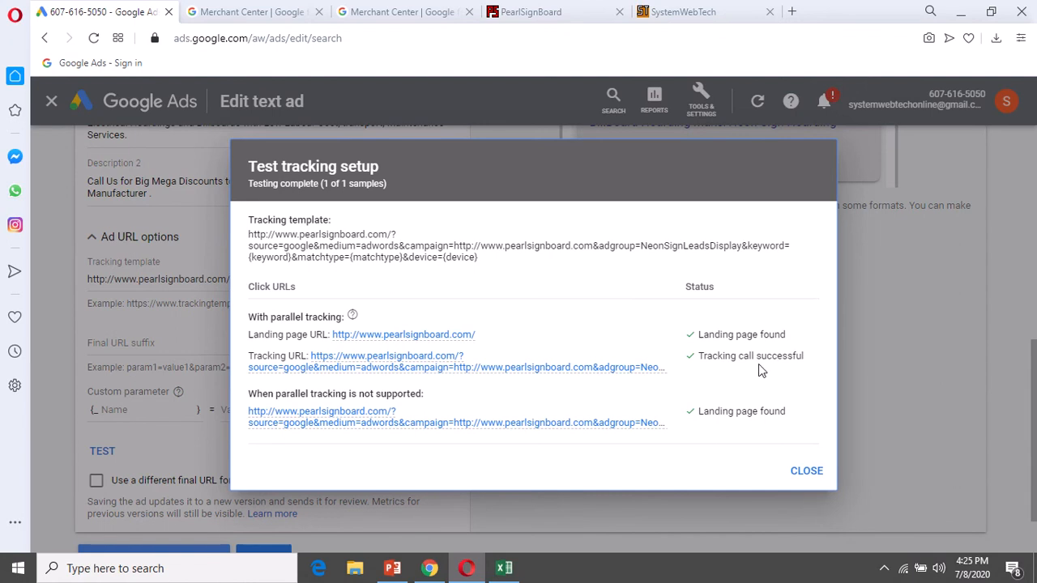
pyautogui.moveTo(459, 366)
pyautogui.moveTo(308, 357)
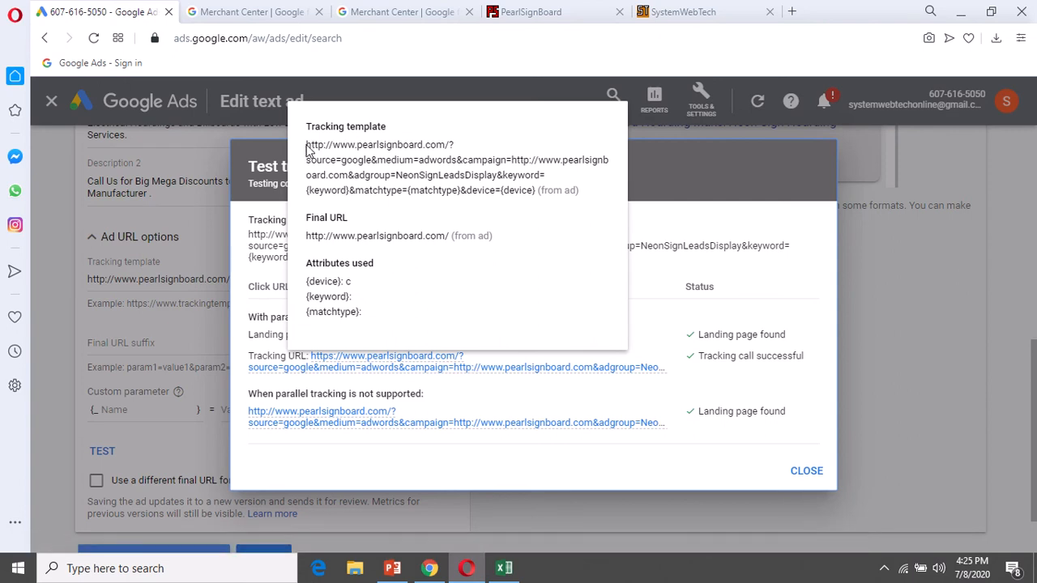
pyautogui.moveTo(306, 145); pyautogui.dragTo(539, 204)
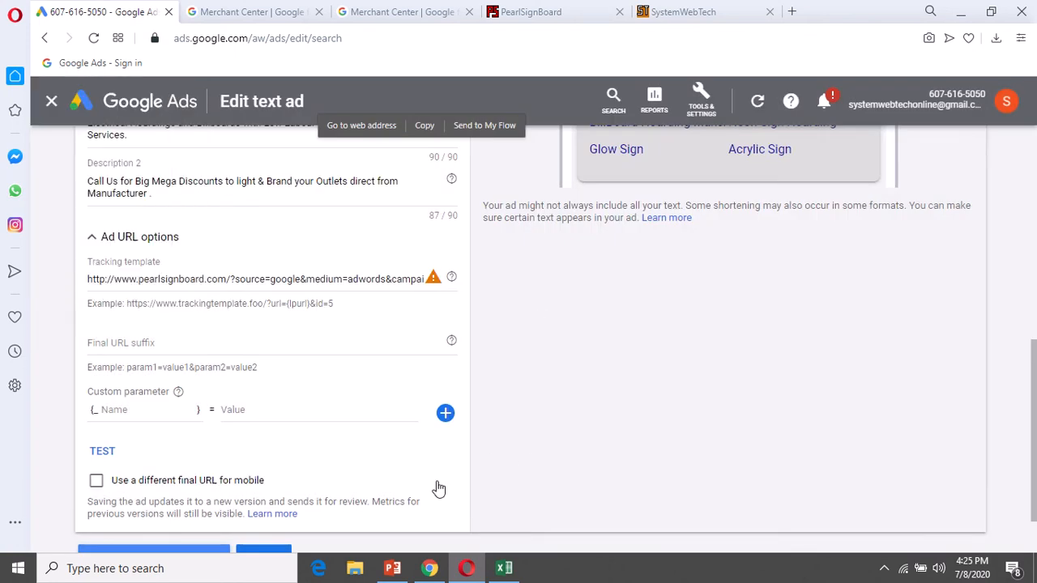
pyautogui.scroll(-1, 362, 465)
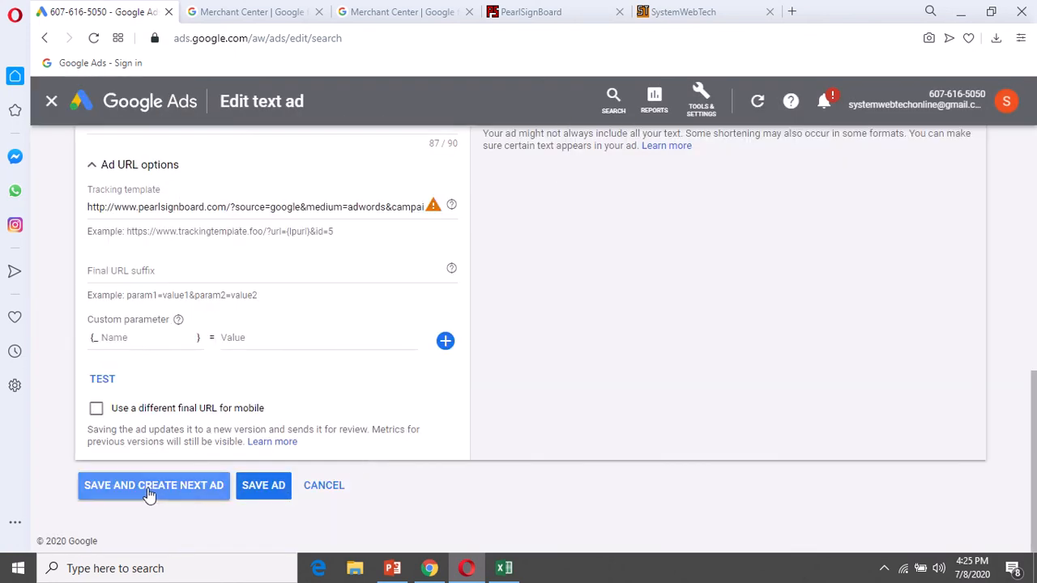
pyautogui.click(264, 486)
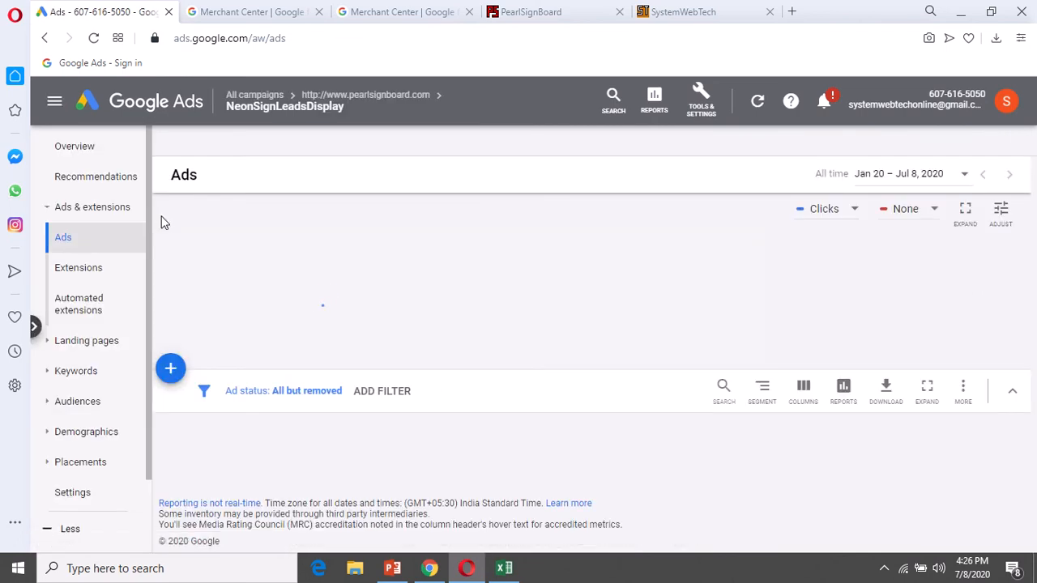
# Switch to the Excel workbook and set the font size of the tracking URL in B5 to 20.
pyautogui.click(504, 568)
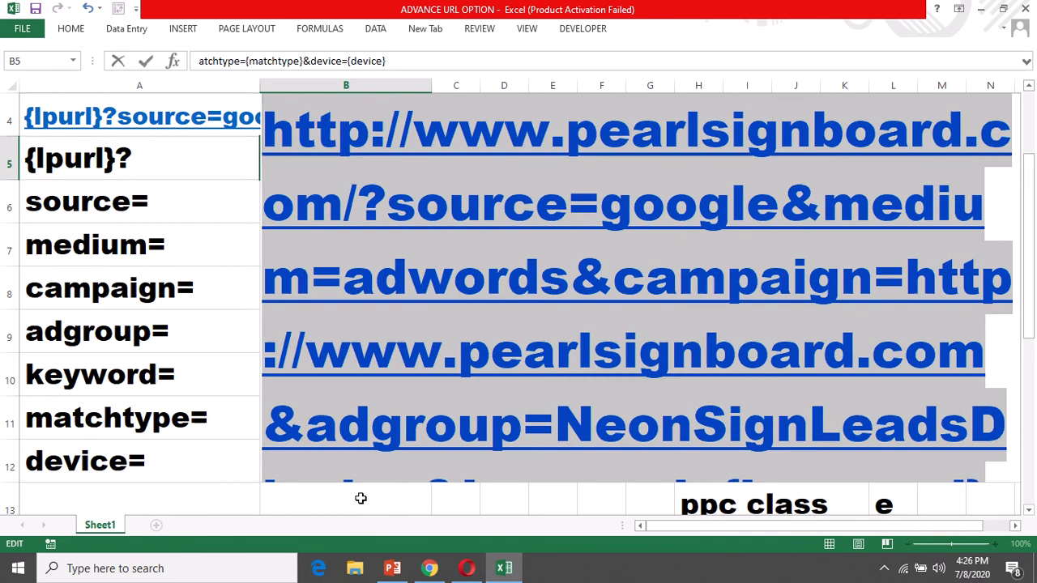
pyautogui.click(81, 30)
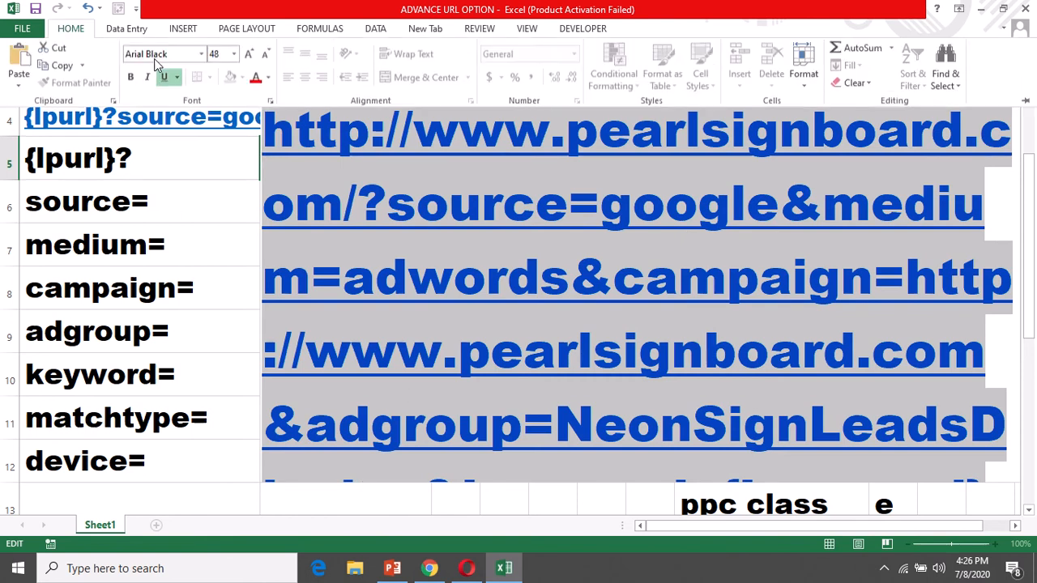
pyautogui.click(234, 55)
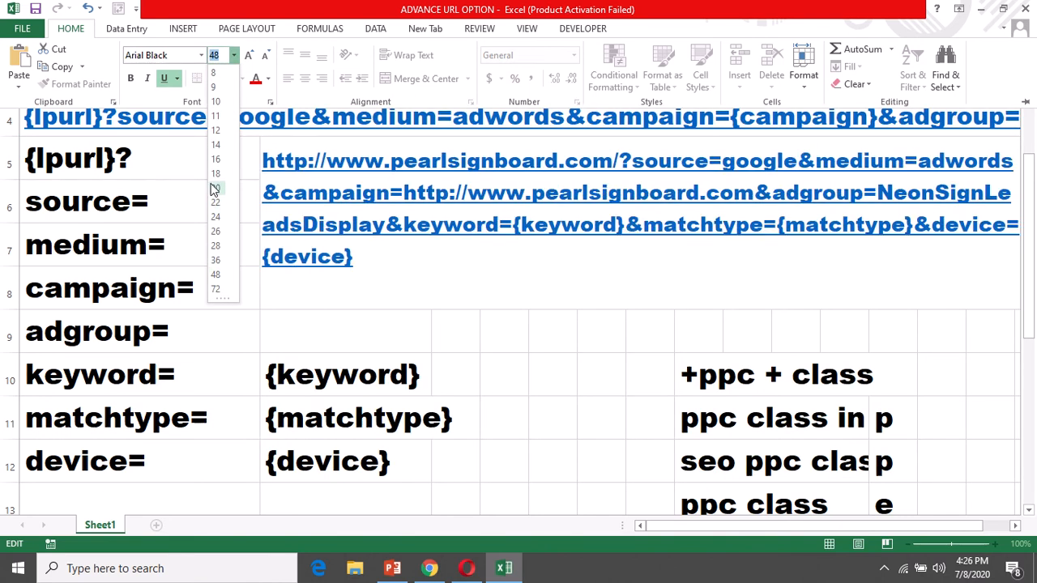
pyautogui.click(214, 188)
pyautogui.click(463, 278)
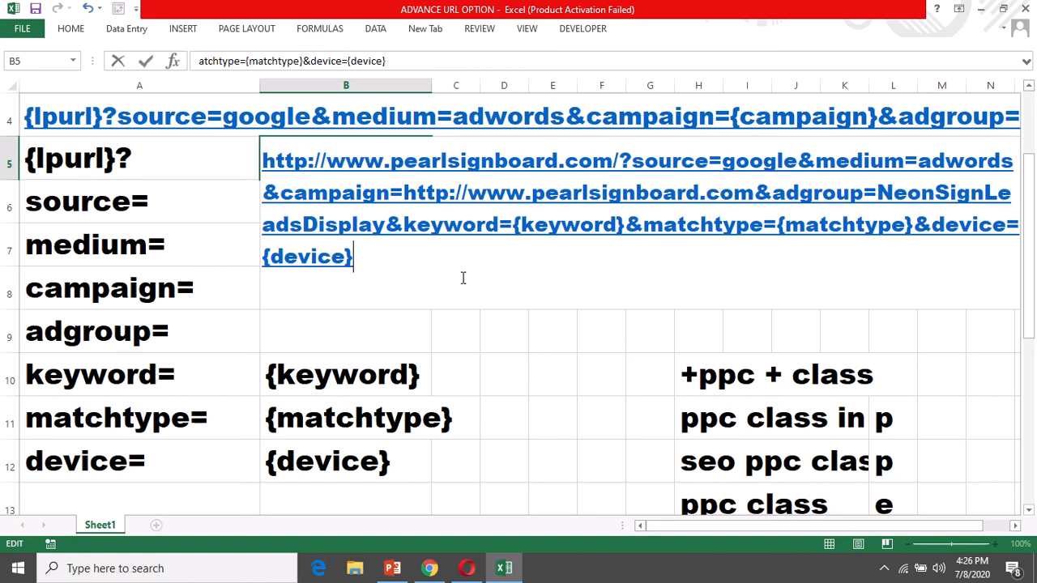
pyautogui.scroll(1, 277, 170)
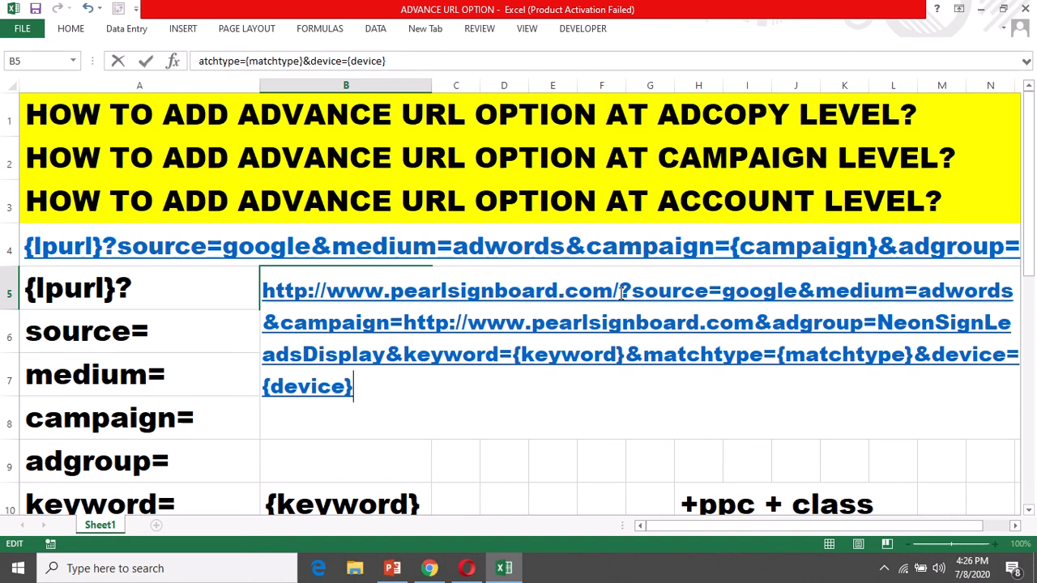
pyautogui.moveTo(620, 293); pyautogui.dragTo(267, 284)
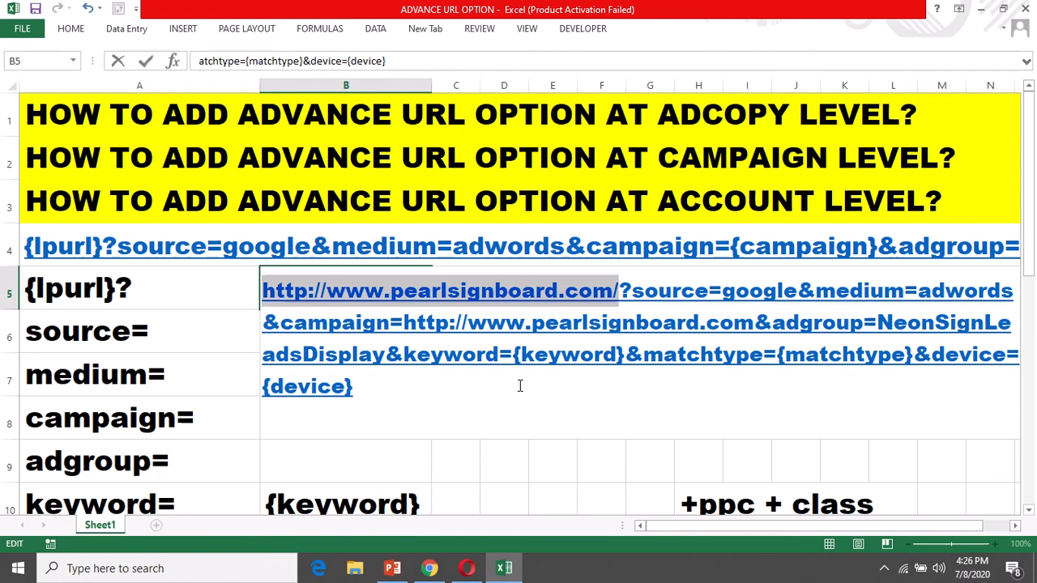
pyautogui.press('BackSpace')
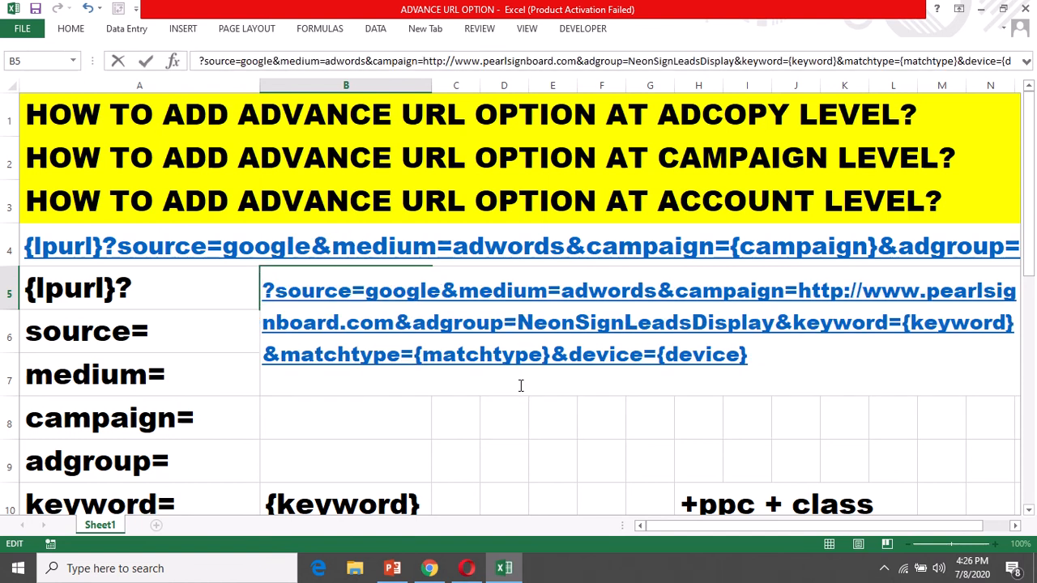
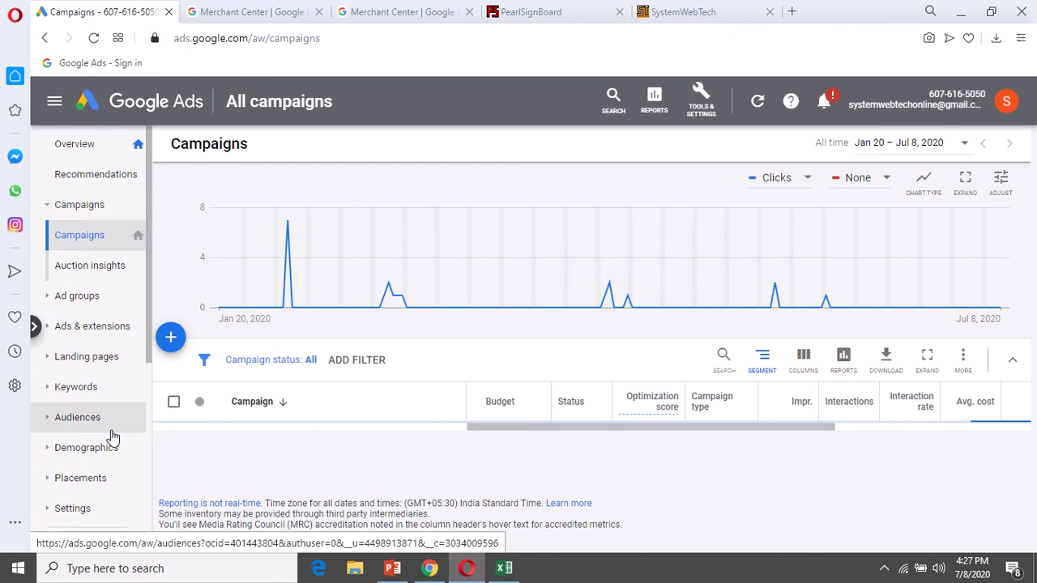
pyautogui.scroll(-2, 113, 437)
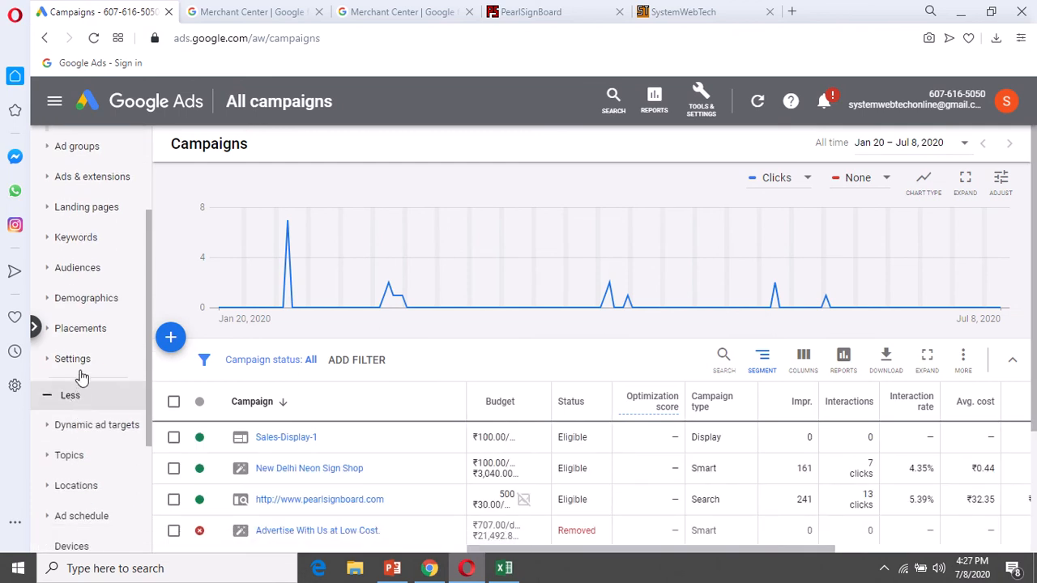
pyautogui.scroll(2, 81, 340)
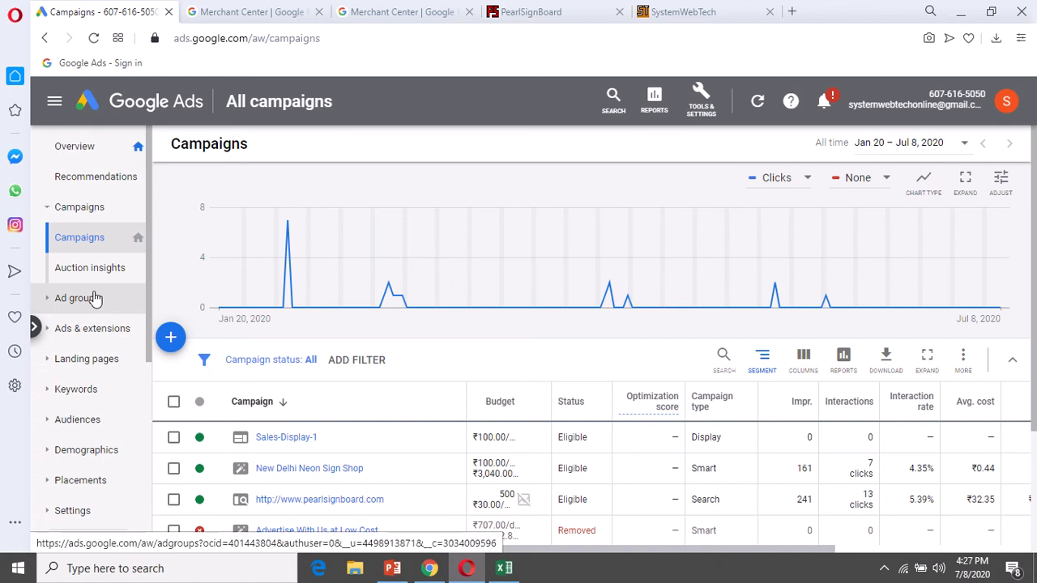
pyautogui.click(72, 210)
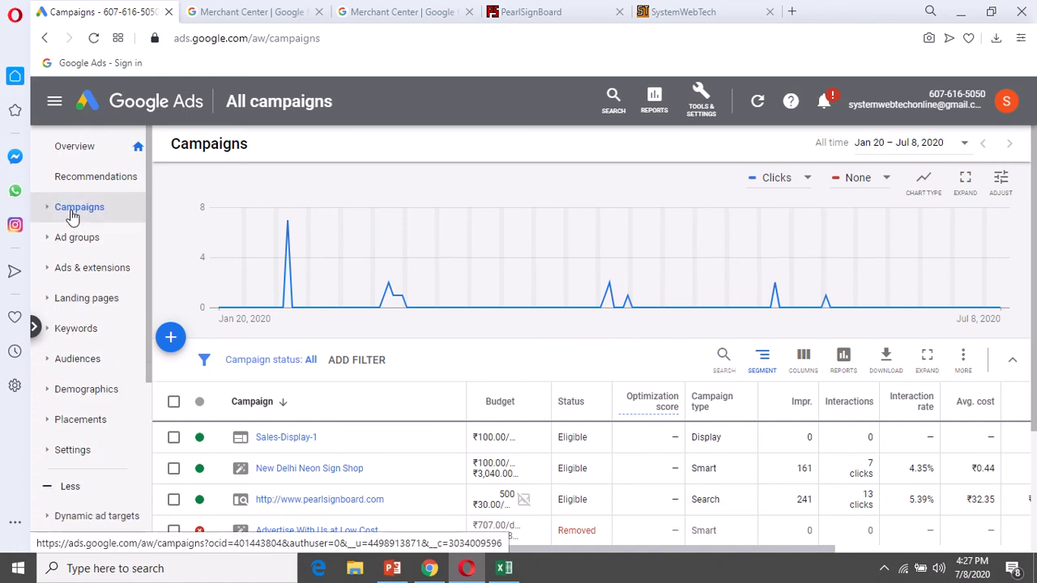
pyautogui.click(54, 103)
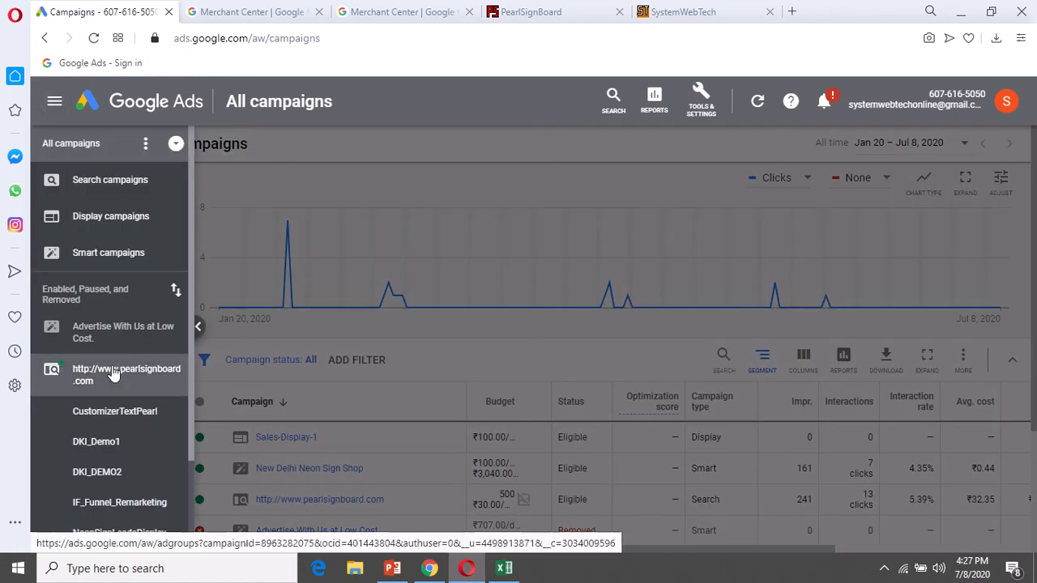
pyautogui.click(113, 372)
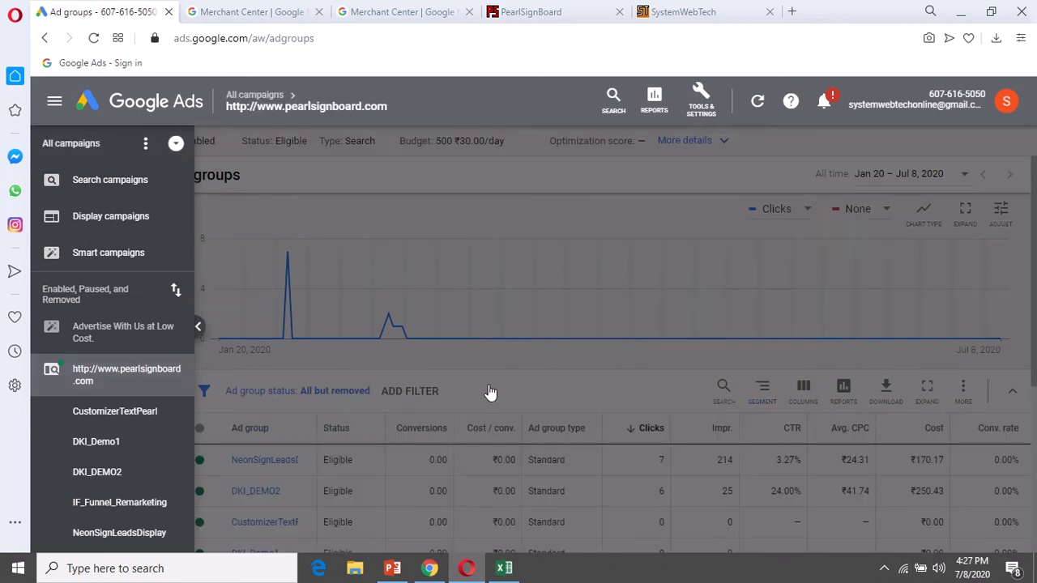
pyautogui.click(487, 391)
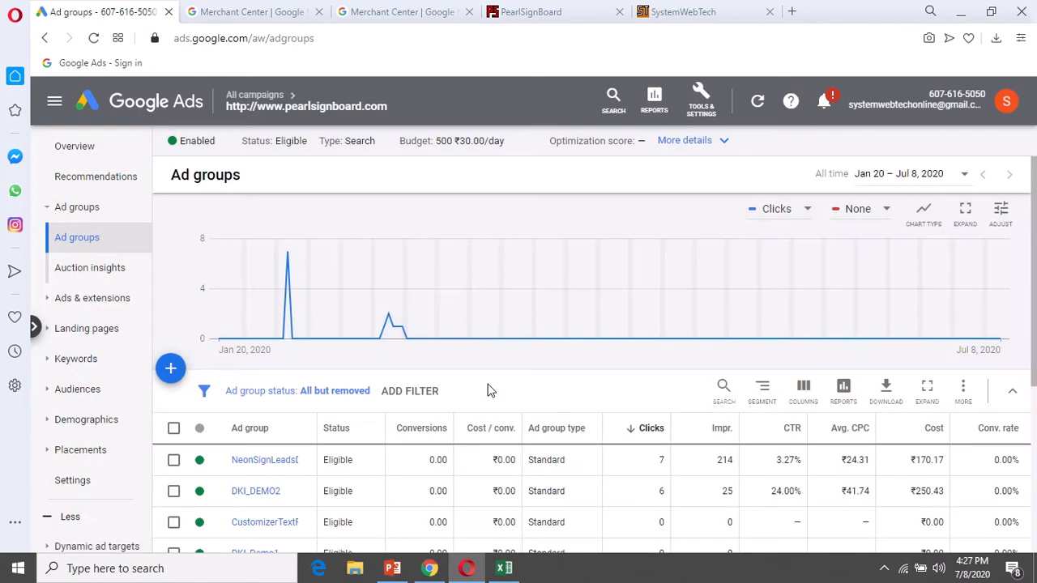
# Open the campaign's settings, show the additional settings and expand Campaign URL options.
pyautogui.click(74, 481)
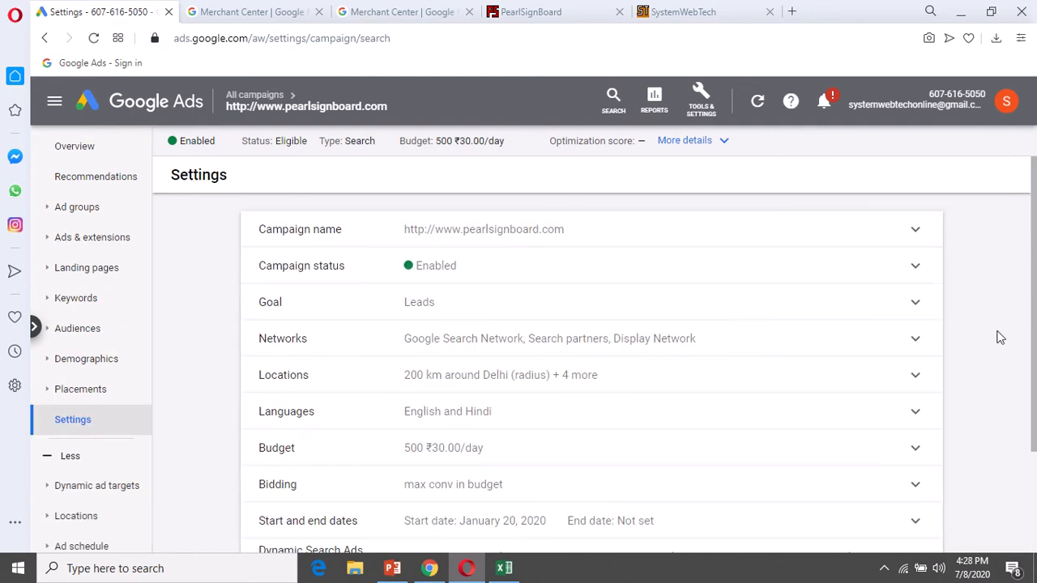
pyautogui.scroll(-2, 891, 351)
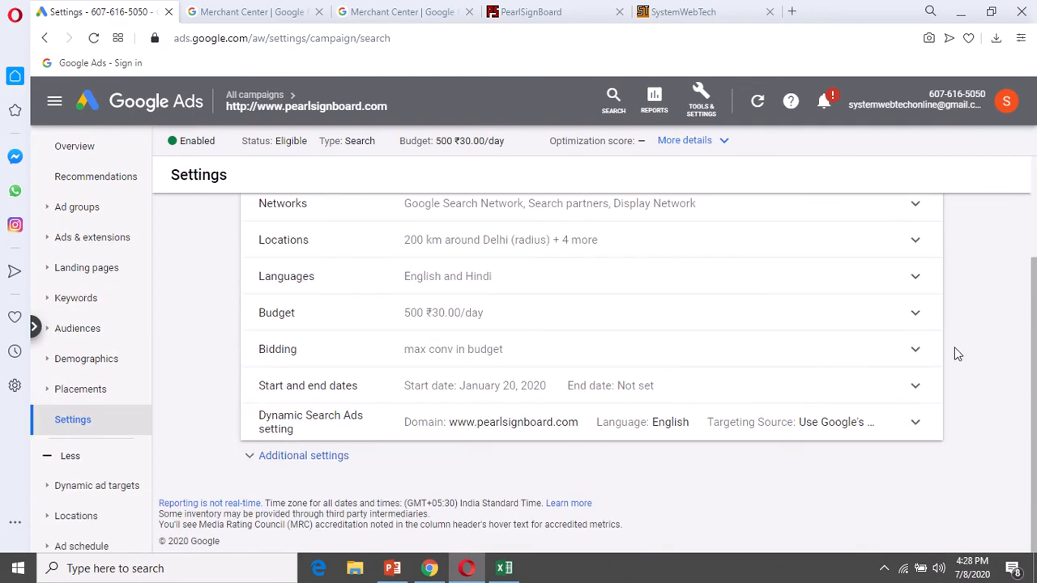
pyautogui.click(251, 457)
pyautogui.scroll(-1, 956, 409)
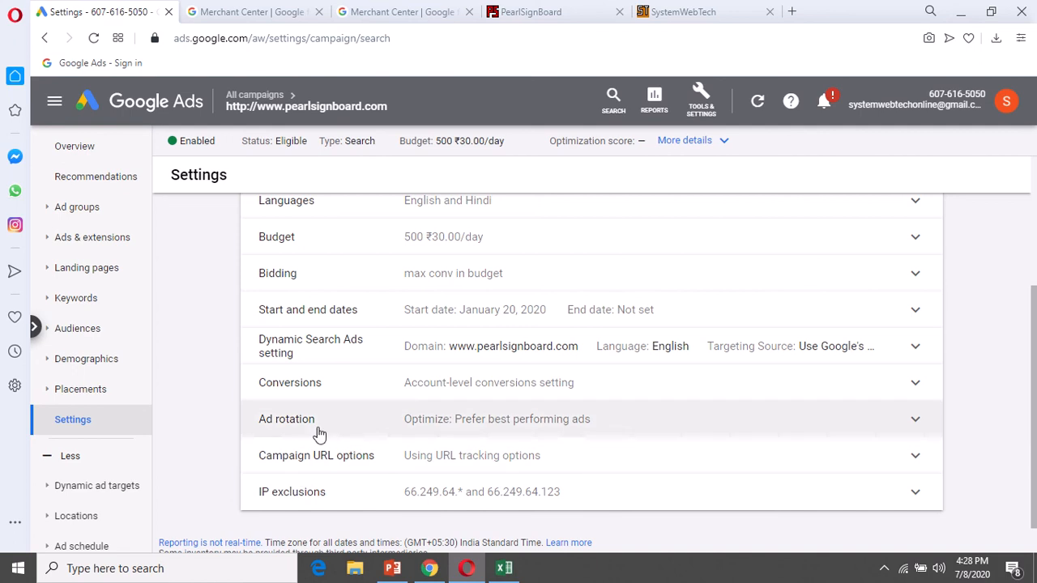
pyautogui.click(915, 456)
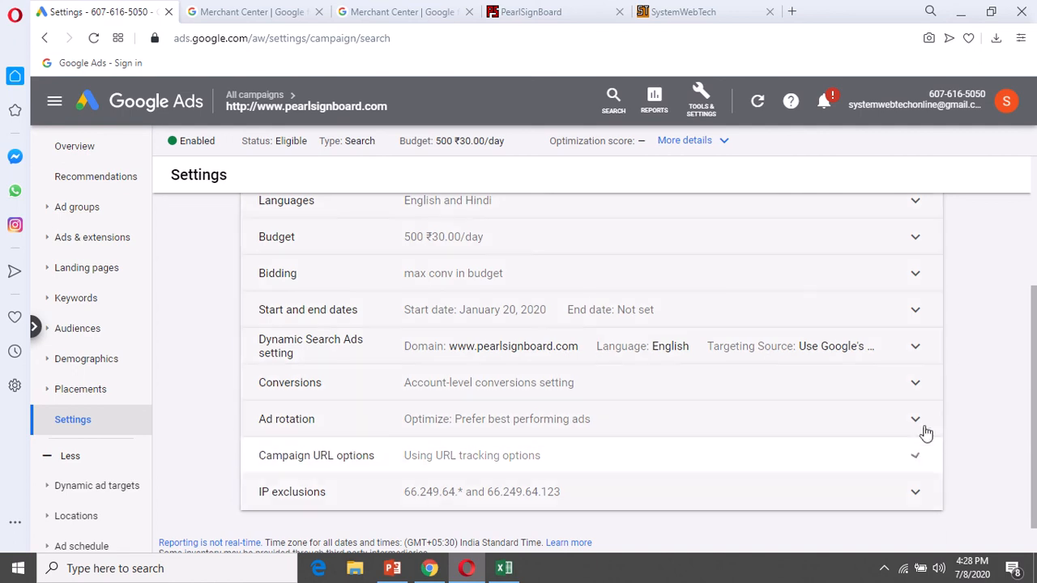
pyautogui.scroll(-2, 963, 357)
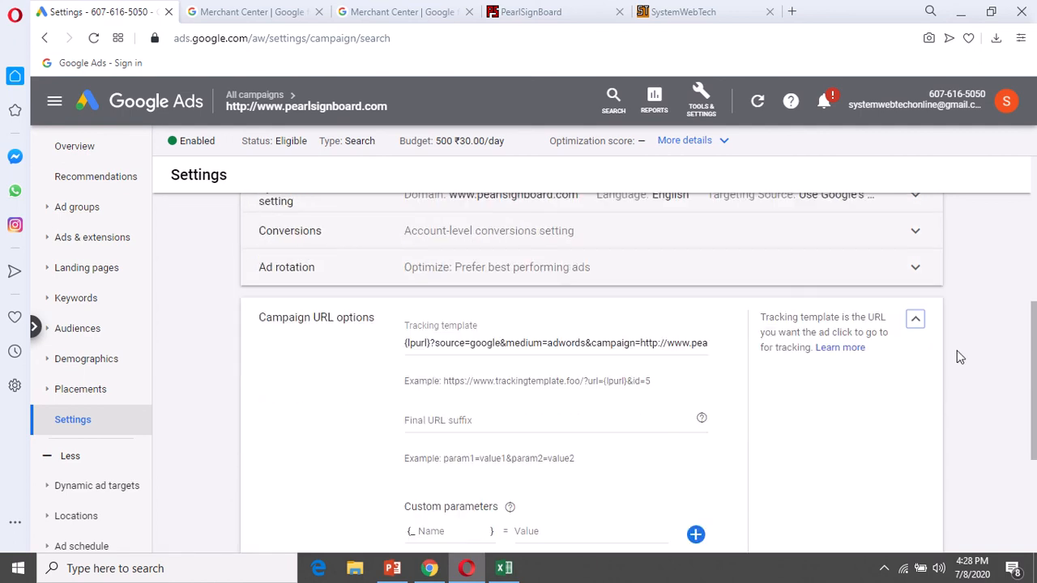
pyautogui.click(509, 342)
pyautogui.hotkey('ctrl', 'a')
pyautogui.hotkey('ctrl', 'v')
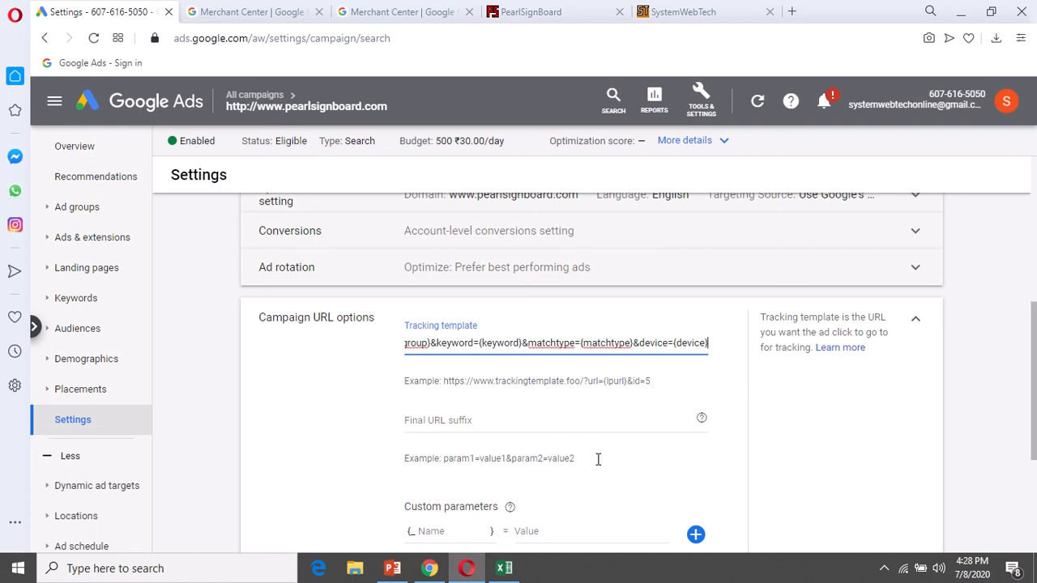
# Test the campaign's tracking setup, review the sample click URLs, and save the Campaign URL options.
pyautogui.scroll(-1, 567, 466)
pyautogui.click(433, 498)
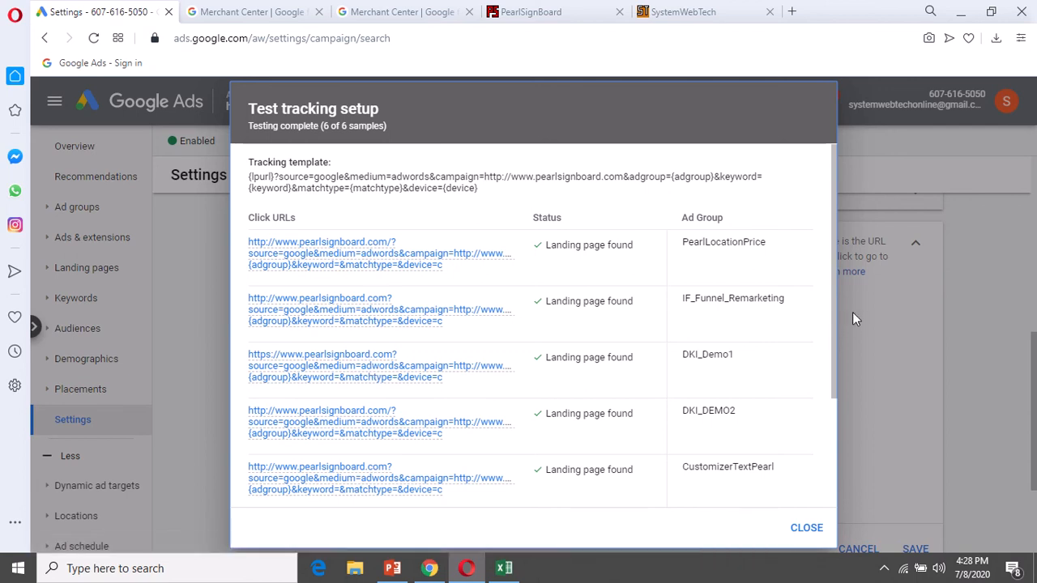
pyautogui.scroll(-3, 721, 369)
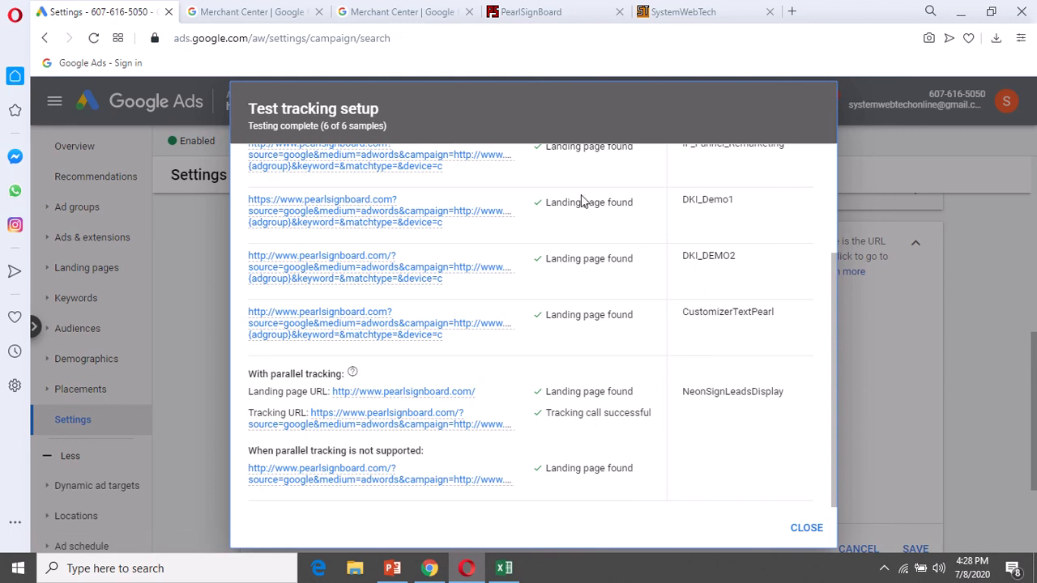
pyautogui.click(806, 528)
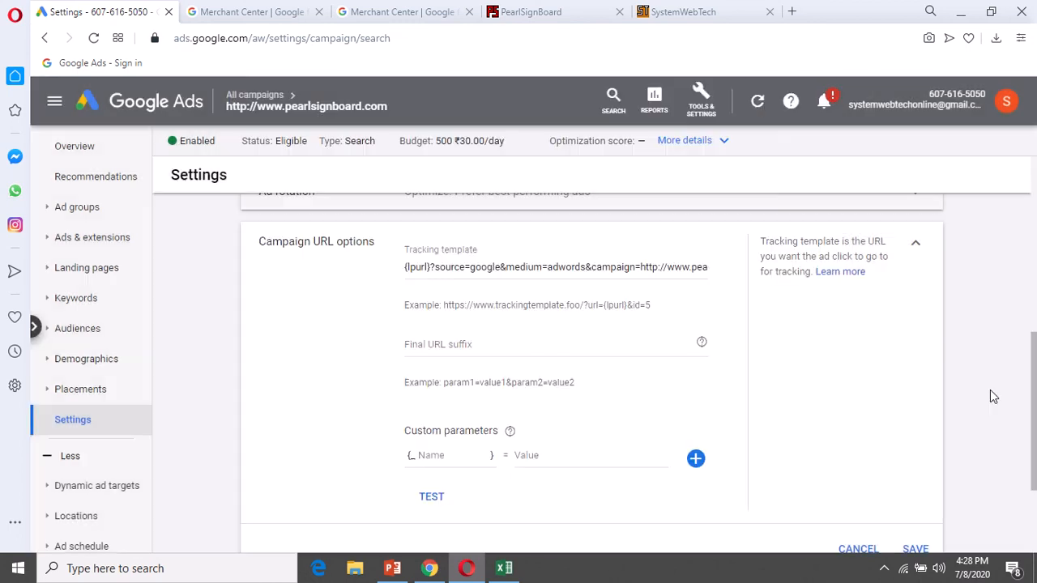
pyautogui.scroll(-2, 638, 509)
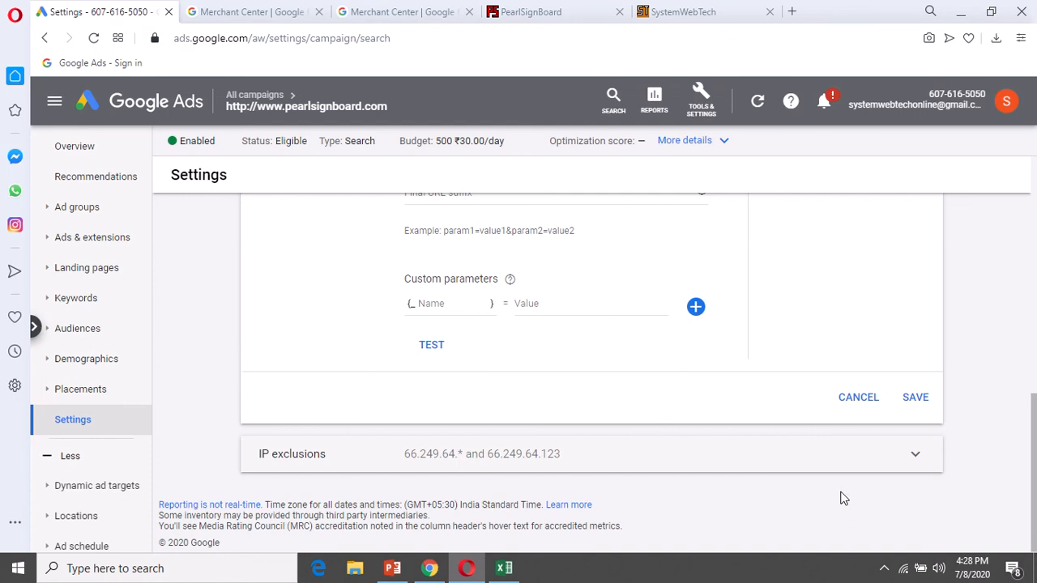
pyautogui.click(917, 401)
pyautogui.scroll(3, 910, 347)
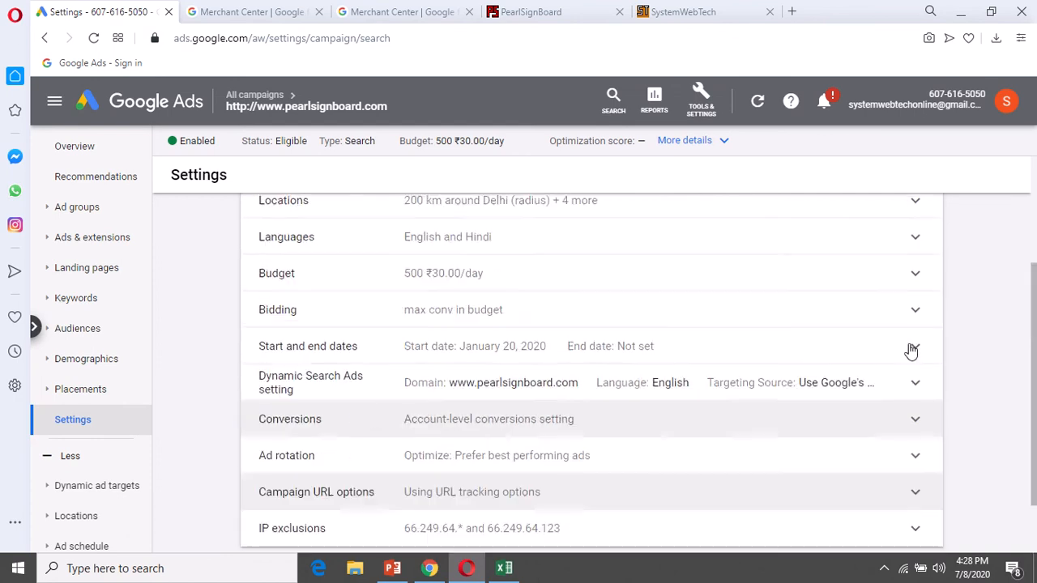
pyautogui.hotkey('alt', 'Tab')
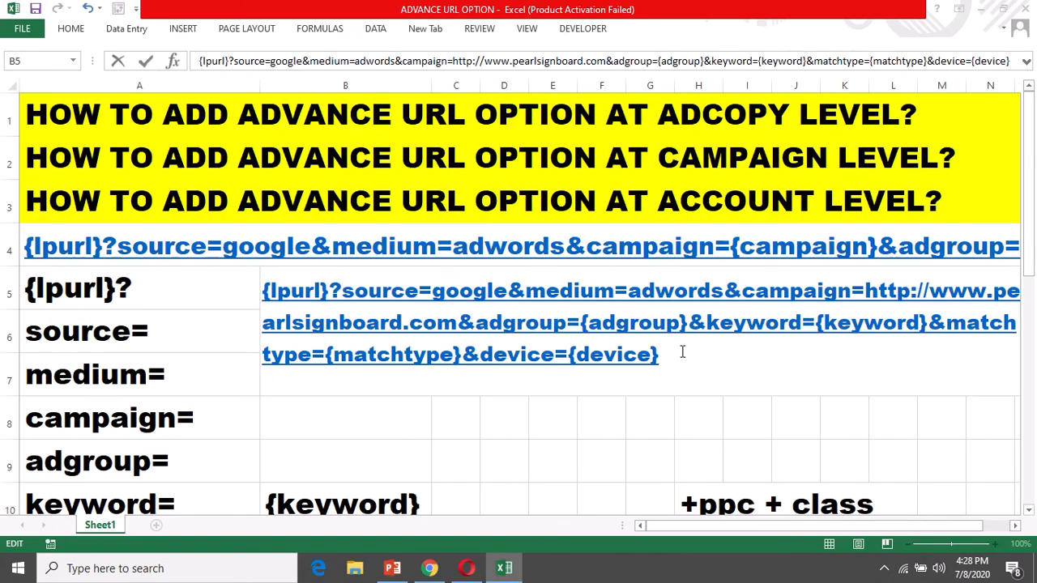
pyautogui.moveTo(680, 351); pyautogui.dragTo(330, 311)
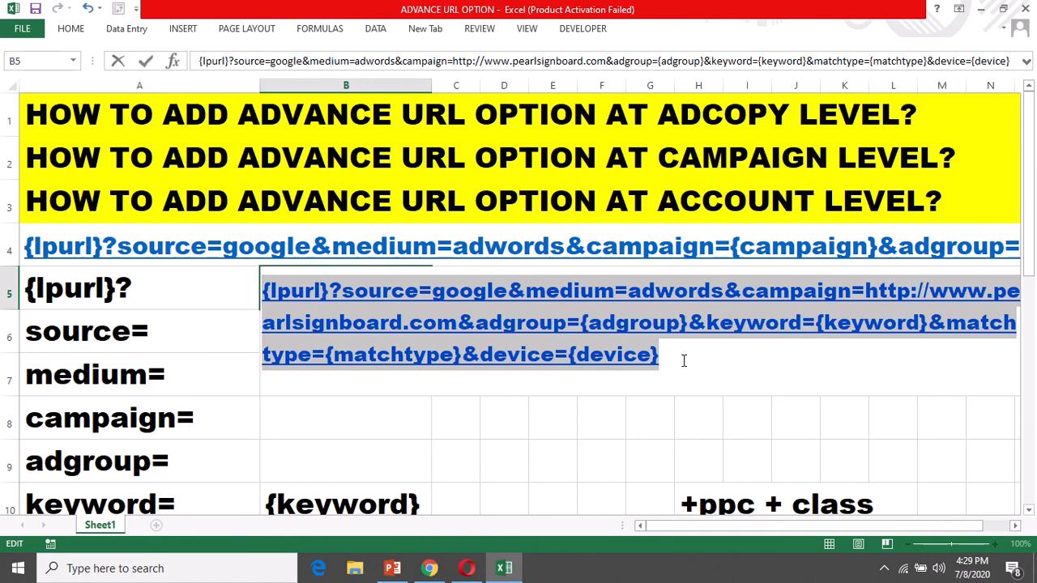
pyautogui.press('Return')
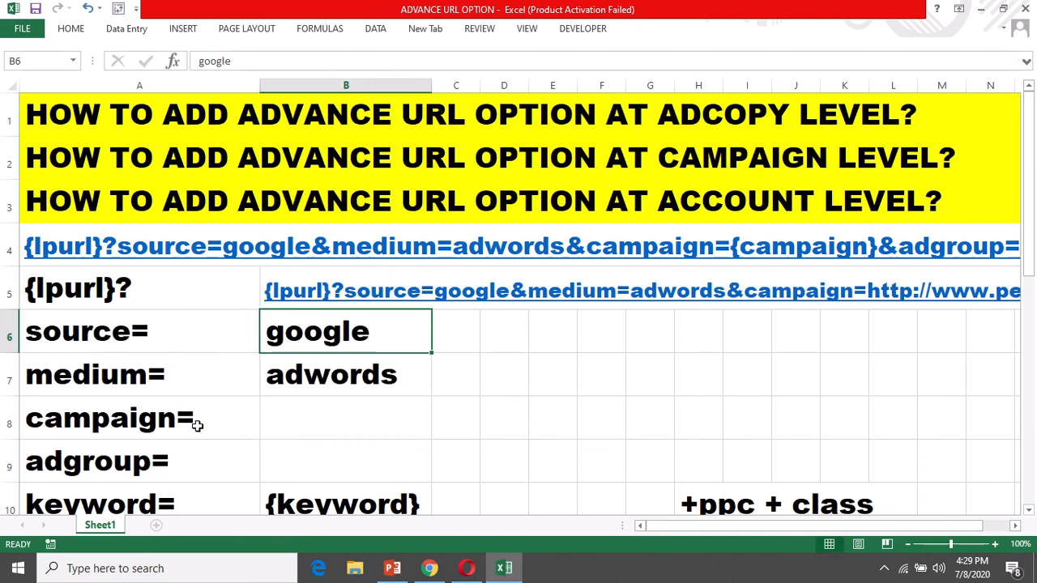
pyautogui.doubleClick(268, 277)
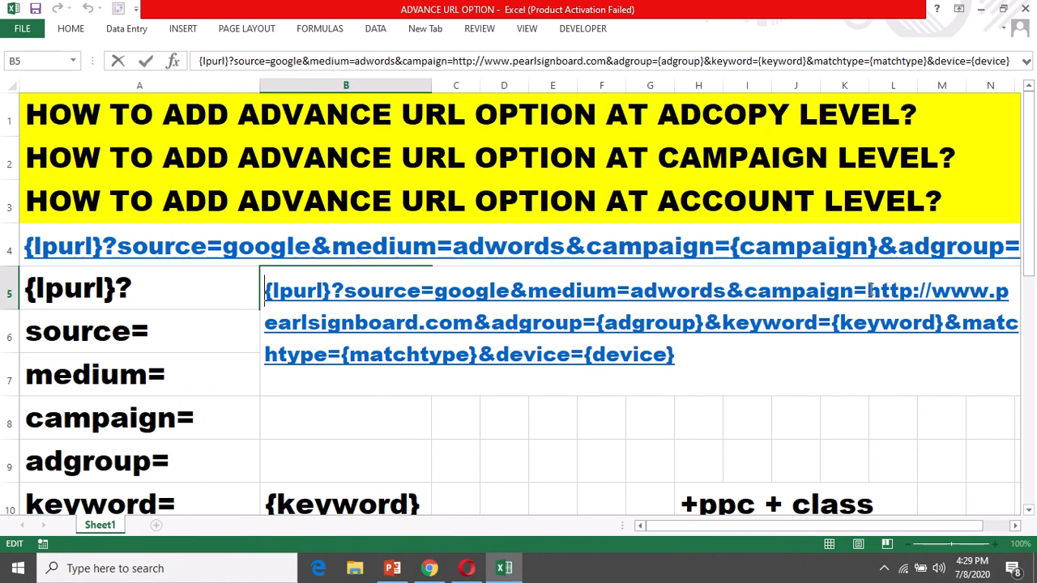
pyautogui.moveTo(899, 310); pyautogui.dragTo(475, 322)
pyautogui.press('Delete')
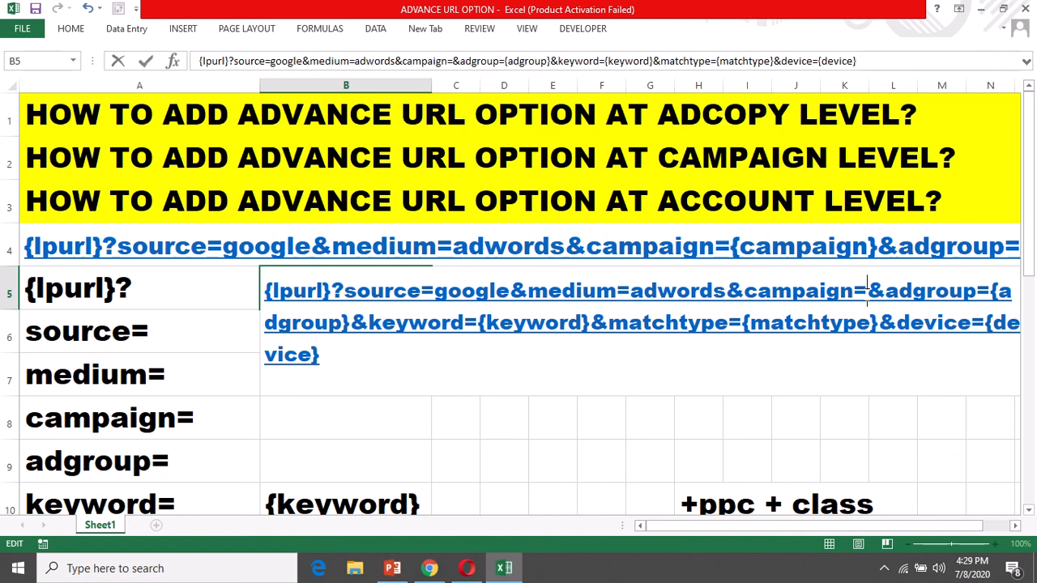
pyautogui.write('{}')
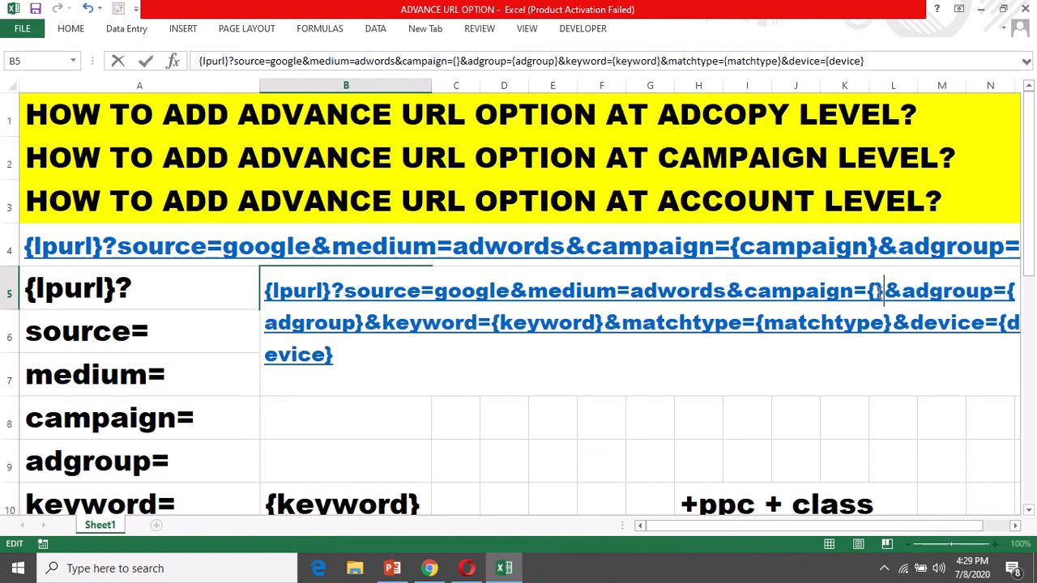
pyautogui.write('campaign')
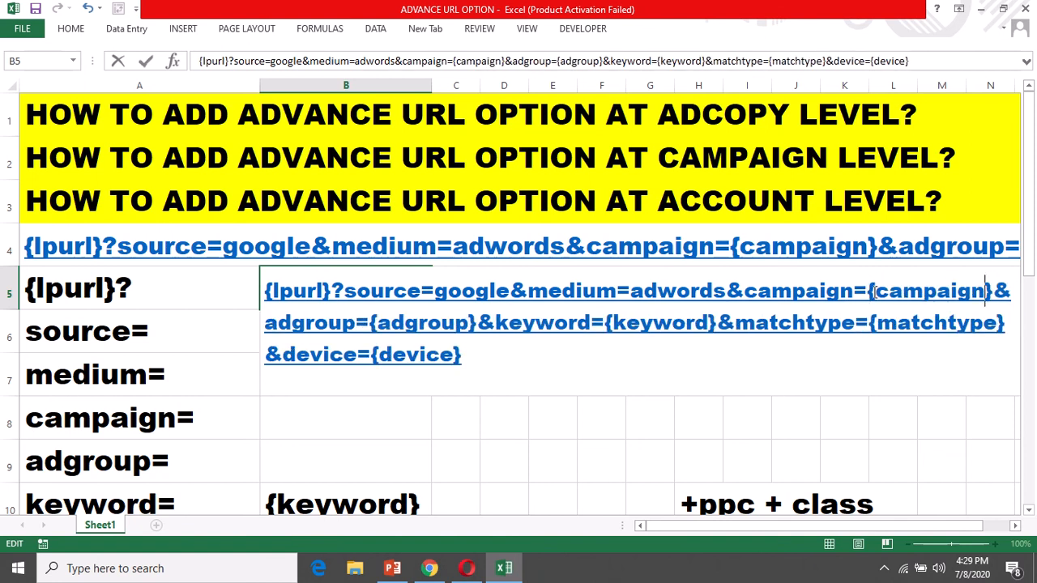
# Copy the entire tracking URL from B5 and finish editing the cell.
pyautogui.moveTo(984, 290); pyautogui.dragTo(875, 290)
pyautogui.moveTo(474, 359); pyautogui.dragTo(255, 292)
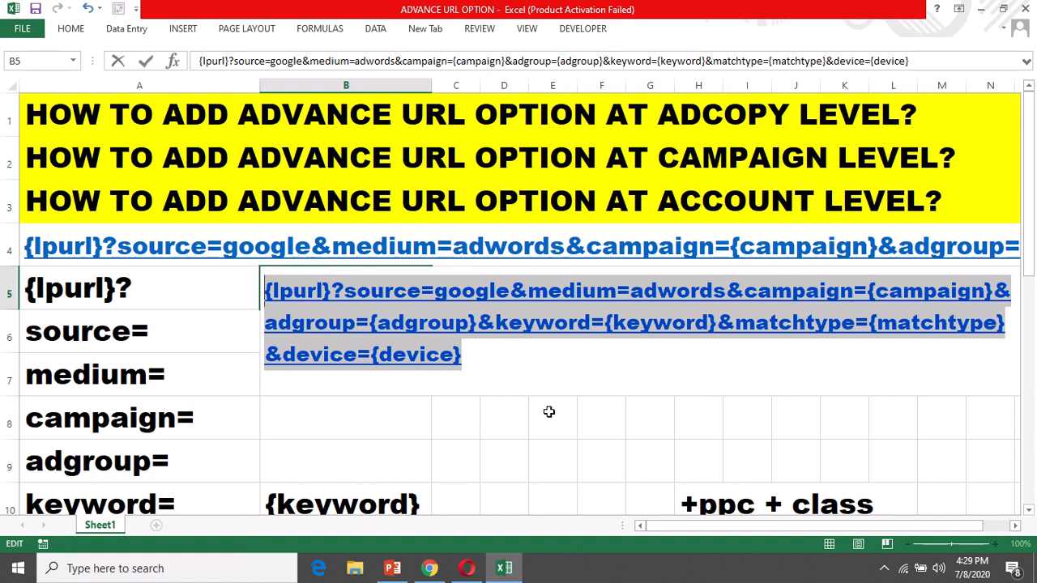
pyautogui.press('Return')
# Switch back to Google Ads, go to all campaigns, open the account settings and expand Tracking.
pyautogui.hotkey('alt', 'Tab')
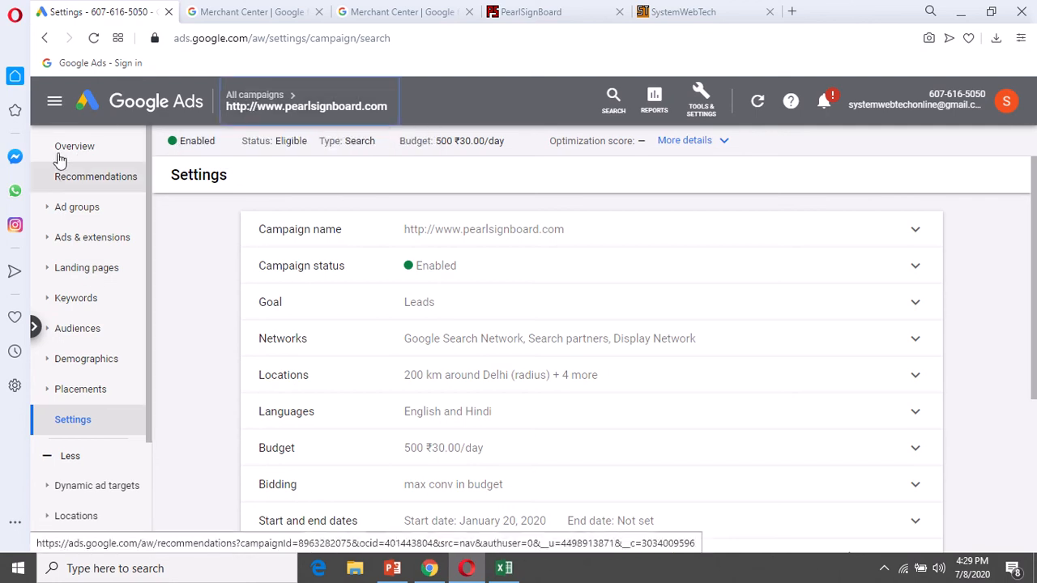
pyautogui.click(249, 96)
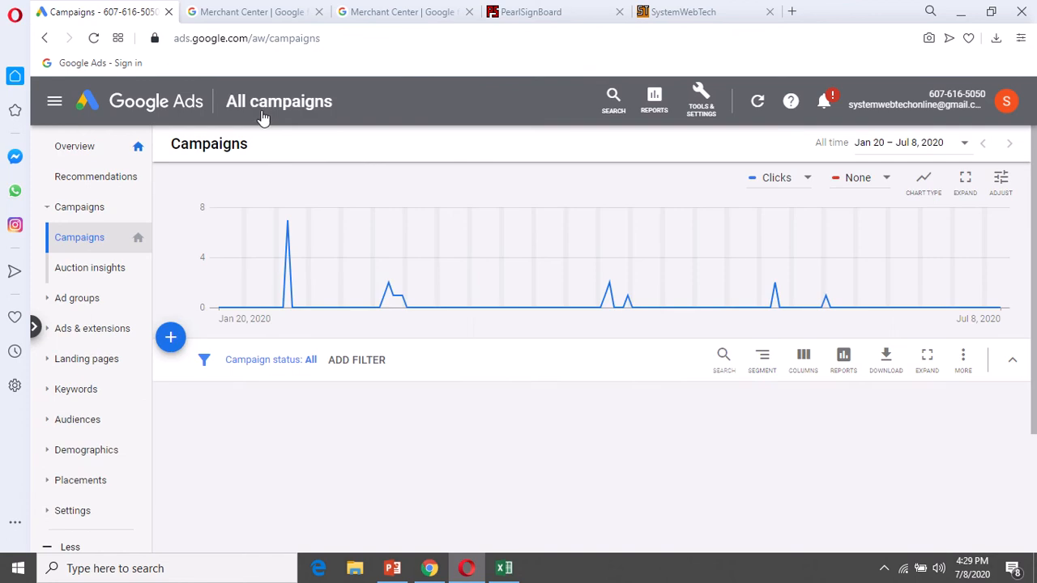
pyautogui.scroll(-1, 284, 434)
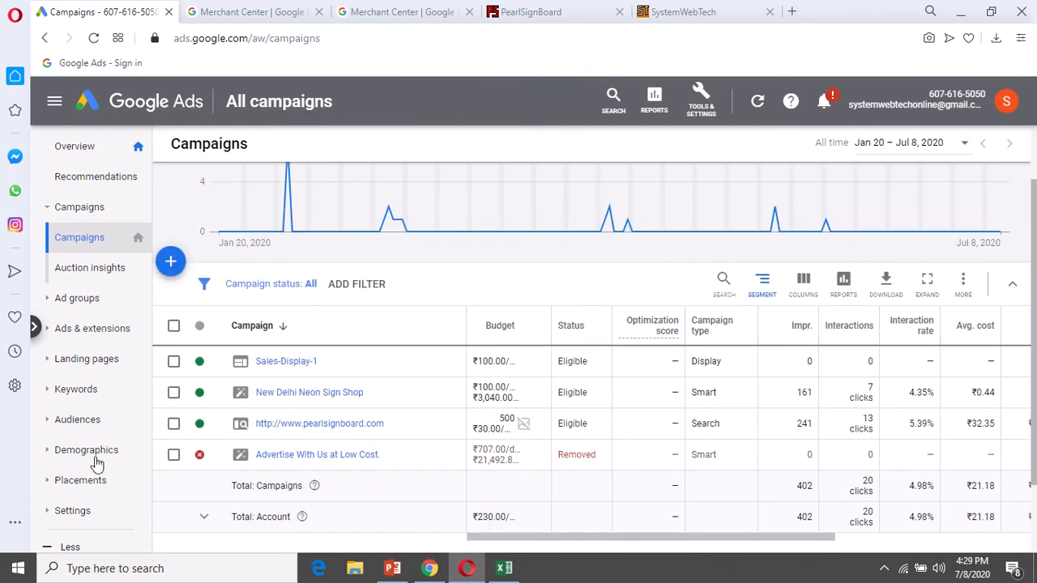
pyautogui.scroll(-1, 124, 411)
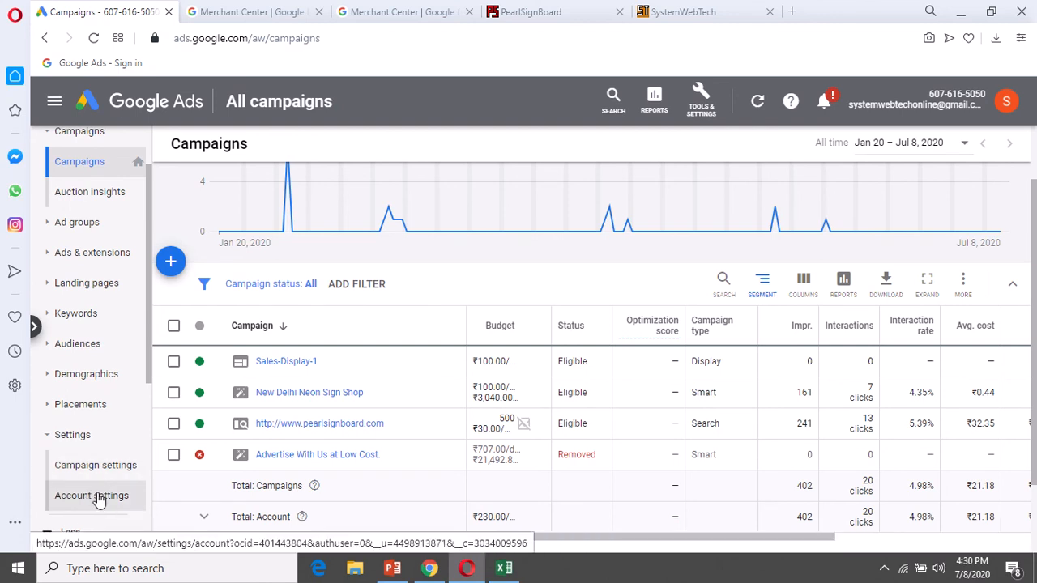
pyautogui.click(95, 495)
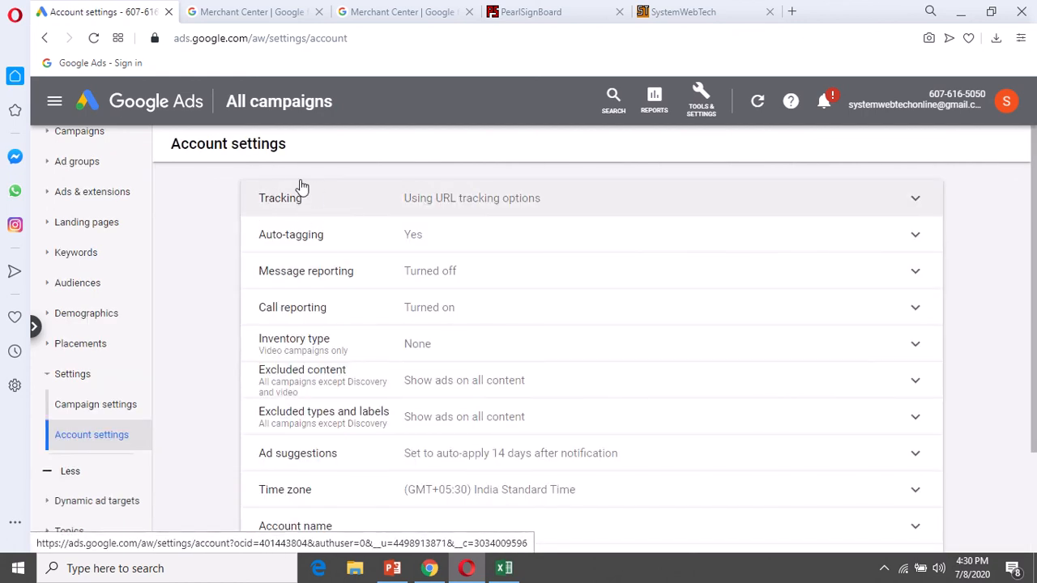
pyautogui.click(914, 199)
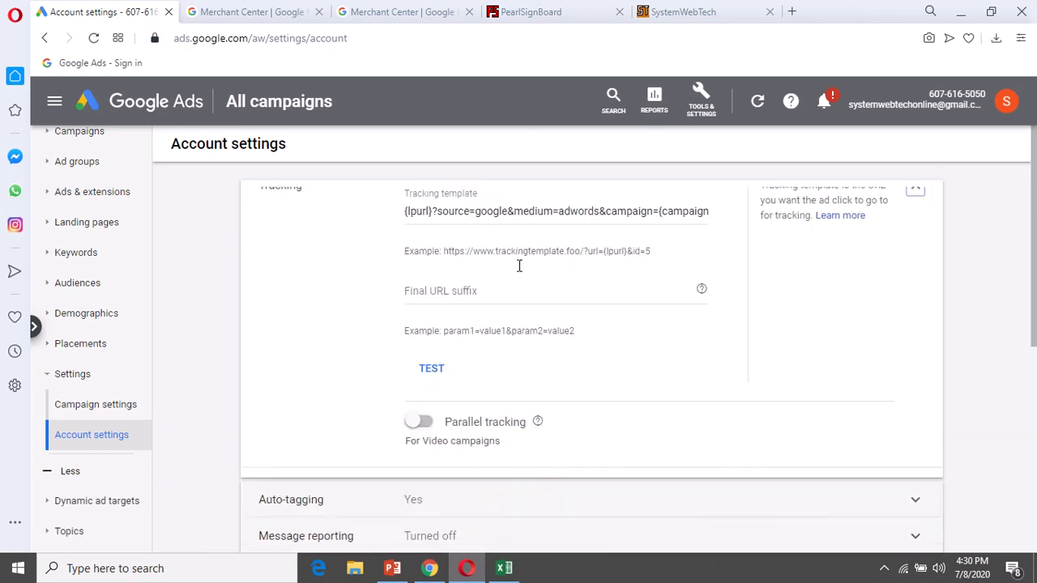
# Replace the account's tracking template with the copied URL {lpurl}?source=google&medium=adwords&campaign={campaign}&adgroup={adgroup}&keyword={keyword}&matchtype={matchtype}&device={device}.
pyautogui.click(450, 226)
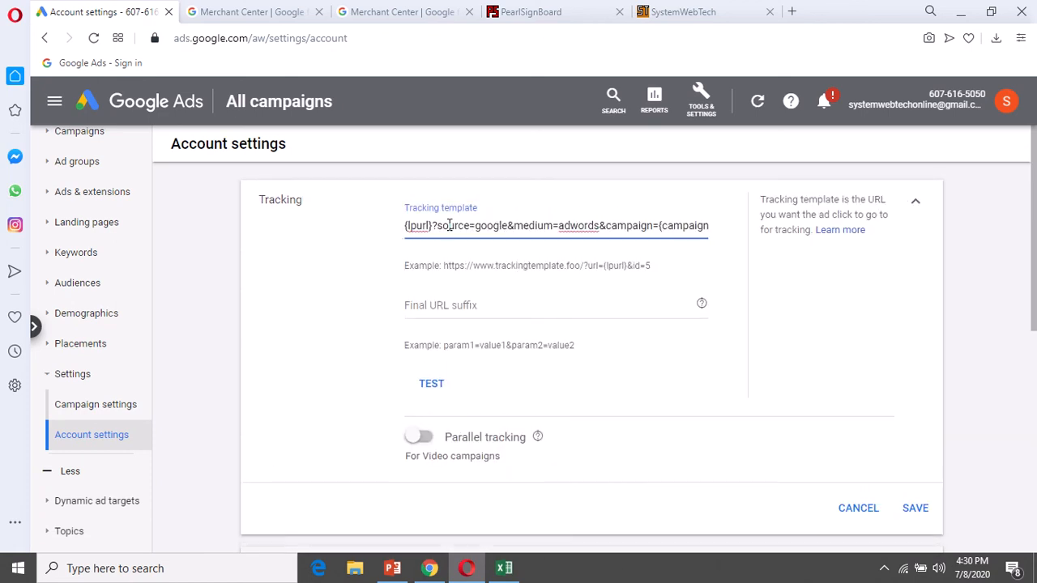
pyautogui.hotkey('ctrl', 'a')
pyautogui.hotkey('ctrl', 'v')
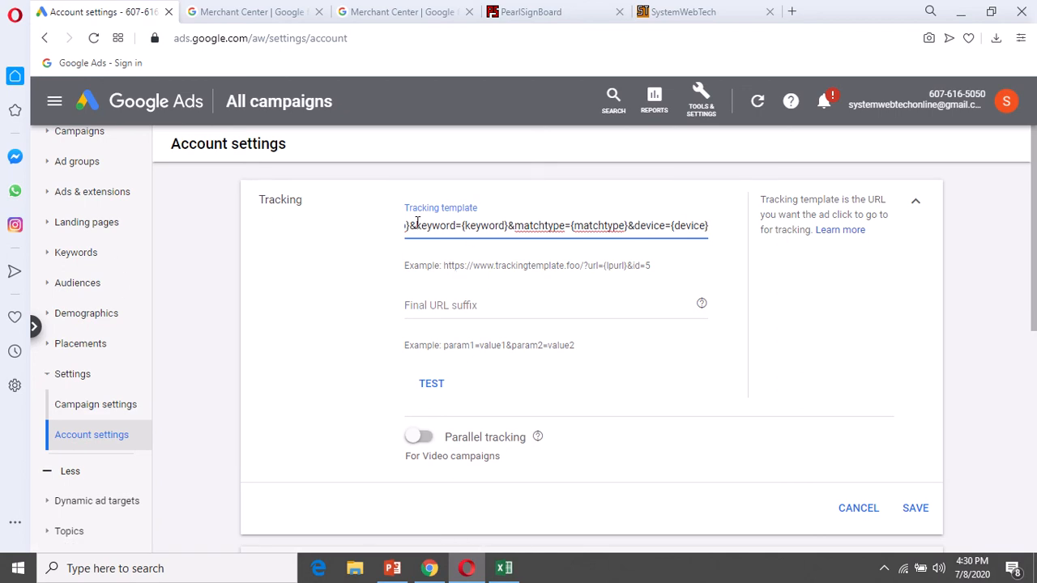
pyautogui.moveTo(465, 225); pyautogui.dragTo(713, 237)
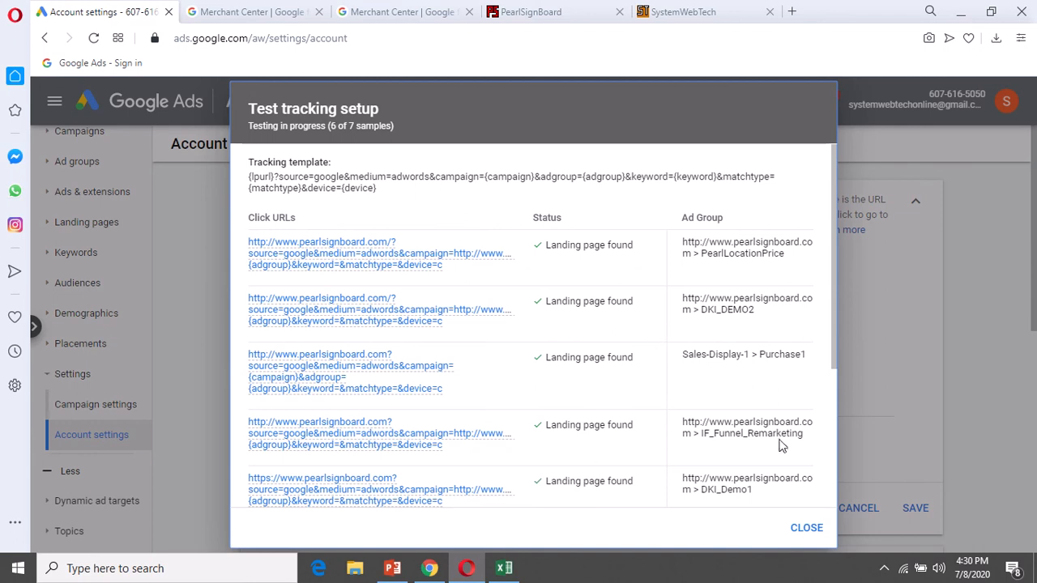
# Test the account-level tracking setup, review the sample click URLs and first URL's details, and save the Tracking settings.
pyautogui.scroll(-2, 834, 293)
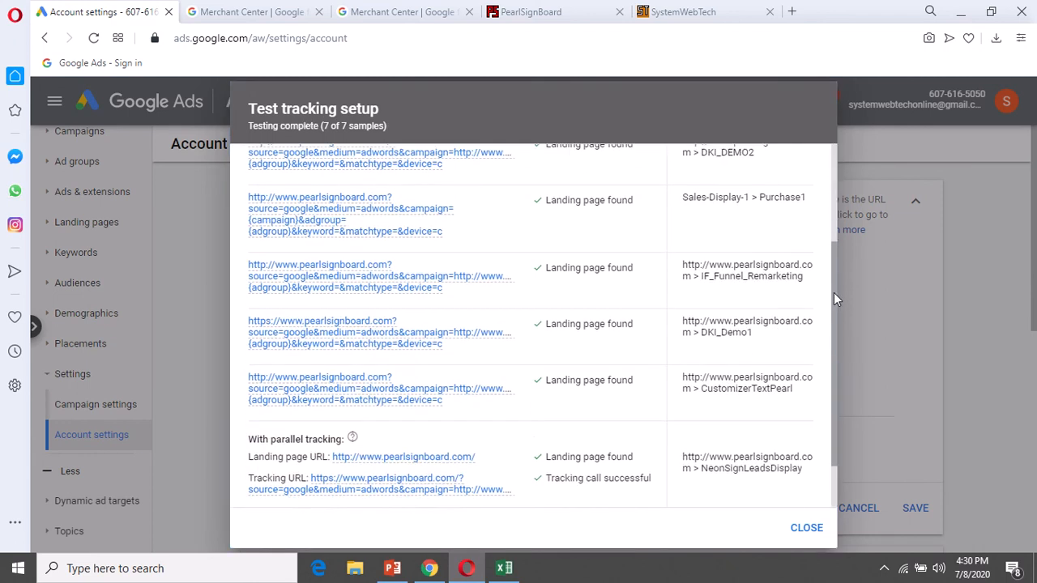
pyautogui.moveTo(833, 321); pyautogui.dragTo(834, 364)
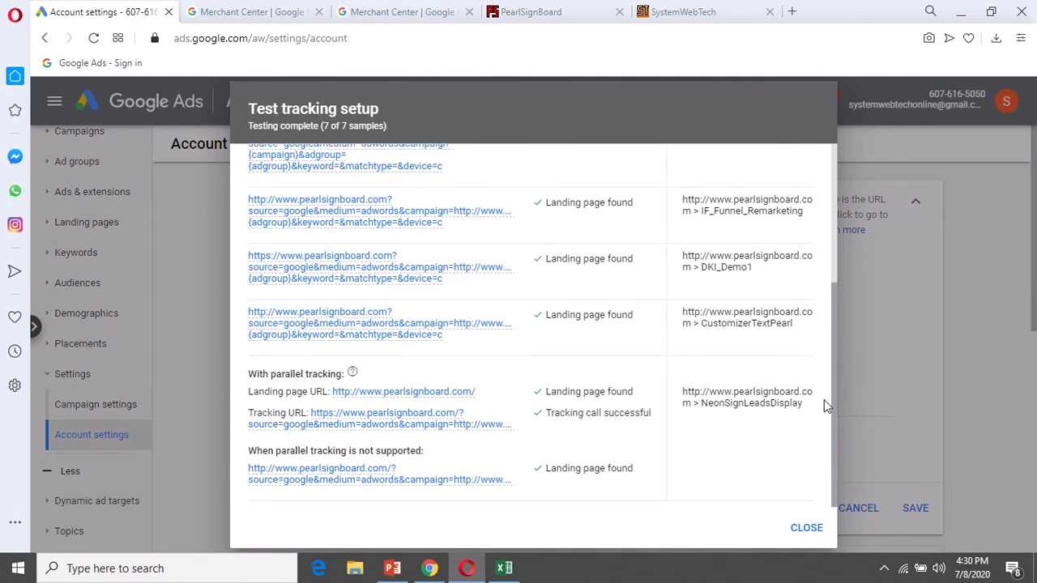
pyautogui.scroll(3, 706, 421)
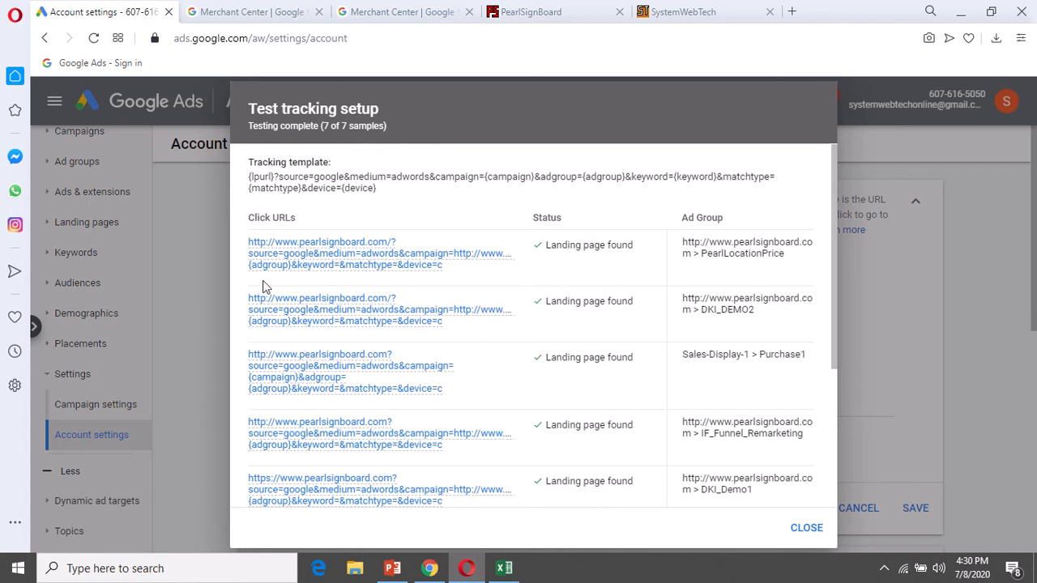
pyautogui.moveTo(395, 259)
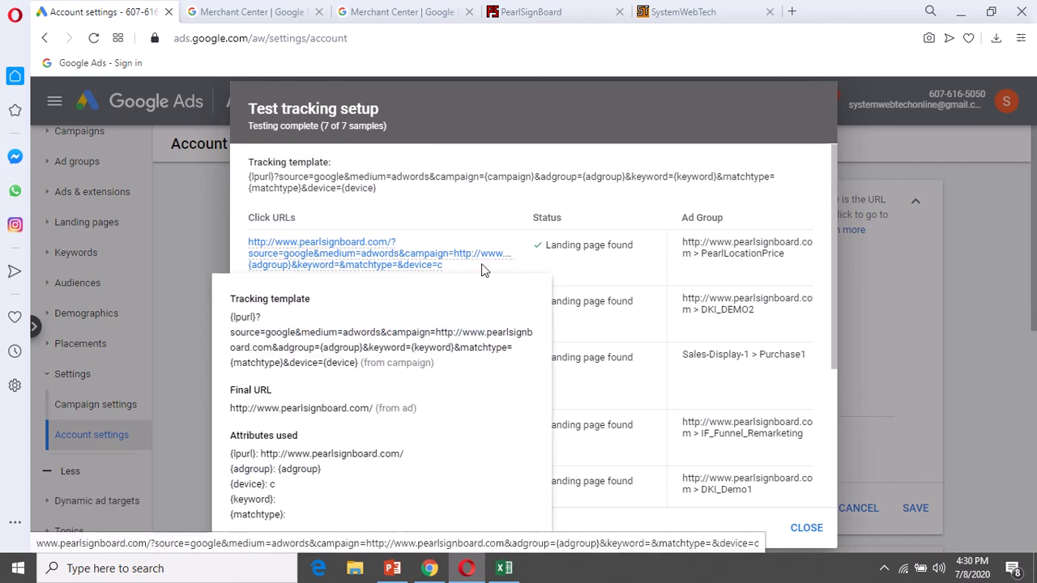
pyautogui.click(807, 529)
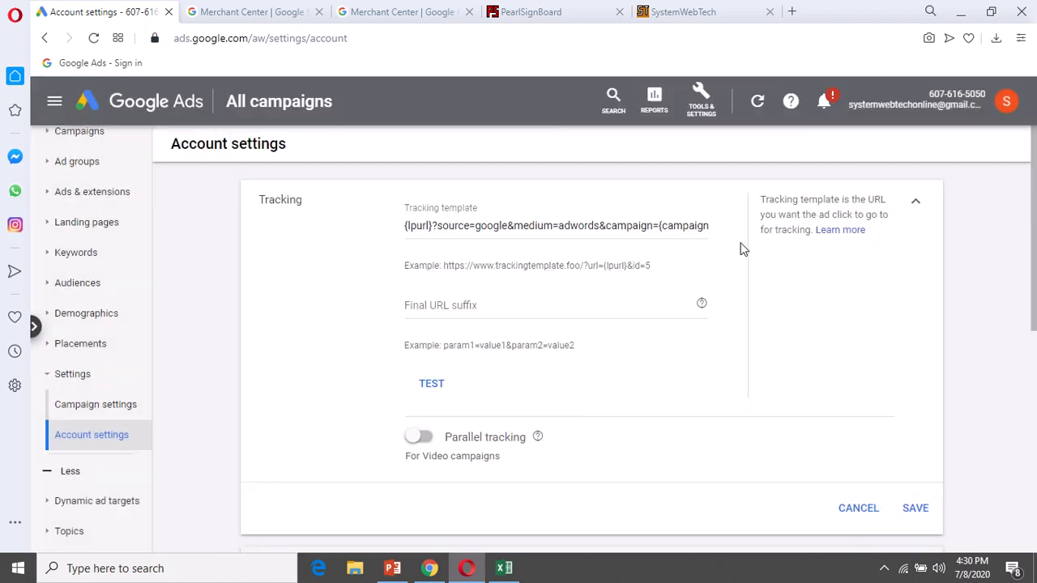
pyautogui.click(904, 498)
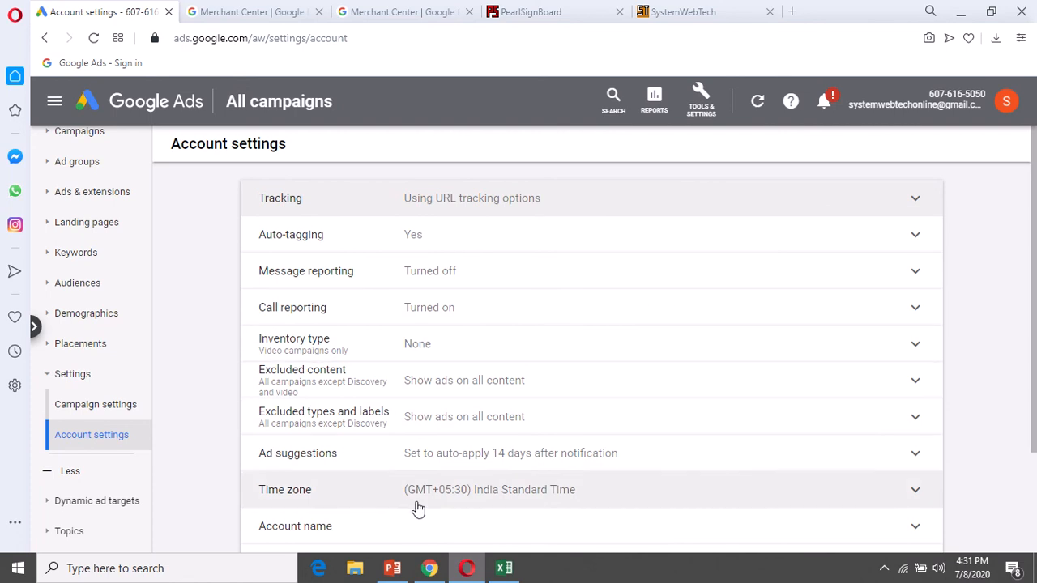
# Switch to the Excel workbook and review the list of tracking URL parameters on Sheet1.
pyautogui.moveTo(464, 572)
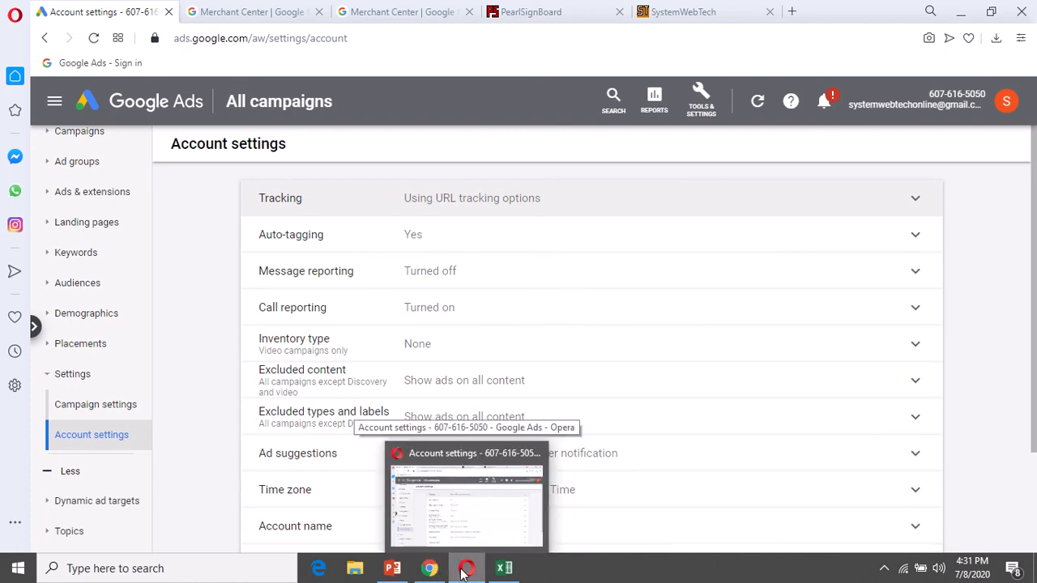
pyautogui.click(502, 527)
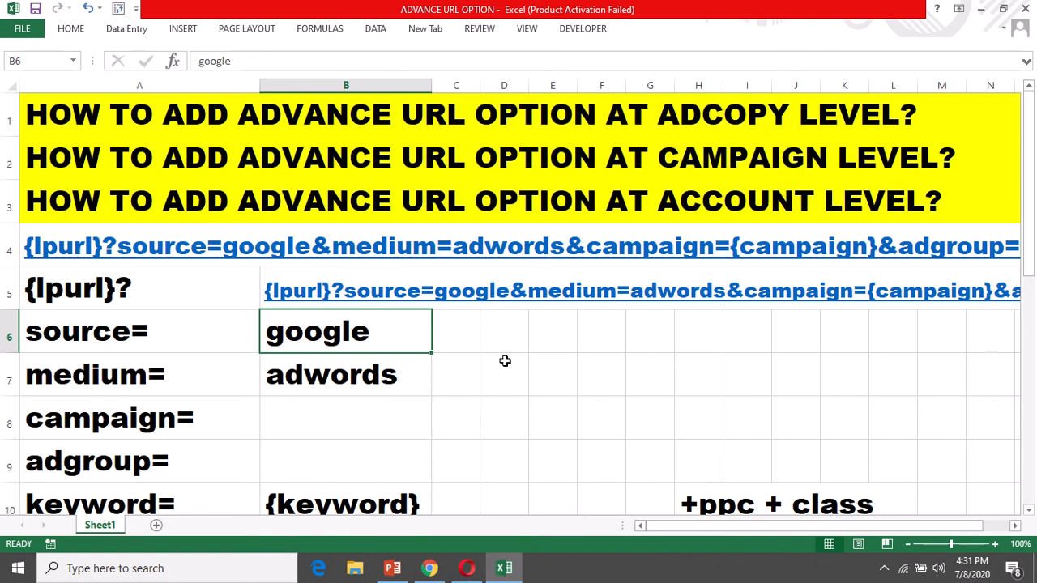
pyautogui.scroll(-2, 638, 390)
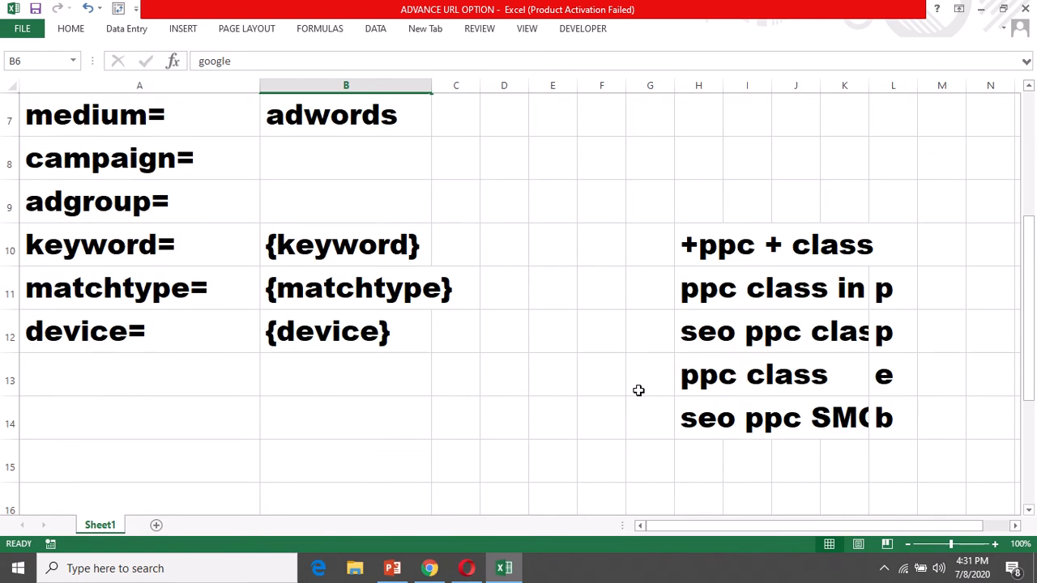
pyautogui.scroll(2, 487, 333)
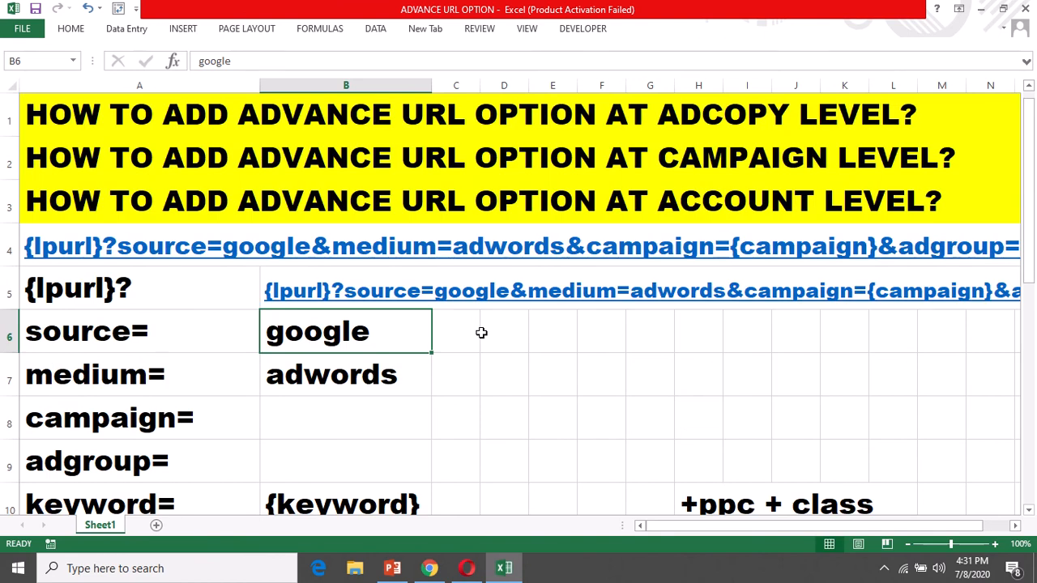